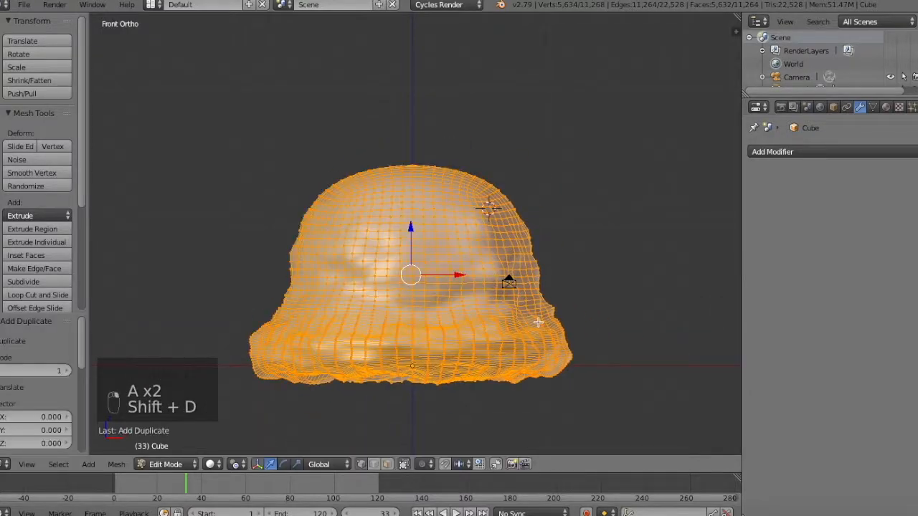
# Duplicate the entire ice cream scoop mesh in place
pyautogui.click(538, 322)
pyautogui.press('Tab')
pyautogui.press('Tab')
pyautogui.press('a')
pyautogui.press('a')
pyautogui.press('a')
pyautogui.press('z')
pyautogui.press('b')
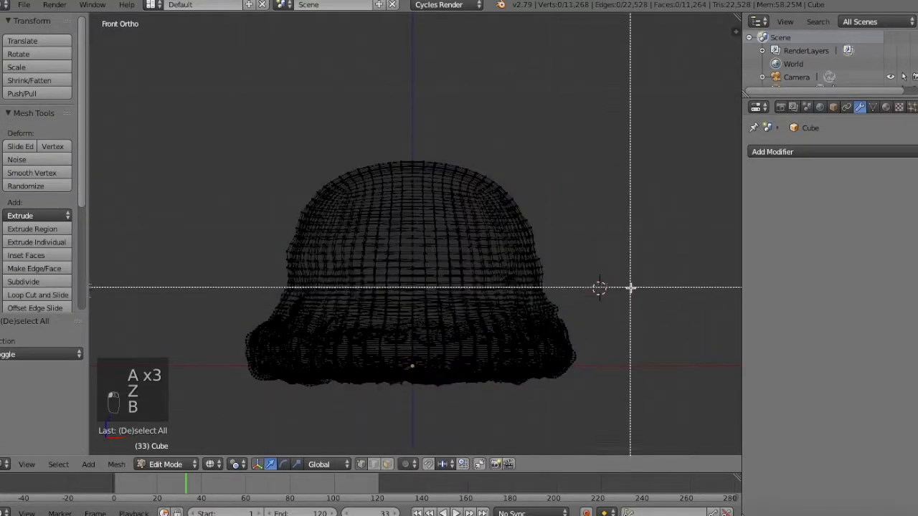
pyautogui.moveTo(629, 287); pyautogui.dragTo(237, 402)
pyautogui.press('x')
pyautogui.press('Escape')
pyautogui.press('z')
# Separate the duplicated scoop mesh into its own object
pyautogui.press('a')
pyautogui.press('Tab')
pyautogui.press('Tab')
pyautogui.hotkey('ctrl', 'l')
pyautogui.press('p')
pyautogui.click(531, 242)
pyautogui.press('KP_1')
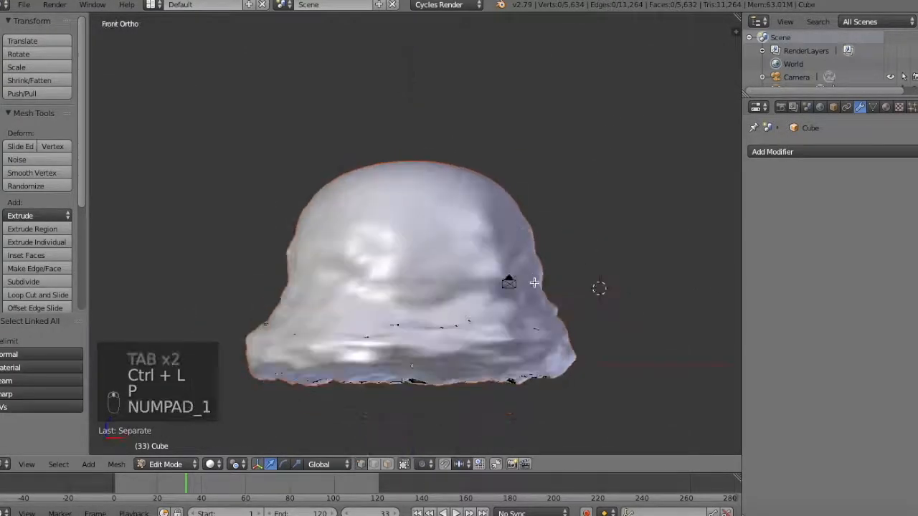
# Try to delete the lower part of the duplicated mesh using a box selection, and undo the deletion
pyautogui.press('Tab')
pyautogui.press('h')
pyautogui.press('super+z')
pyautogui.press('Tab')
pyautogui.press('z')
pyautogui.press('b')
pyautogui.moveTo(625, 293); pyautogui.dragTo(236, 402)
pyautogui.press('x')
pyautogui.click(240, 406)
pyautogui.press('z')
pyautogui.press('super+z')
pyautogui.press('super+z')
pyautogui.press('super+z')
# Clear the selection on the duplicated mesh and circle-select a first patch of vertices along its flared lower rim
pyautogui.press('a')
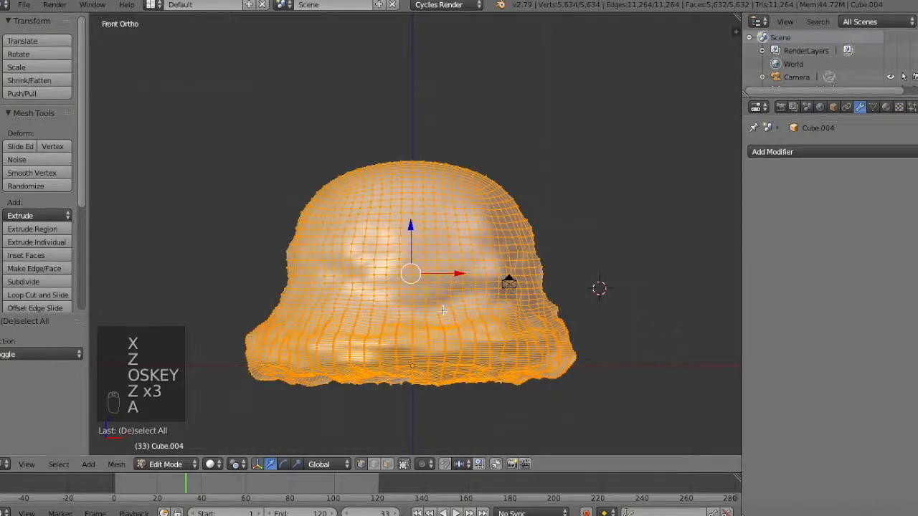
pyautogui.press('z')
pyautogui.press('a')
pyautogui.press('z')
pyautogui.press('c')
pyautogui.click(459, 304)
pyautogui.press('a')
pyautogui.moveTo(459, 305); pyautogui.dragTo(402, 338, button='middle')
pyautogui.press('c')
pyautogui.click(376, 355)
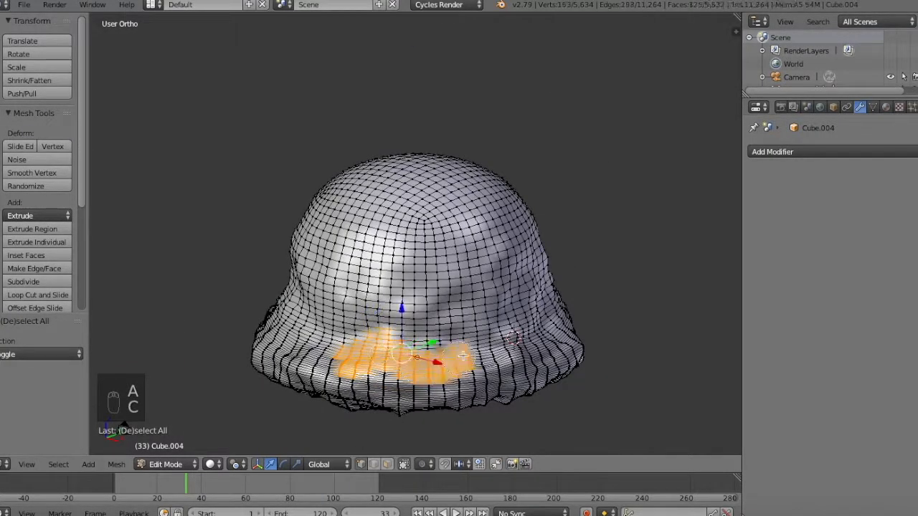
# Extend the circle selection around the side of the rim with an irregular, drip-like upper boundary
pyautogui.rightClick(600, 342)
pyautogui.moveTo(600, 342); pyautogui.dragTo(498, 346, button='middle')
pyautogui.press('c')
pyautogui.moveTo(470, 402); pyautogui.dragTo(443, 396)
pyautogui.moveTo(504, 332); pyautogui.dragTo(542, 340)
pyautogui.moveTo(542, 340)
pyautogui.mouseDown(button='middle')
pyautogui.moveTo(459, 344)
pyautogui.moveTo(441, 334)
pyautogui.mouseUp(button='middle')
pyautogui.press('c')
pyautogui.moveTo(495, 337); pyautogui.dragTo(542, 355)
pyautogui.rightClick(541, 355)
pyautogui.moveTo(542, 355); pyautogui.dragTo(405, 377, button='middle')
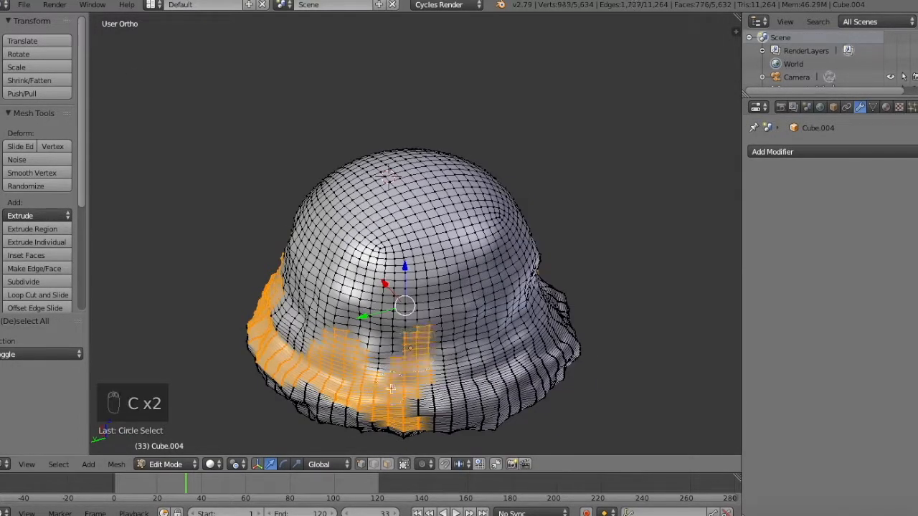
# Complete the circle selection around the remaining rim and delete the selected vertices
pyautogui.moveTo(572, 362); pyautogui.dragTo(495, 359, button='middle')
pyautogui.press('c')
pyautogui.moveTo(495, 402); pyautogui.dragTo(548, 362)
pyautogui.moveTo(563, 337); pyautogui.dragTo(459, 348, button='middle')
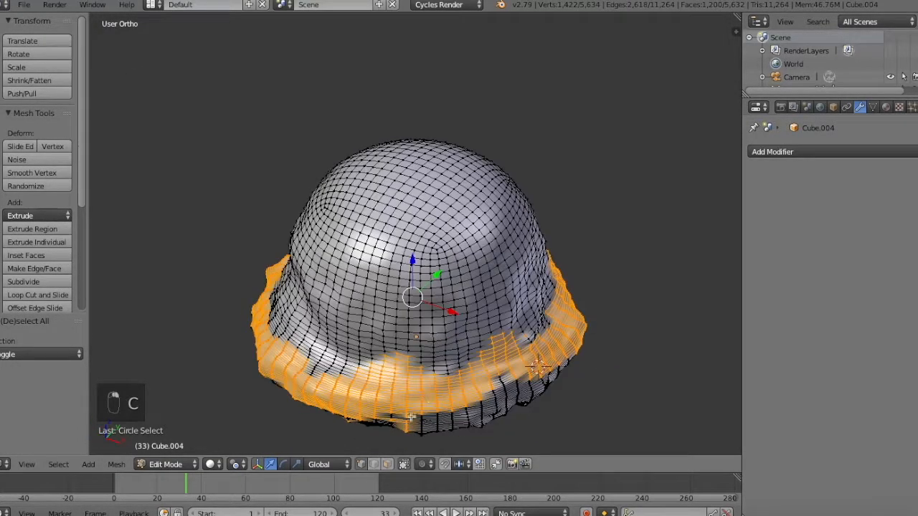
pyautogui.press('c')
pyautogui.press('x')
pyautogui.click(549, 346)
# Select the leftover disconnected bottom piece of the rim with its linked vertices and delete it
pyautogui.rightClick(495, 394)
pyautogui.hotkey('ctrl', 'l')
pyautogui.press('x')
# Clean up the jagged lower edge of the icing mesh by deleting its dangling vertices, and return to Object Mode
pyautogui.press('c')
pyautogui.rightClick(606, 276)
pyautogui.press('KP_Add')
pyautogui.press('KP_Add')
pyautogui.press('KP_Add')
pyautogui.press('KP_Add')
pyautogui.press('KP_Add')
pyautogui.press('KP_Add')
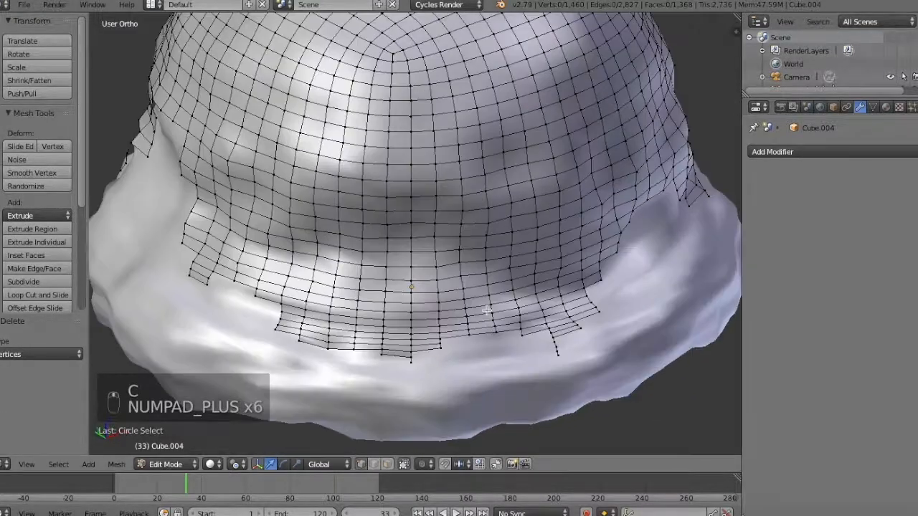
pyautogui.press('c')
pyautogui.click(559, 351)
pyautogui.press('x')
pyautogui.moveTo(531, 351); pyautogui.dragTo(495, 359, button='middle')
pyautogui.press('c')
pyautogui.press('x')
pyautogui.press('x')
pyautogui.moveTo(727, 295); pyautogui.dragTo(519, 291, button='middle')
pyautogui.press('Tab')
# Add a Subdivision Surface modifier to the icing object and briefly check it in rendered view
pyautogui.click(772, 151)
pyautogui.click(635, 371)
pyautogui.press('a')
pyautogui.hotkey('shift', 'z')
pyautogui.hotkey('shift', 'z')
# Add a Subdivision Surface modifier with view level 2 to the original scoop object
pyautogui.rightClick(444, 286)
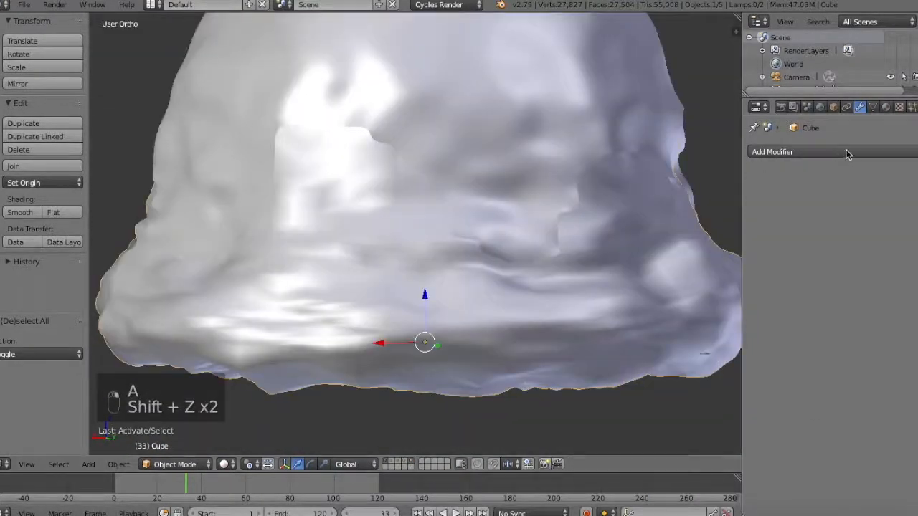
pyautogui.click(773, 151)
pyautogui.click(721, 369)
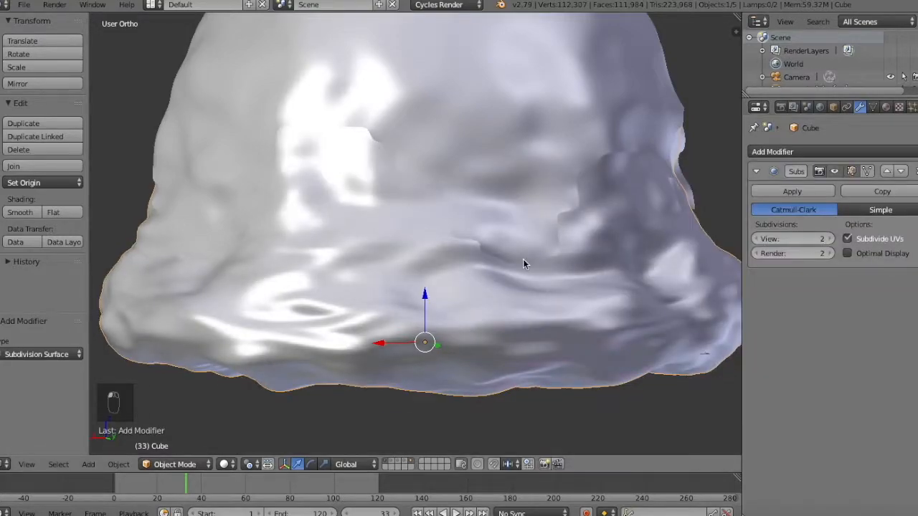
pyautogui.press('a')
# Apply smooth shading to the ice cream scoop
pyautogui.press('KP_Subtract')
pyautogui.press('KP_Subtract')
pyautogui.press('KP_Subtract')
pyautogui.press('KP_Subtract')
pyautogui.press('KP_Subtract')
pyautogui.press('KP_Subtract')
pyautogui.rightClick(508, 286)
pyautogui.click(20, 212)
pyautogui.press('a')
pyautogui.press('a')
pyautogui.press('a')
pyautogui.press('a')
pyautogui.press('a')
pyautogui.press('a')
pyautogui.press('a')
pyautogui.press('a')
pyautogui.moveTo(424, 198); pyautogui.dragTo(572, 186, button='middle')
# Add a Solidify modifier with a thickness of -0.025 to the icing object
pyautogui.rightClick(567, 211)
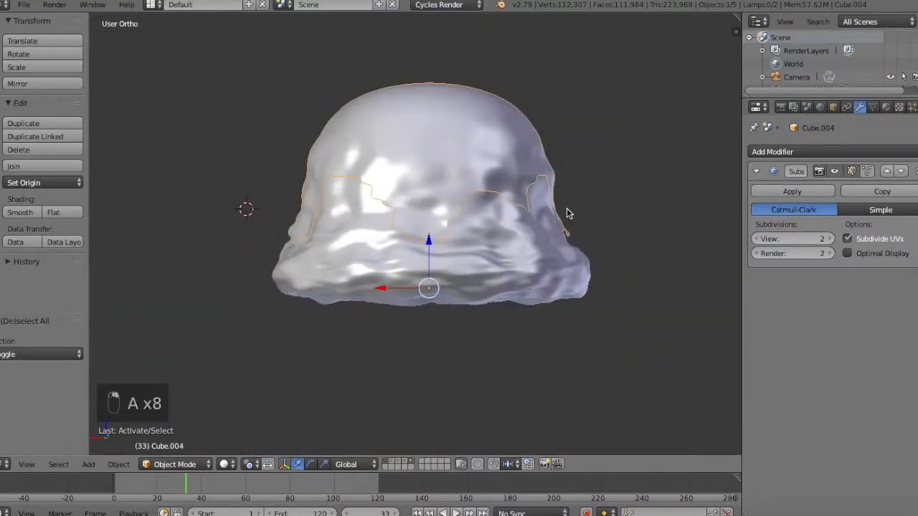
pyautogui.click(773, 151)
pyautogui.click(653, 367)
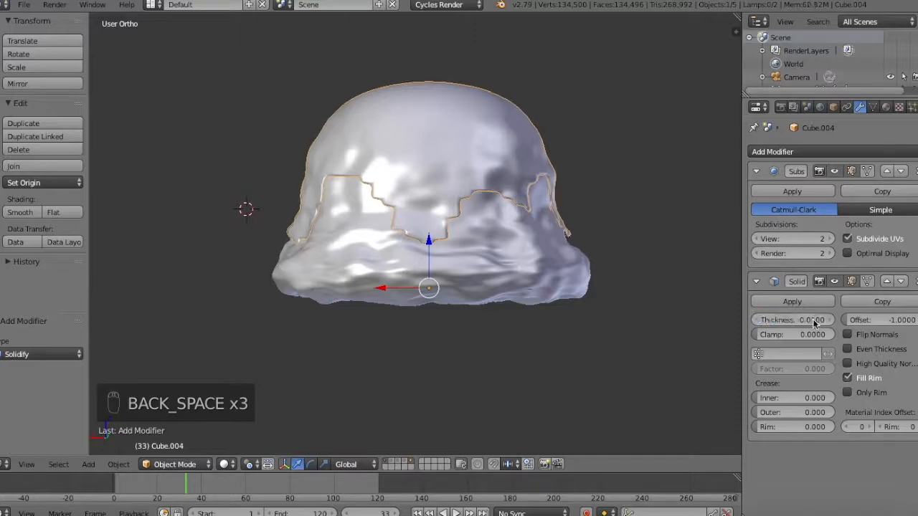
pyautogui.write('25')
pyautogui.press('Return')
# Try to scale the entire icing mesh in Edit Mode, and undo the change
pyautogui.press('a')
pyautogui.moveTo(581, 172); pyautogui.dragTo(566, 217, button='middle')
pyautogui.press('a')
pyautogui.press('s')
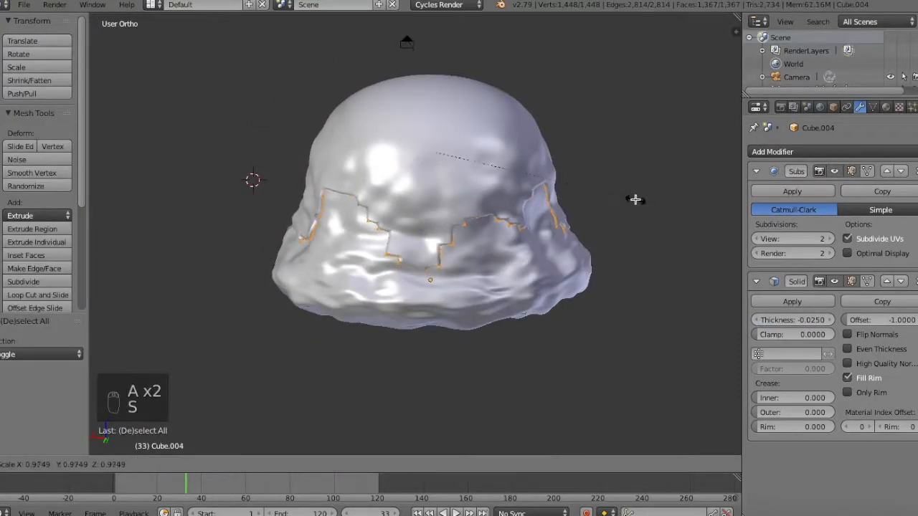
pyautogui.press('a')
pyautogui.press('Tab')
pyautogui.press('super+z')
# Scale the entire icing mesh slightly in Edit Mode and check its fit over the scoop in rendered view
pyautogui.press('Tab')
pyautogui.press('a')
pyautogui.press('a')
pyautogui.press('s')
pyautogui.press('a')
pyautogui.press('Tab')
pyautogui.moveTo(608, 180); pyautogui.dragTo(559, 206, button='middle')
pyautogui.press('a')
pyautogui.press('a')
pyautogui.press('a')
pyautogui.hotkey('shift', 'z')
pyautogui.hotkey('shift', 'z')
# Copy the Pink Ice Cream material for the icing object as White Icing and turn its base color white
pyautogui.click(887, 107)
pyautogui.click(833, 194)
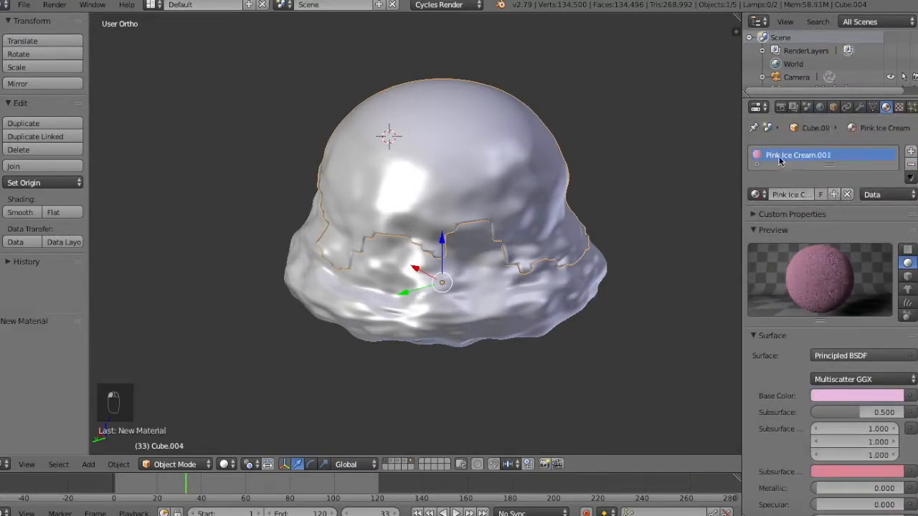
pyautogui.click(872, 395)
pyautogui.moveTo(892, 272); pyautogui.dragTo(892, 208)
pyautogui.click(872, 396)
pyautogui.click(839, 473)
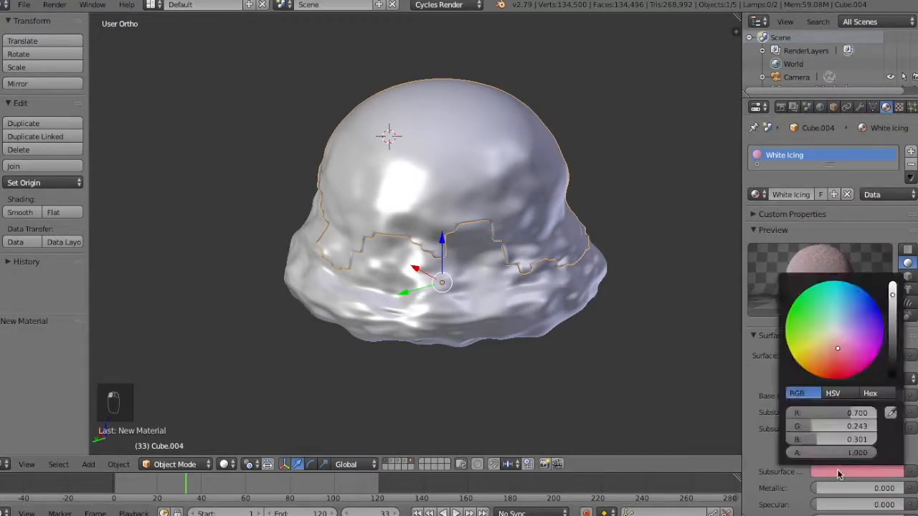
# Rename the icing material Blue Icing and give it a pale blue base color and a cyan subsurface color
pyautogui.doubleClick(769, 154)
pyautogui.click(857, 396)
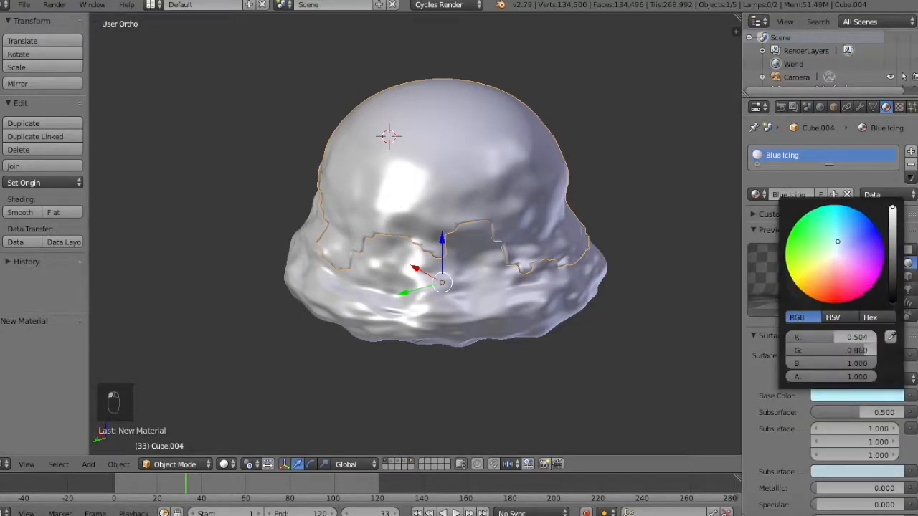
pyautogui.click(857, 471)
pyautogui.click(857, 396)
# Preview the icing material on the scoop in rendered view
pyautogui.press('Tab')
pyautogui.hotkey('shift', 'z')
pyautogui.press('Tab')
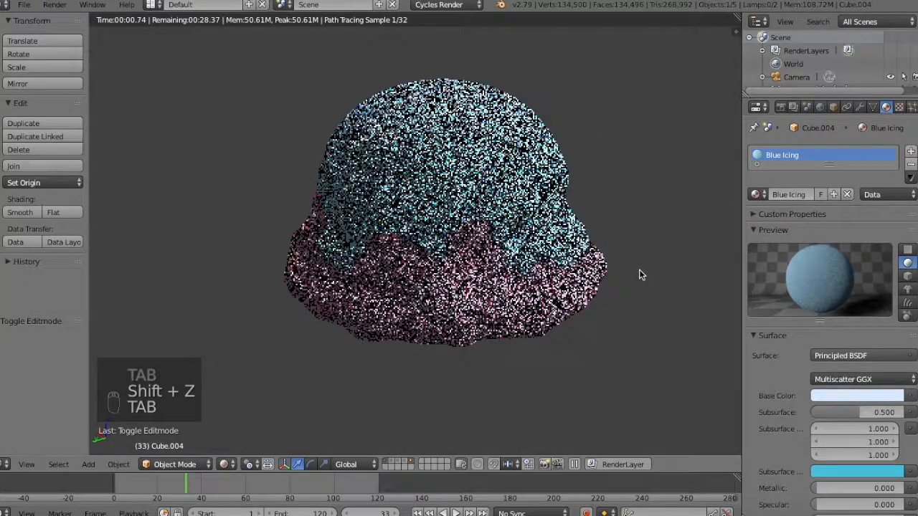
pyautogui.press('KP_0')
pyautogui.hotkey('shift', 'z')
# Return to editing the icing mesh and turn off the Solidify modifier's display in Edit Mode
pyautogui.press('Tab')
pyautogui.press('z')
pyautogui.press('a')
pyautogui.press('KP_1')
pyautogui.press('z')
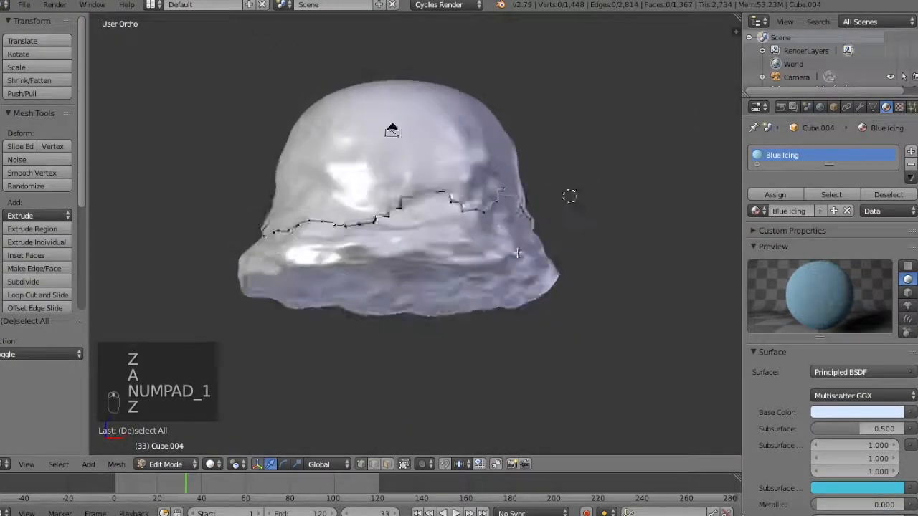
pyautogui.press('KP_Divide')
pyautogui.press('KP_Divide')
pyautogui.click(860, 107)
pyautogui.click(851, 281)
# Delete ragged vertices along the front lower edge of the icing to shape its drips
pyautogui.press('KP_1')
pyautogui.press('KP_Add')
pyautogui.press('KP_Add')
pyautogui.press('KP_Add')
pyautogui.press('KP_0')
pyautogui.press('a')
pyautogui.press('a')
pyautogui.press('c')
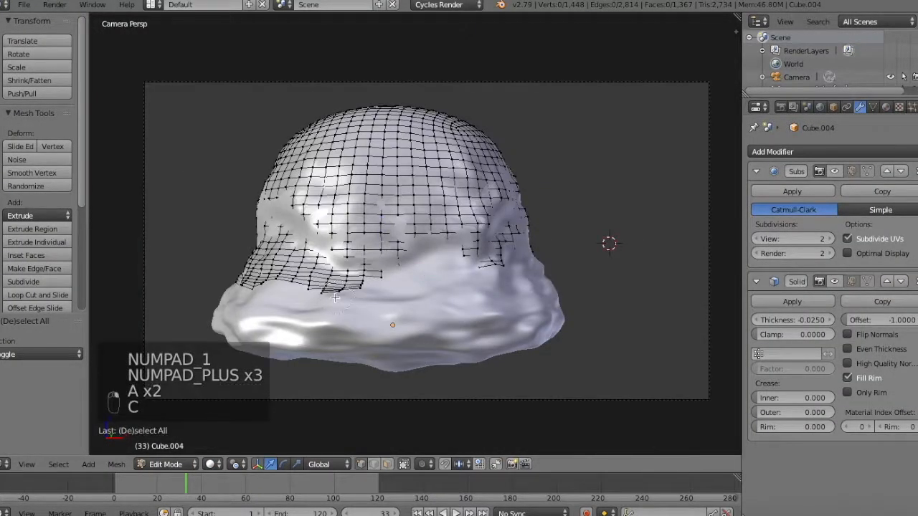
pyautogui.moveTo(326, 289); pyautogui.dragTo(359, 291)
pyautogui.press('x')
pyautogui.click(490, 273)
# Delete more lower-edge vertices around the other sides of the icing and leave Edit Mode
pyautogui.press('KP_1')
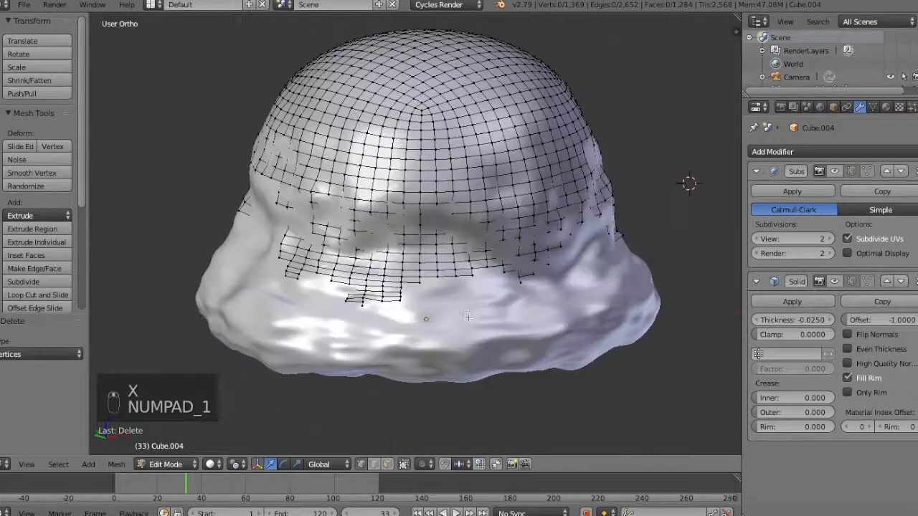
pyautogui.press('z')
pyautogui.press('z')
pyautogui.press('x')
pyautogui.click(591, 219)
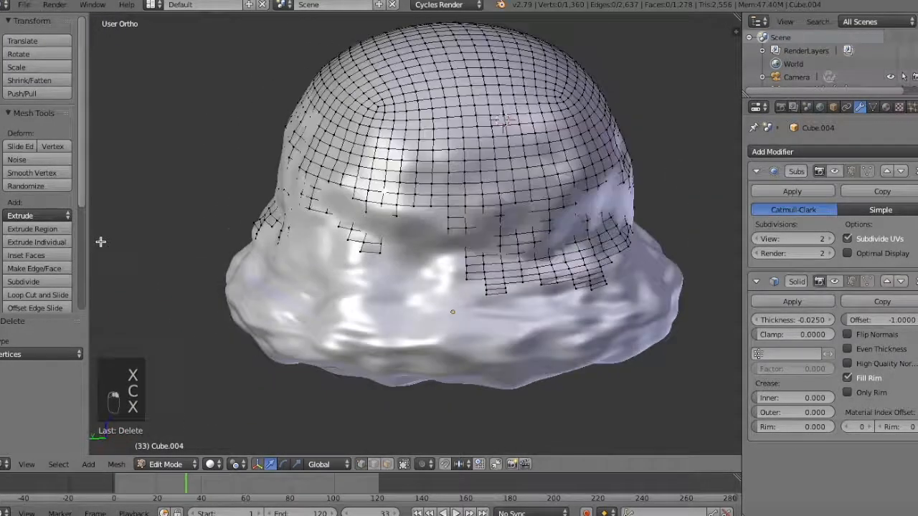
pyautogui.press('c')
pyautogui.press('x')
pyautogui.press('Tab')
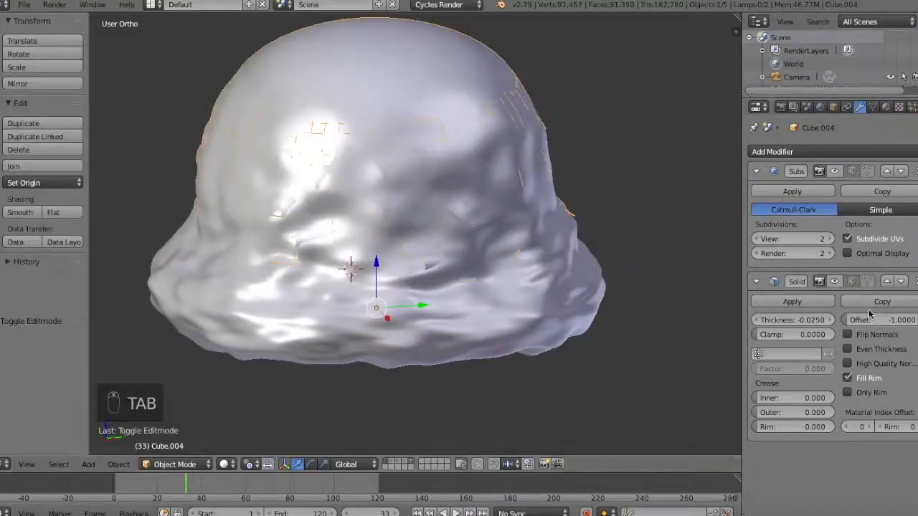
# Shade all icing faces smooth and check the icing in rendered camera view
pyautogui.press('a')
pyautogui.press('a')
pyautogui.press('Tab')
pyautogui.press('w')
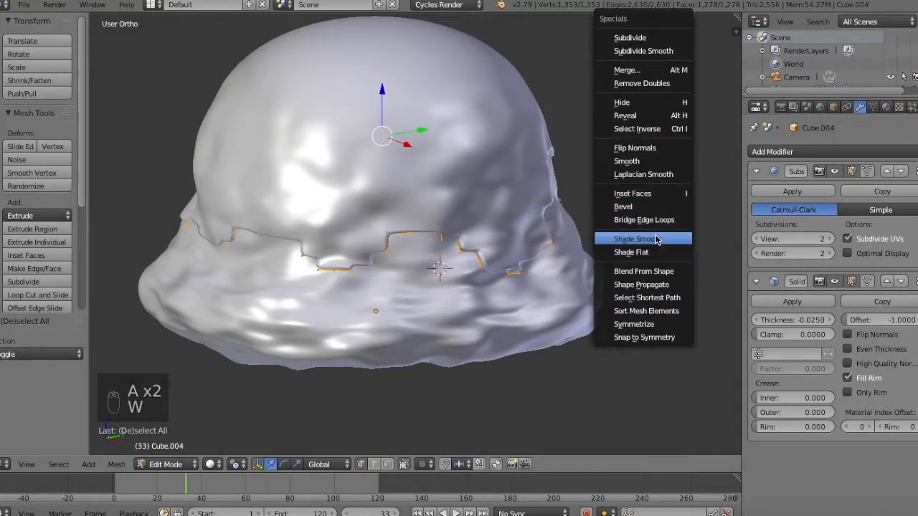
pyautogui.click(654, 239)
pyautogui.press('Tab')
pyautogui.press('a')
pyautogui.press('a')
pyautogui.press('KP_0')
pyautogui.hotkey('shift', 'z')
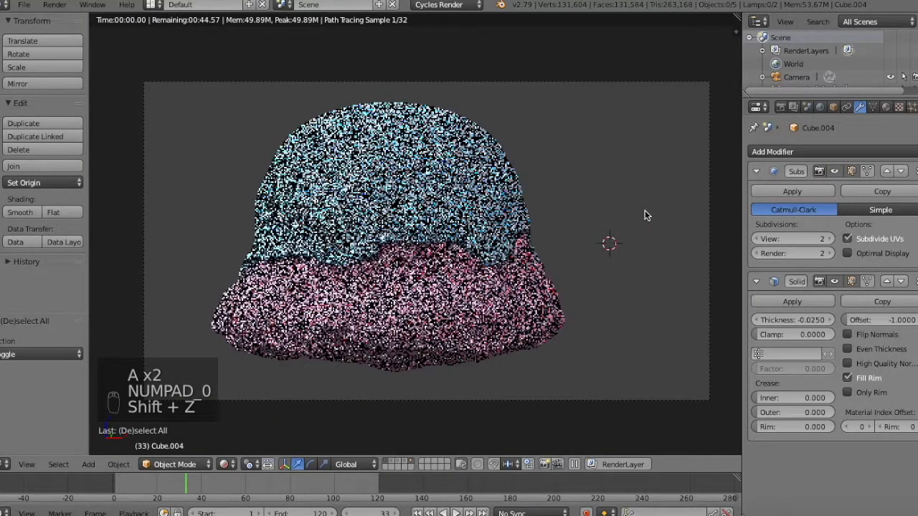
pyautogui.hotkey('shift', 'z')
# Delete a patch of icing vertices at the front to deepen the gap between two drips
pyautogui.press('Tab')
pyautogui.press('z')
pyautogui.press('c')
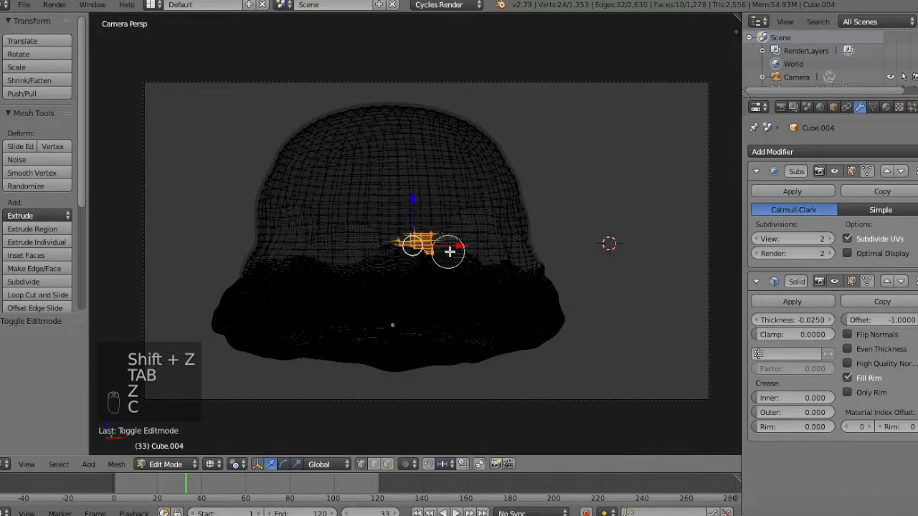
pyautogui.press('x')
pyautogui.press('z')
pyautogui.press('z')
pyautogui.press('c')
pyautogui.press('a')
pyautogui.press('z')
pyautogui.press('x')
pyautogui.press('Tab')
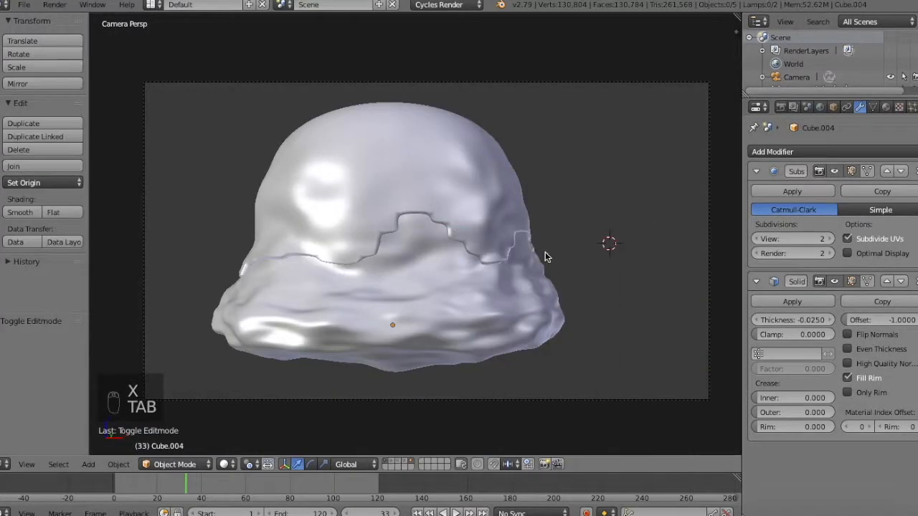
# Select and delete a stepped band of vertices along the icing's side edge, undoing and refining the deletion as needed
pyautogui.press('KP_1')
pyautogui.press('Tab')
pyautogui.press('z')
pyautogui.press('c')
pyautogui.moveTo(394, 247); pyautogui.dragTo(484, 199)
pyautogui.press('x')
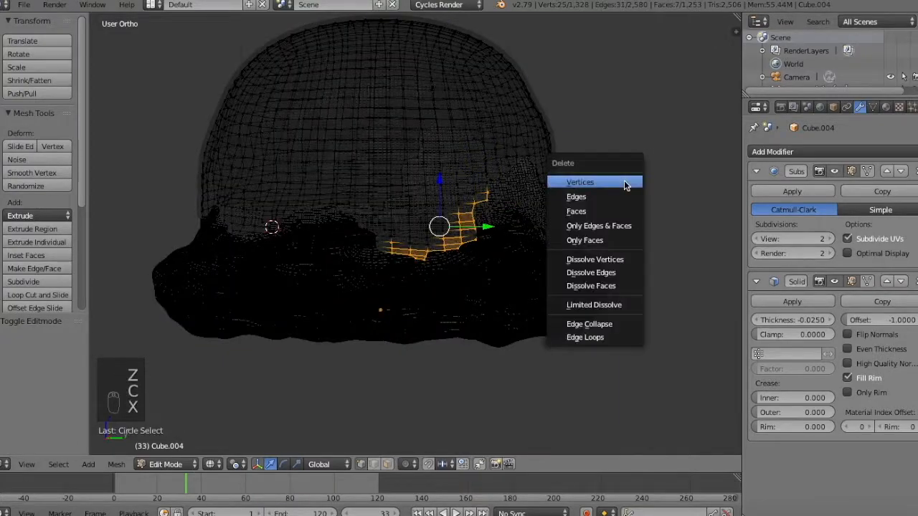
pyautogui.click(625, 185)
pyautogui.press('super+z')
pyautogui.press('x')
pyautogui.press('super+z')
pyautogui.press('x')
pyautogui.press('c')
pyautogui.press('x')
pyautogui.press('super+z')
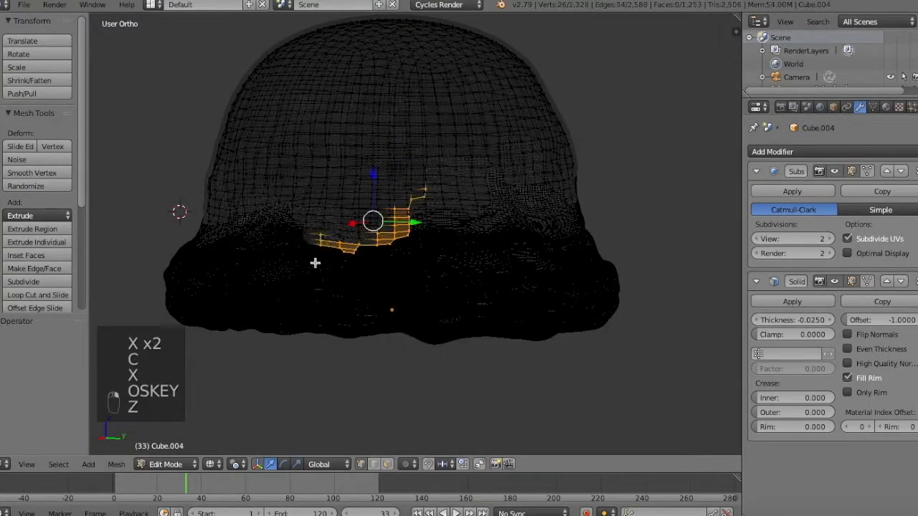
pyautogui.press('x')
pyautogui.click(563, 203)
# Delete the remaining unwanted vertices along the far-side edge of the icing
pyautogui.press('a')
pyautogui.moveTo(563, 203); pyautogui.dragTo(380, 241, button='middle')
pyautogui.press('x')
pyautogui.press('a')
pyautogui.press('w')
pyautogui.rightClick(520, 291)
pyautogui.press('w')
pyautogui.press('x')
pyautogui.click(566, 268)
# Select the whole icing mesh, apply the Smooth vertex operation, and leave Edit Mode
pyautogui.press('a')
pyautogui.press('w')
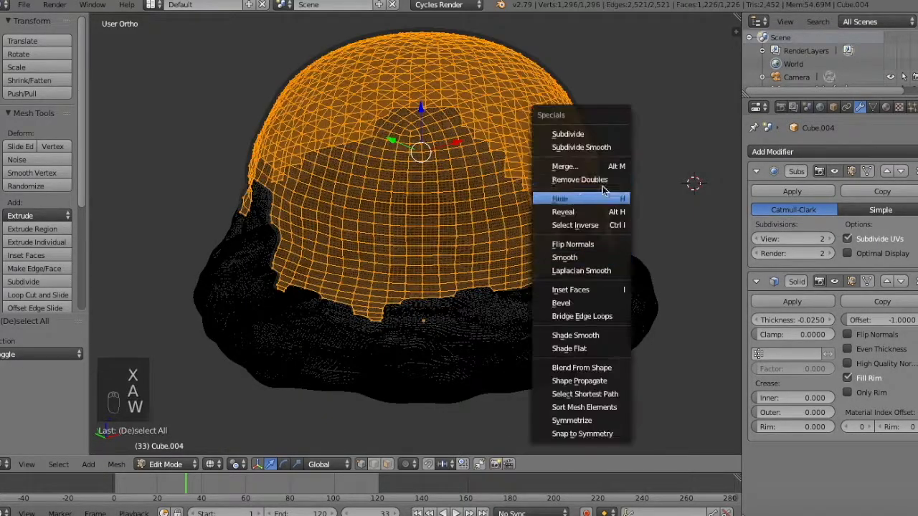
pyautogui.click(593, 262)
pyautogui.press('a')
pyautogui.press('z')
pyautogui.press('Tab')
# Save the file and check the smoothed icing edge in rendered camera view
pyautogui.moveTo(593, 262); pyautogui.dragTo(505, 238, button='middle')
pyautogui.press('KP_0')
pyautogui.press('super+s')
pyautogui.press('a')
pyautogui.press('Tab')
pyautogui.press('Tab')
pyautogui.hotkey('shift', 'z')
pyautogui.hotkey('shift', 'z')
# Try joining the icing with the pink scoop, preview it rendered, and undo the join
pyautogui.rightClick(414, 248)
pyautogui.press('KP_1')
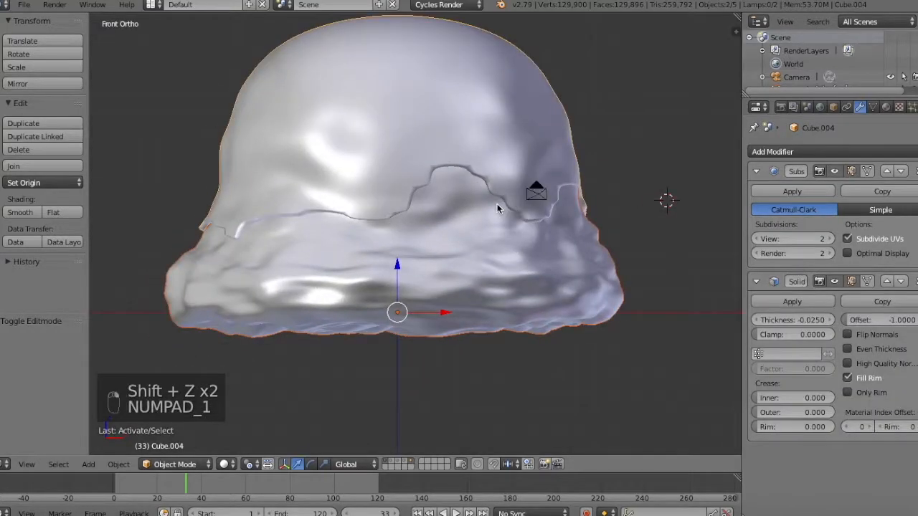
pyautogui.press('KP_Subtract')
pyautogui.press('KP_Subtract')
pyautogui.press('KP_Subtract')
pyautogui.press('KP_Subtract')
pyautogui.press('KP_Subtract')
pyautogui.press('KP_Subtract')
pyautogui.keyDown('shift'); pyautogui.rightClick(496, 258); pyautogui.keyUp('shift')
pyautogui.hotkey('ctrl', 'j')
pyautogui.hotkey('shift', 'z')
pyautogui.hotkey('shift', 'z')
pyautogui.press('super+z')
# Apply the icing's Solidify modifier and join the icing with the pink scoop into one object
pyautogui.rightClick(483, 183)
pyautogui.click(813, 302)
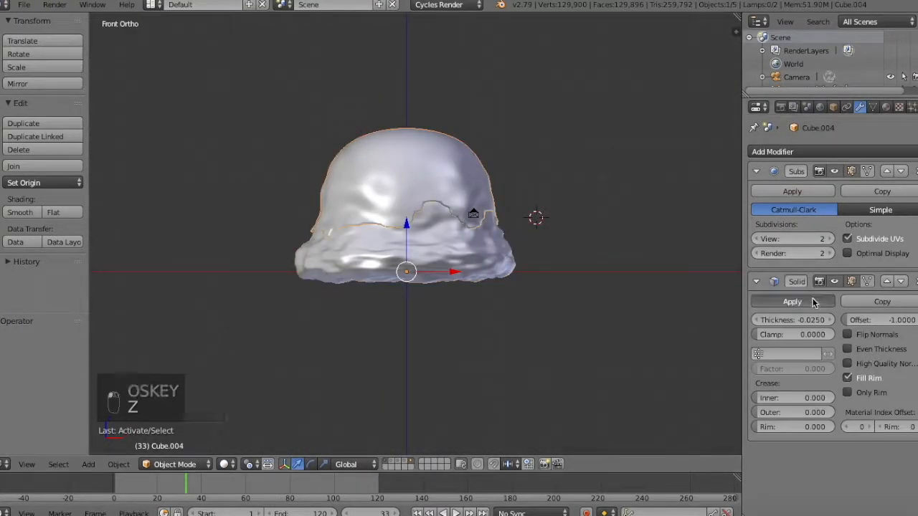
pyautogui.keyDown('shift'); pyautogui.rightClick(450, 234); pyautogui.keyUp('shift')
pyautogui.hotkey('ctrl', 'j')
pyautogui.press('KP_0')
pyautogui.hotkey('shift', 'z')
pyautogui.hotkey('shift', 'z')
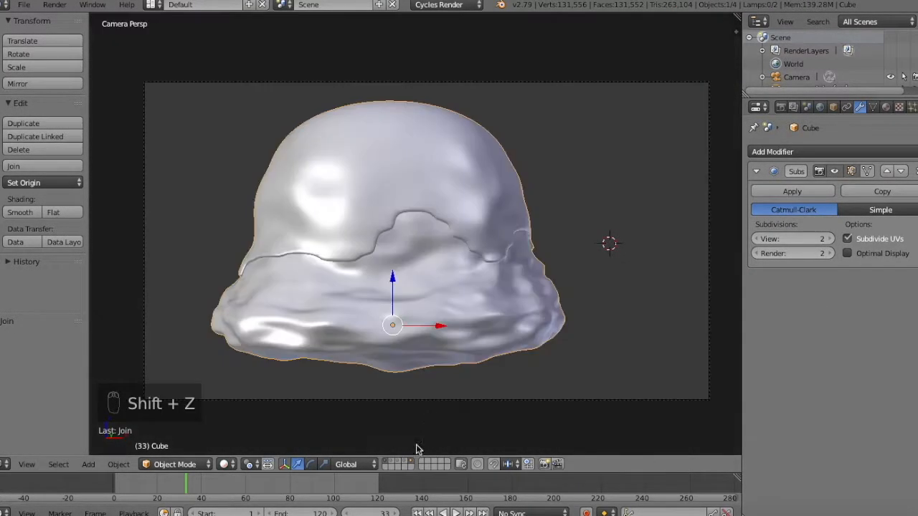
# Show the layers containing the tree-covered landscape together with the scoop in camera view
pyautogui.press('KP_1')
pyautogui.click(392, 461)
pyautogui.click(386, 461)
pyautogui.keyDown('shift'); pyautogui.click(399, 462); pyautogui.keyUp('shift')
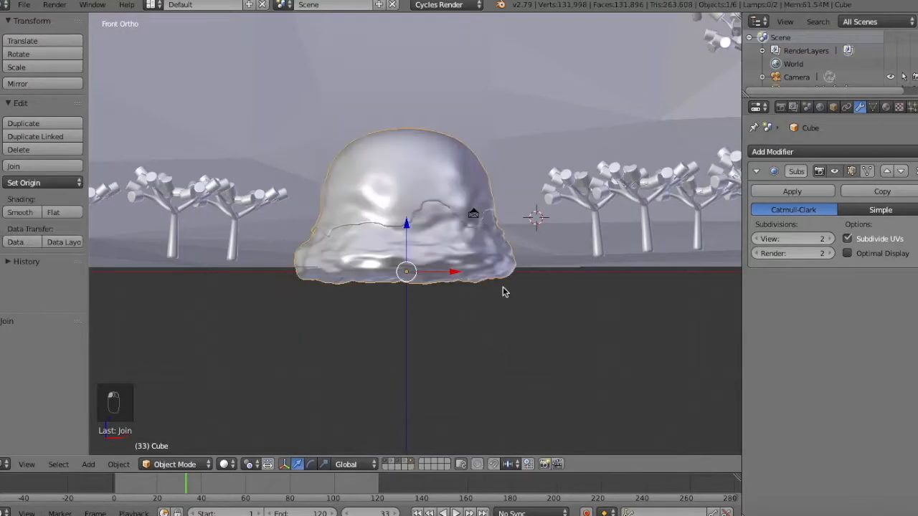
pyautogui.press('KP_0')
# Scale the iced scoop down and move it along X and Y beside the trees left of the path
pyautogui.press('g')
pyautogui.press('s')
pyautogui.click(621, 264)
pyautogui.press('g')
pyautogui.press('x')
pyautogui.click(397, 250)
pyautogui.press('g')
pyautogui.press('y')
pyautogui.click(438, 196)
# Rotate the iced scoop and adjust its height along Z to seat it on the ground
pyautogui.press('r')
pyautogui.click(450, 228)
pyautogui.press('g')
pyautogui.press('z')
pyautogui.click(448, 226)
pyautogui.press('r')
pyautogui.click(447, 213)
# Duplicate the iced scoop and rotate the copy
pyautogui.hotkey('shift', 'd')
pyautogui.click(162, 214)
pyautogui.press('r')
pyautogui.click(655, 177)
pyautogui.press('g')
pyautogui.rightClick(604, 184)
# Position the scoop copy along X, Y and Z in the distance beside the trees right of the path
pyautogui.press('g')
pyautogui.press('x')
pyautogui.click(575, 181)
pyautogui.press('g')
pyautogui.press('y')
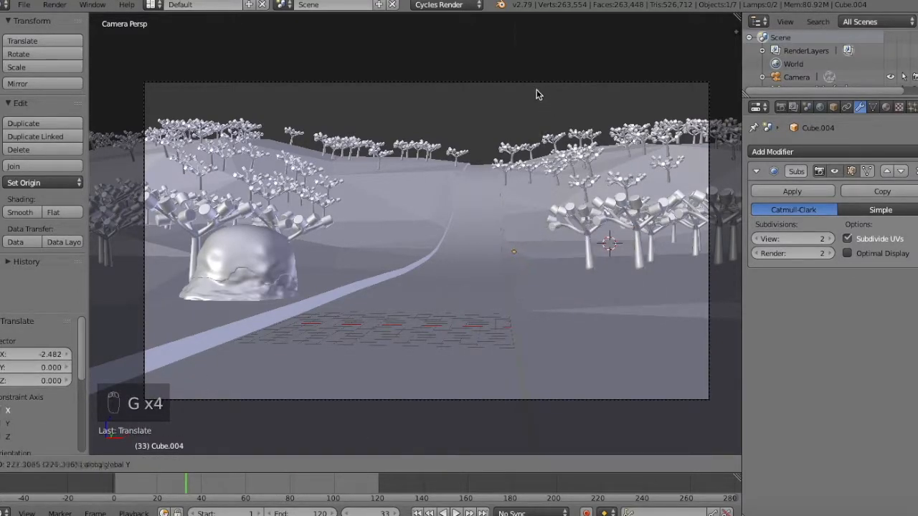
pyautogui.click(542, 430)
pyautogui.press('g')
pyautogui.press('z')
pyautogui.click(560, 229)
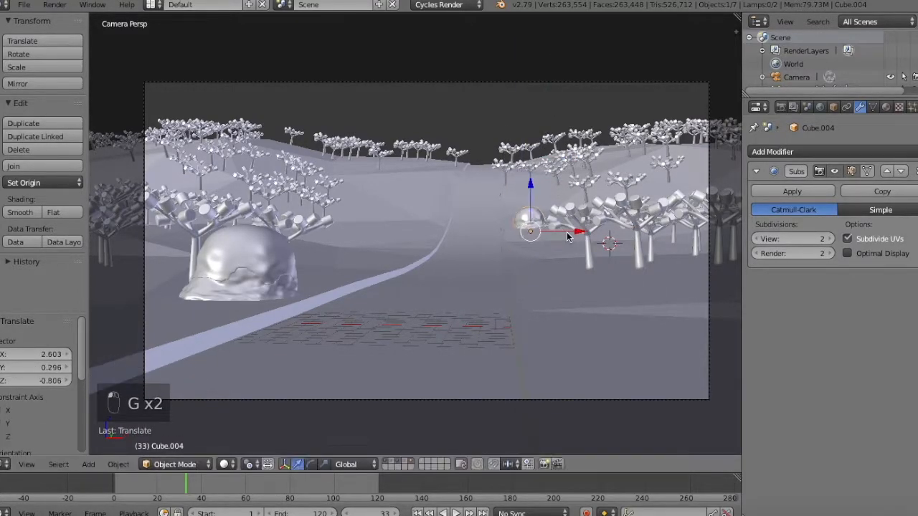
# Rotate the distant scoop copy slightly and adjust its height along Z to match the terrain
pyautogui.press('r')
pyautogui.click(569, 237)
pyautogui.press('g')
pyautogui.press('z')
pyautogui.click(570, 241)
# Duplicate the scoop beside the trees, rotate the copy and move it farther back along Y
pyautogui.press('a')
pyautogui.hotkey('shift', 'd')
pyautogui.click(469, 197)
pyautogui.press('r')
pyautogui.click(470, 215)
pyautogui.press('g')
pyautogui.press('y')
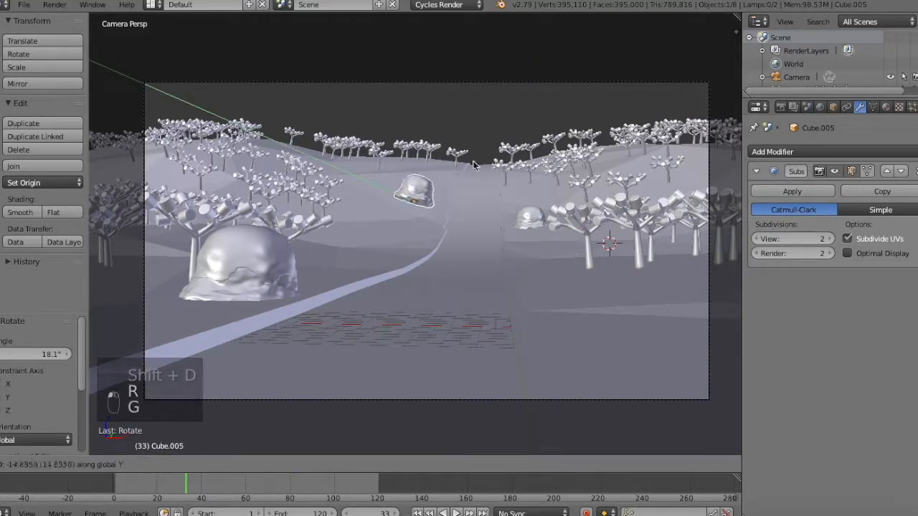
pyautogui.click(464, 231)
# Place the new scoop copy on the far hill in the side view and adjust its height along Z
pyautogui.press('KP_3')
pyautogui.keyDown('shift'); pyautogui.moveTo(646, 236); pyautogui.dragTo(215, 301, button='middle'); pyautogui.keyUp('shift')
pyautogui.press('g')
pyautogui.click(447, 381)
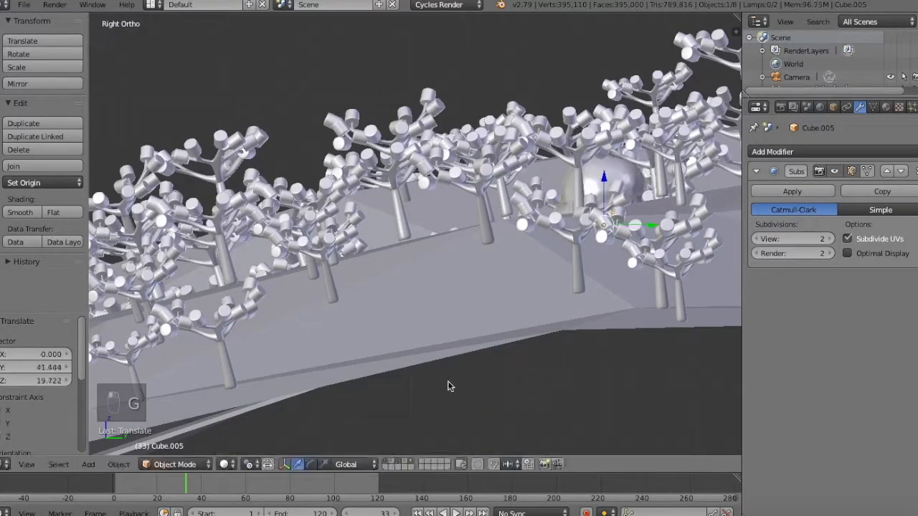
pyautogui.moveTo(448, 380); pyautogui.dragTo(638, 258, button='middle')
pyautogui.press('g')
pyautogui.press('z')
pyautogui.click(650, 288)
# Rotate the hilltop scoop to follow the terrain and fine-tune its height along Z at the path's far end
pyautogui.press('r')
pyautogui.click(688, 218)
pyautogui.press('KP_0')
pyautogui.press('r')
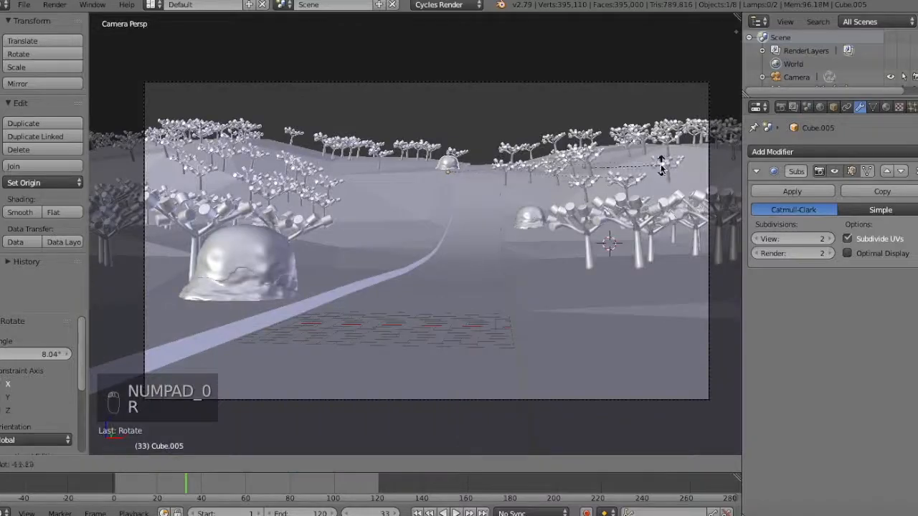
pyautogui.click(660, 169)
pyautogui.press('g')
pyautogui.press('z')
pyautogui.click(580, 182)
# Tilt another scoop in the side view to match the ground slope and preview the camera view rendered
pyautogui.press('a')
pyautogui.press('KP_3')
pyautogui.press('z')
pyautogui.rightClick(588, 273)
pyautogui.keyDown('shift'); pyautogui.moveTo(588, 273); pyautogui.dragTo(368, 248, button='middle'); pyautogui.keyUp('shift')
pyautogui.press('r')
pyautogui.click(665, 302)
pyautogui.press('a')
pyautogui.press('z')
pyautogui.press('KP_0')
pyautogui.hotkey('shift', 'z')
pyautogui.hotkey('shift', 'z')
# Give the scoop beside the trees its own material named Yellow Ice Cream, with yellow base and subsurface colours
pyautogui.rightClick(529, 219)
pyautogui.click(885, 107)
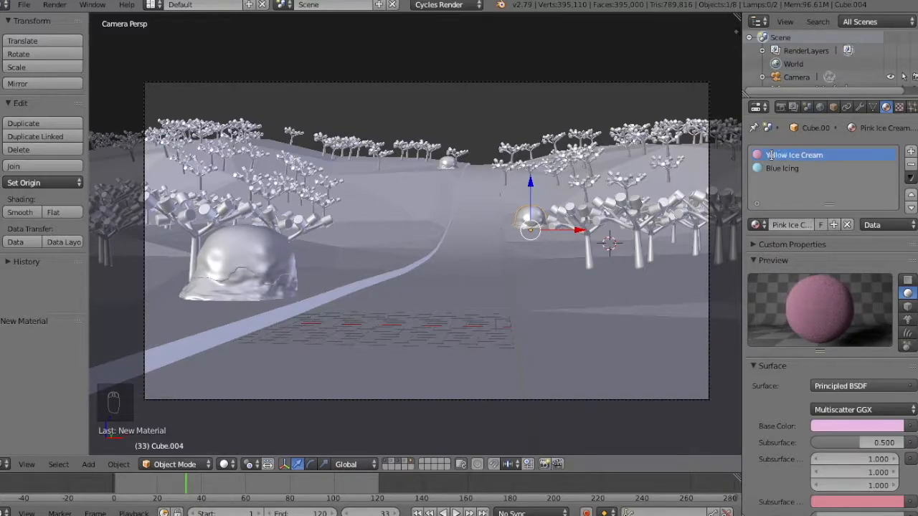
pyautogui.click(857, 426)
pyautogui.moveTo(829, 294); pyautogui.dragTo(826, 293)
pyautogui.click(848, 503)
pyautogui.moveTo(823, 376); pyautogui.dragTo(815, 384)
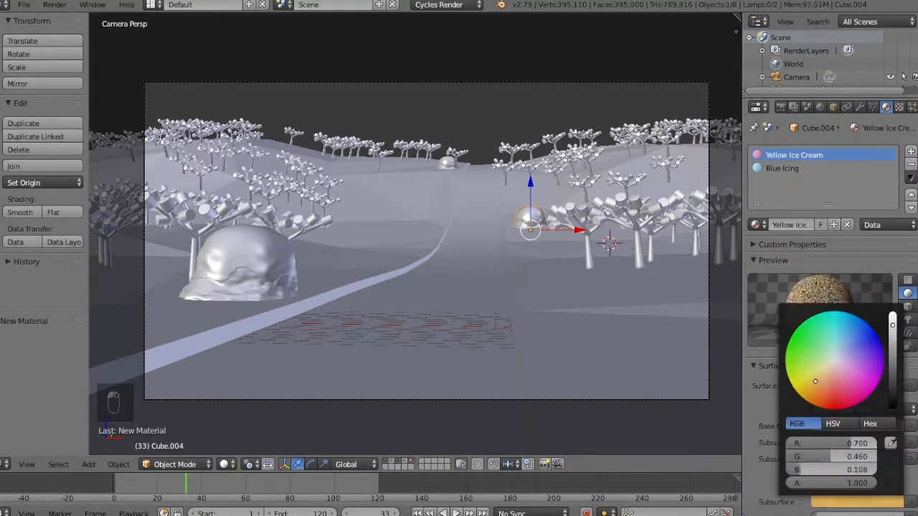
pyautogui.click(853, 503)
pyautogui.moveTo(893, 325); pyautogui.dragTo(893, 348)
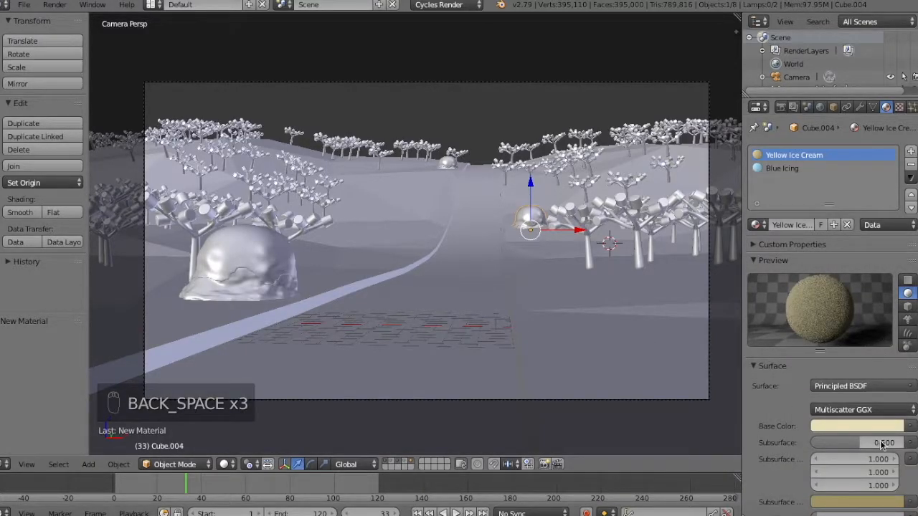
pyautogui.click(857, 426)
# Isolate the yellow scoop in a rendered preview and lighten its ice cream subsurface colour to pale yellow
pyautogui.hotkey('shift', 'z')
pyautogui.hotkey('shift', 'z')
pyautogui.press('KP_Divide')
pyautogui.hotkey('shift', 'z')
pyautogui.click(789, 167)
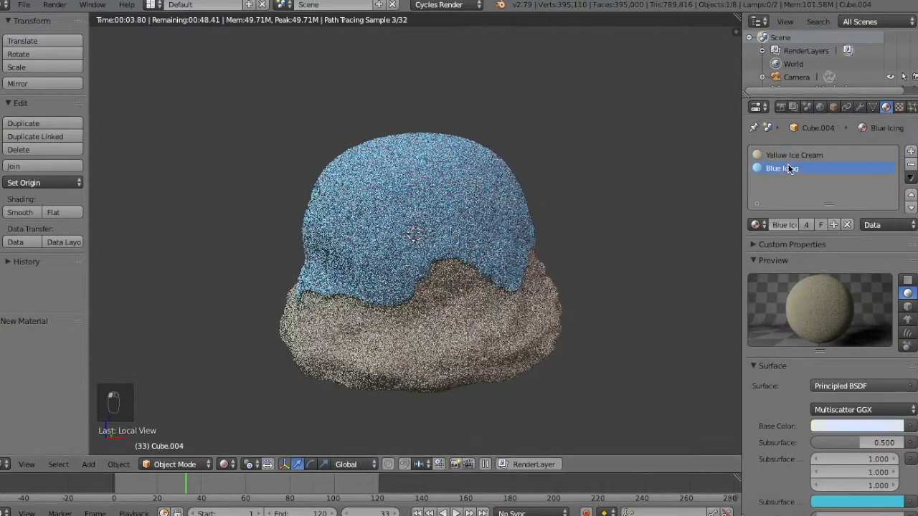
pyautogui.click(857, 426)
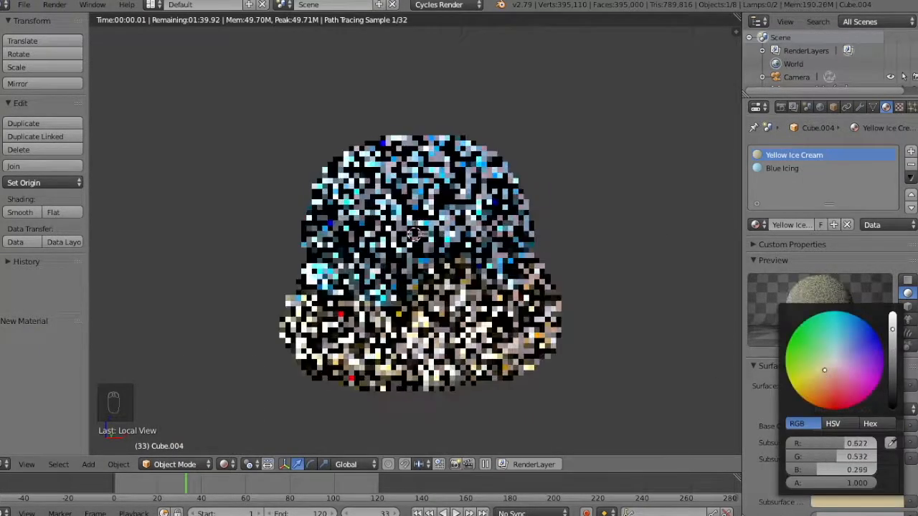
pyautogui.click(865, 499)
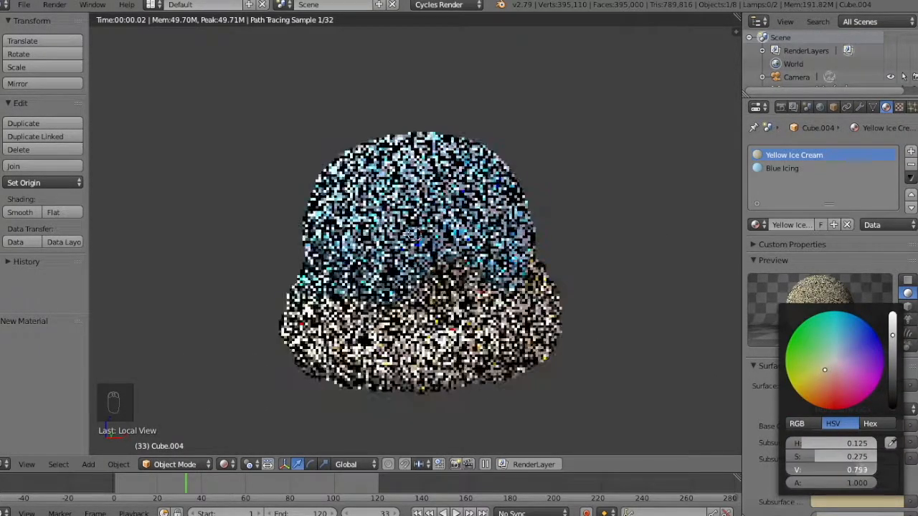
# Make the yellow scoop's Blue Icing material a separate copy and rename it White Icing
pyautogui.click(789, 167)
pyautogui.click(834, 225)
pyautogui.click(759, 225)
pyautogui.doubleClick(832, 168)
pyautogui.doubleClick(832, 168)
pyautogui.press('BackSpace')
pyautogui.press('BackSpace')
pyautogui.doubleClick(770, 168)
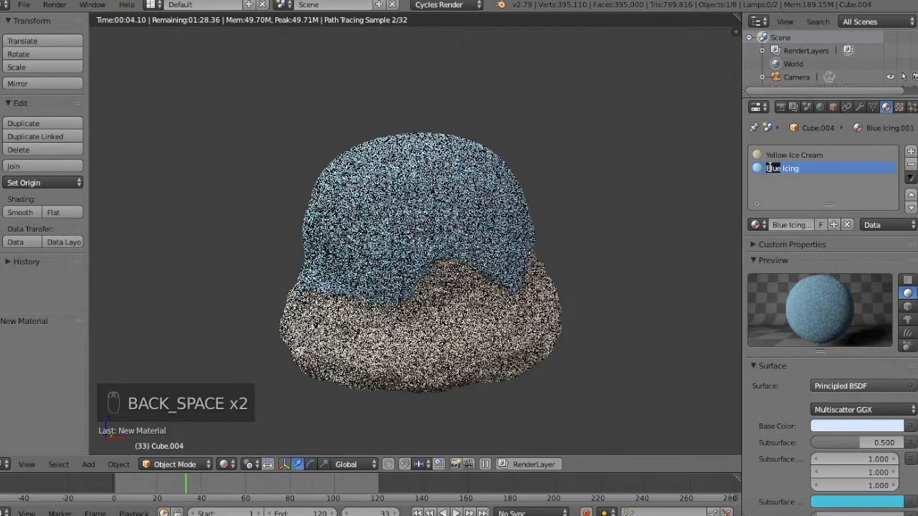
pyautogui.write('White')
pyautogui.press('Return')
# Set the White Icing base colour to white and its subsurface colour to off-white, and return to the full scene
pyautogui.hotkey('shift', 'z')
pyautogui.click(841, 426)
pyautogui.moveTo(825, 379); pyautogui.dragTo(784, 380)
pyautogui.click(869, 428)
pyautogui.click(865, 502)
pyautogui.moveTo(861, 469)
pyautogui.mouseDown()
pyautogui.moveTo(877, 470)
pyautogui.moveTo(783, 457)
pyautogui.mouseUp()
pyautogui.hotkey('shift', 'z')
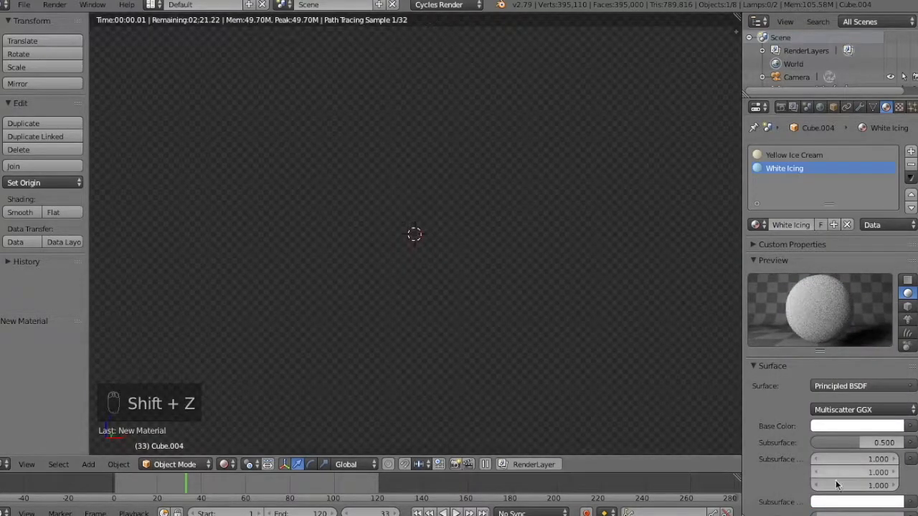
pyautogui.click(836, 502)
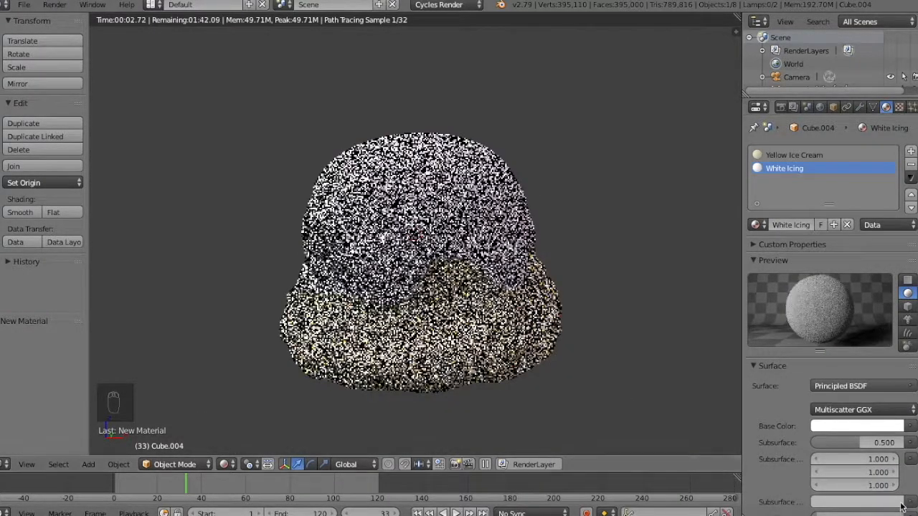
pyautogui.press('KP_Divide')
pyautogui.hotkey('shift', 'z')
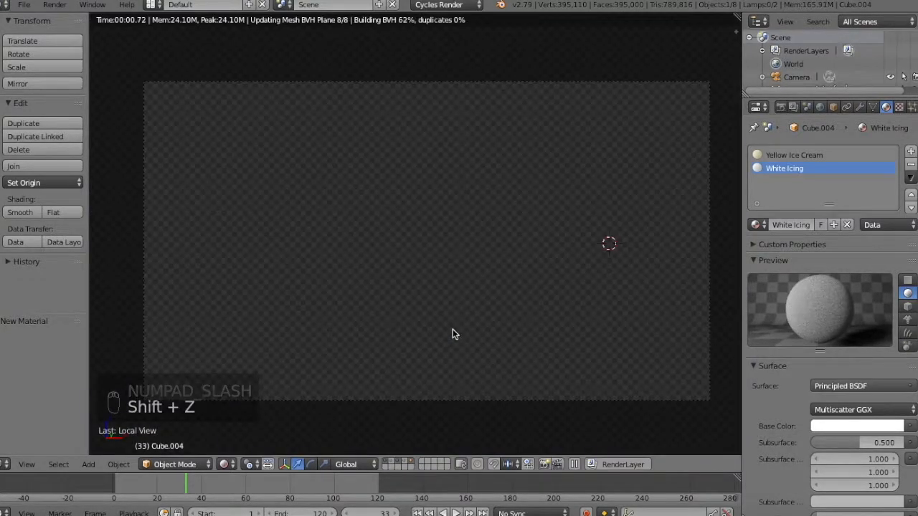
pyautogui.hotkey('shift', 'z')
# Give the hilltop scoop separate copies of its two materials, named Blue Ice Cream and Pink Icing
pyautogui.rightClick(449, 165)
pyautogui.rightClick(448, 165)
pyautogui.click(760, 224)
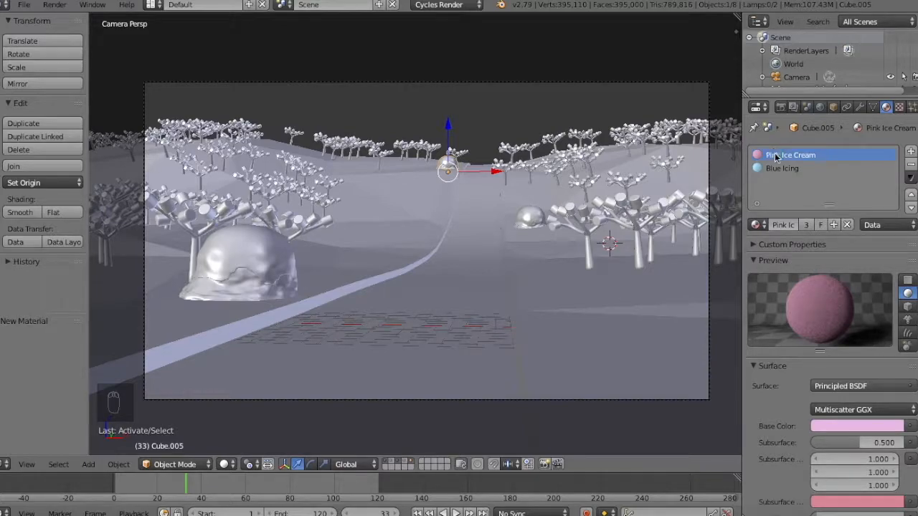
pyautogui.doubleClick(832, 163)
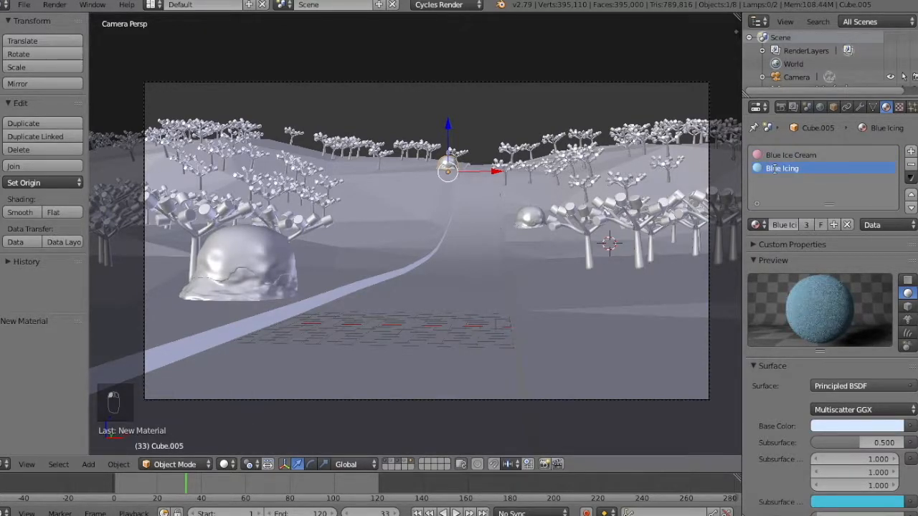
pyautogui.press('BackSpace')
pyautogui.press('BackSpace')
pyautogui.write('Pink Icing')
pyautogui.press('Return')
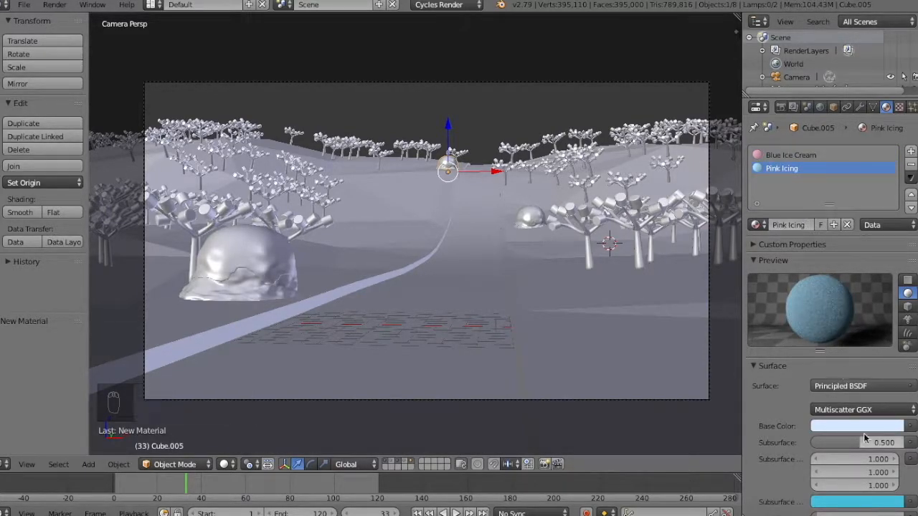
# Change the Pink Icing material's base and subsurface colours to pink shades
pyautogui.click(852, 428)
pyautogui.click(845, 502)
pyautogui.moveTo(839, 360); pyautogui.dragTo(848, 373)
pyautogui.scroll(4, 845, 371)
pyautogui.scroll(-4, 846, 379)
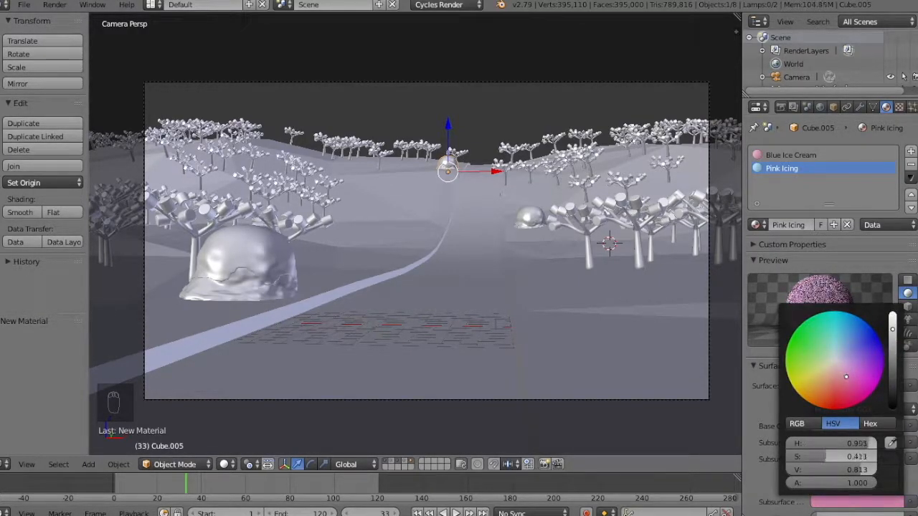
# Set the Blue Ice Cream base colour to light blue and its subsurface colour to medium blue, checking the rendered scene
pyautogui.click(787, 156)
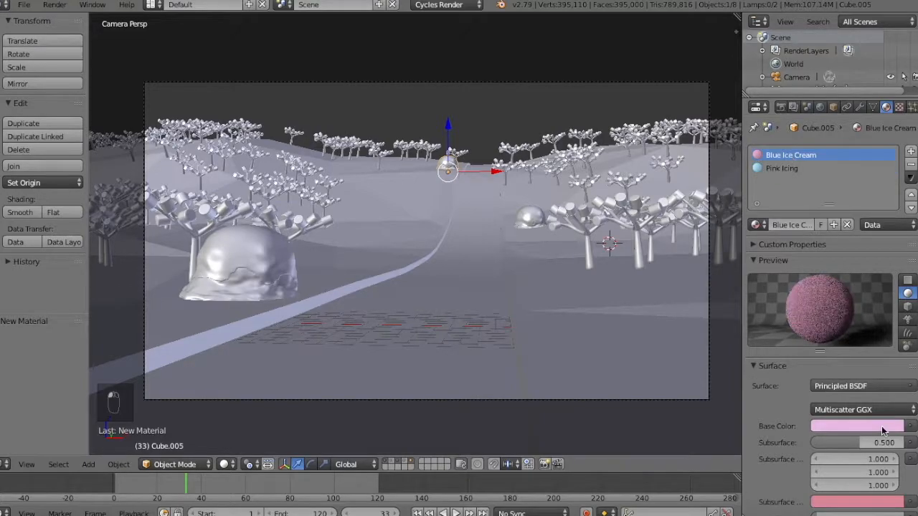
pyautogui.click(857, 426)
pyautogui.click(853, 505)
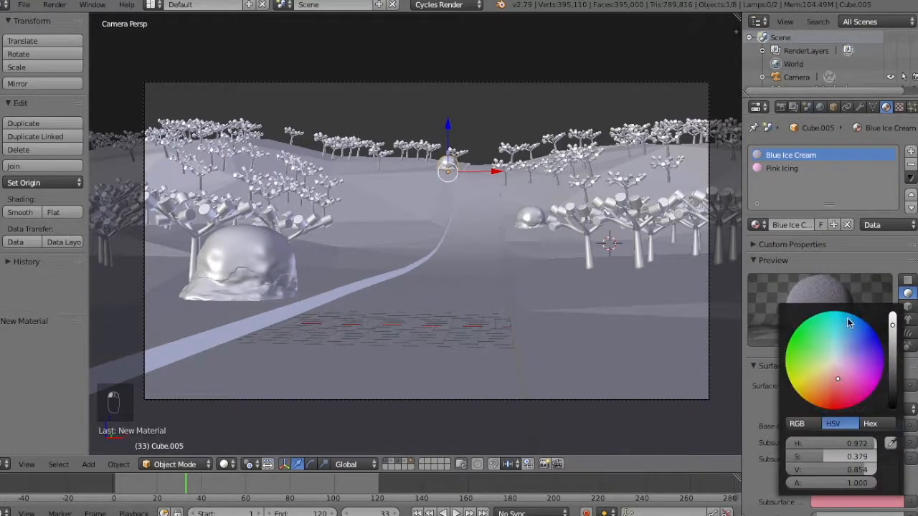
pyautogui.hotkey('shift', 'z')
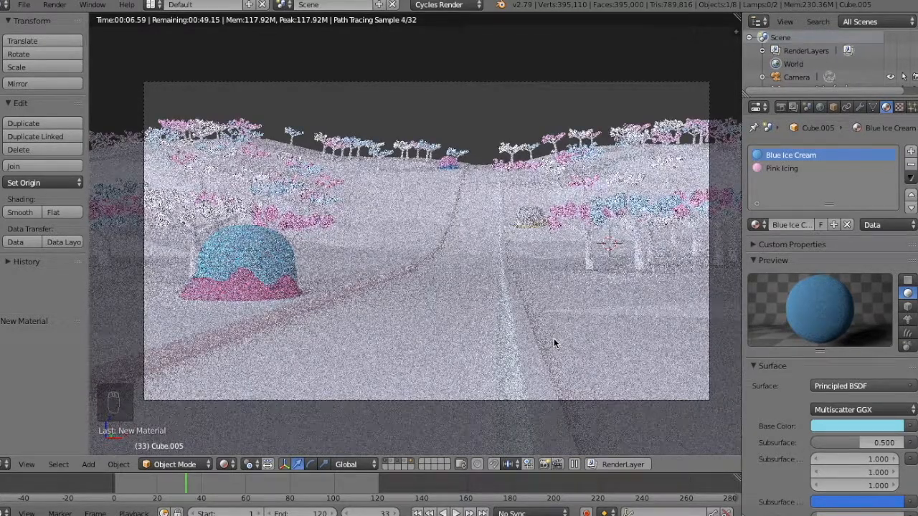
pyautogui.click(854, 502)
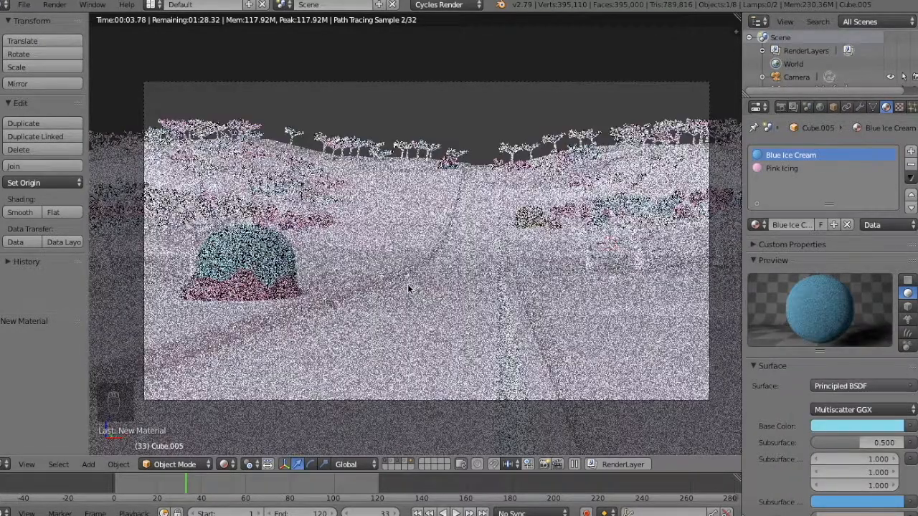
pyautogui.hotkey('shift', 'z')
# Switch to an empty layer, snap the 3D cursor to the centre and add a cube there
pyautogui.rightClick(428, 224)
pyautogui.click(399, 467)
pyautogui.hotkey('shift', 's')
pyautogui.hotkey('shift', 's')
pyautogui.click(540, 355)
pyautogui.hotkey('shift', 's')
pyautogui.click(534, 343)
pyautogui.hotkey('shift', 'a')
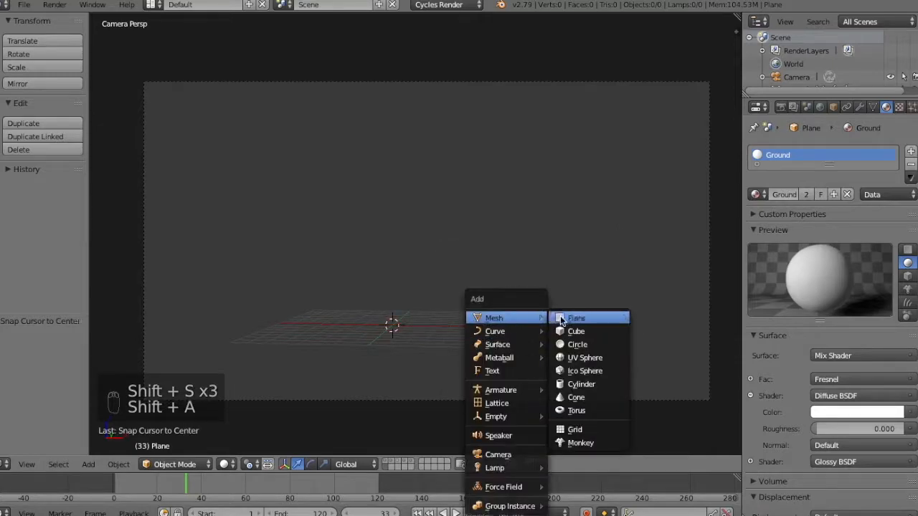
pyautogui.click(573, 330)
# Add a horizontal loop cut near the cube's base and apply a Subdivision Surface modifier to the object
pyautogui.press('KP_1')
pyautogui.keyDown('shift'); pyautogui.moveTo(158, 323); pyautogui.dragTo(465, 285, button='middle'); pyautogui.keyUp('shift')
pyautogui.press('Tab')
pyautogui.press('a')
pyautogui.press('a')
pyautogui.hotkey('ctrl', 'r')
pyautogui.click(859, 108)
pyautogui.click(842, 152)
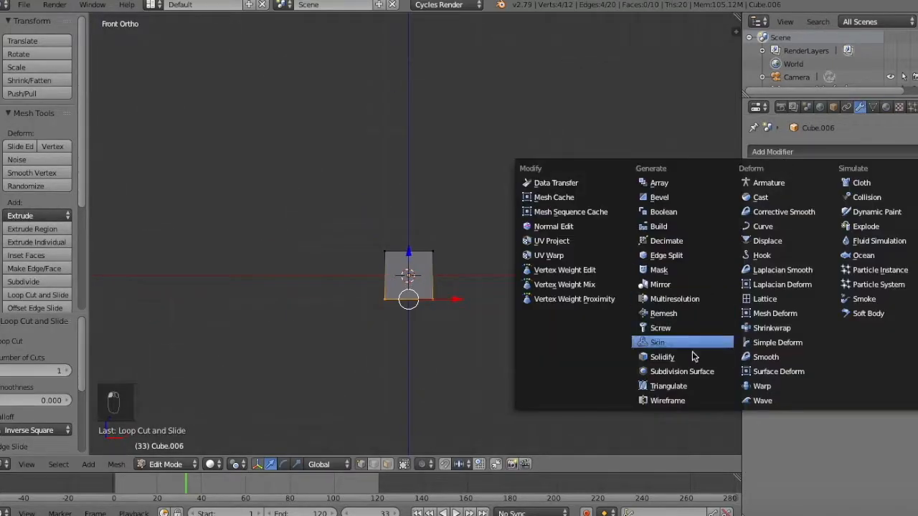
pyautogui.click(681, 373)
# Set the modifier's view subdivisions to 2 and move the whole gumdrop mesh up along Z to its origin
pyautogui.press('a')
pyautogui.press('a')
pyautogui.press('g')
pyautogui.click(473, 275)
pyautogui.press('a')
pyautogui.click(825, 239)
pyautogui.press('a')
pyautogui.press('g')
pyautogui.press('z')
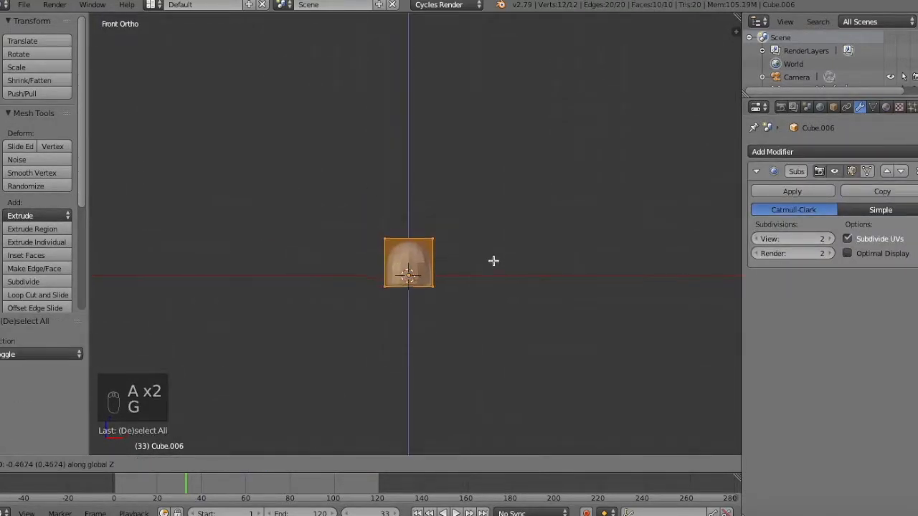
pyautogui.click(493, 259)
pyautogui.press('a')
# Leave mesh editing, recentre the cursor and view, and shade the gumdrop smooth
pyautogui.press('Tab')
pyautogui.press('KP_3')
pyautogui.hotkey('shift', 's')
pyautogui.click(507, 291)
pyautogui.click(26, 465)
pyautogui.moveTo(51, 272)
pyautogui.click(242, 343)
pyautogui.press('KP_1')
pyautogui.click(30, 213)
# Create a new material for the gumdrop and name it Jelly_Red
pyautogui.click(887, 107)
pyautogui.click(763, 194)
pyautogui.click(802, 194)
pyautogui.doubleClick(807, 156)
pyautogui.write('Jelly_Red')
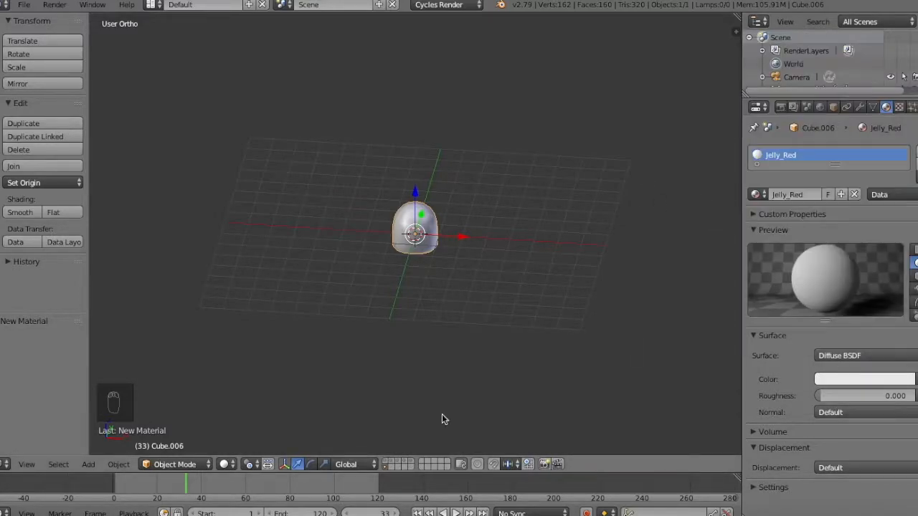
# In the node editor, convert the Diffuse BSDF to a Mix Shader and feed a duplicate Mix Shader into it
pyautogui.click(7, 465)
pyautogui.click(43, 330)
pyautogui.hotkey('shift', 's')
pyautogui.moveTo(224, 217)
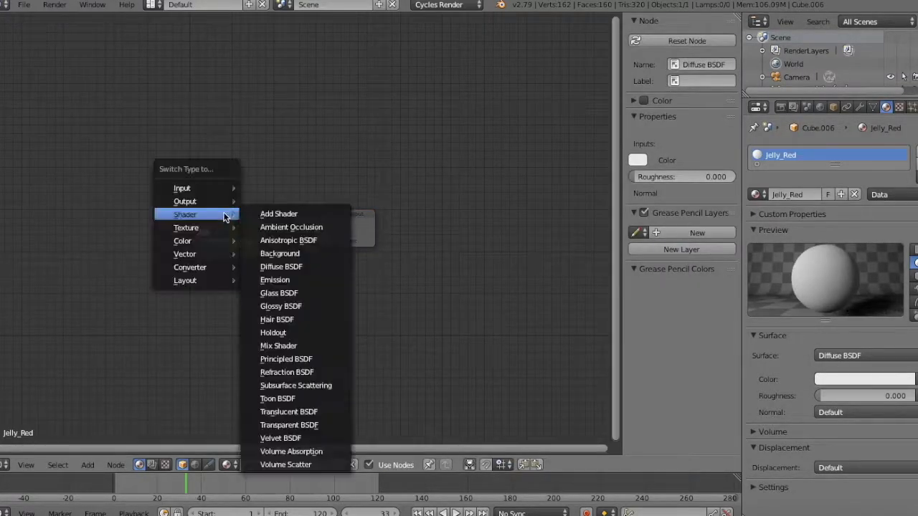
pyautogui.click(278, 345)
pyautogui.hotkey('shift', 'd')
pyautogui.moveTo(147, 217); pyautogui.dragTo(194, 242)
pyautogui.moveTo(194, 246); pyautogui.dragTo(308, 274, button='middle')
# Add a Fresnel node and connect it to the final Mix Shader's factor
pyautogui.hotkey('shift', 'a')
pyautogui.click(427, 291)
pyautogui.click(202, 158)
pyautogui.moveTo(259, 173); pyautogui.dragTo(306, 261)
# Duplicate the input Mix Shader node and connect the copy to the final Mix Shader's second shader input
pyautogui.click(245, 240)
pyautogui.hotkey('shift', 'd')
pyautogui.click(238, 311)
pyautogui.moveTo(255, 317); pyautogui.dragTo(308, 279)
# Switch the first input shader to a Glass BSDF with 0.250 roughness and the second to a Diffuse BSDF with 1.000 roughness
pyautogui.hotkey('shift', 's')
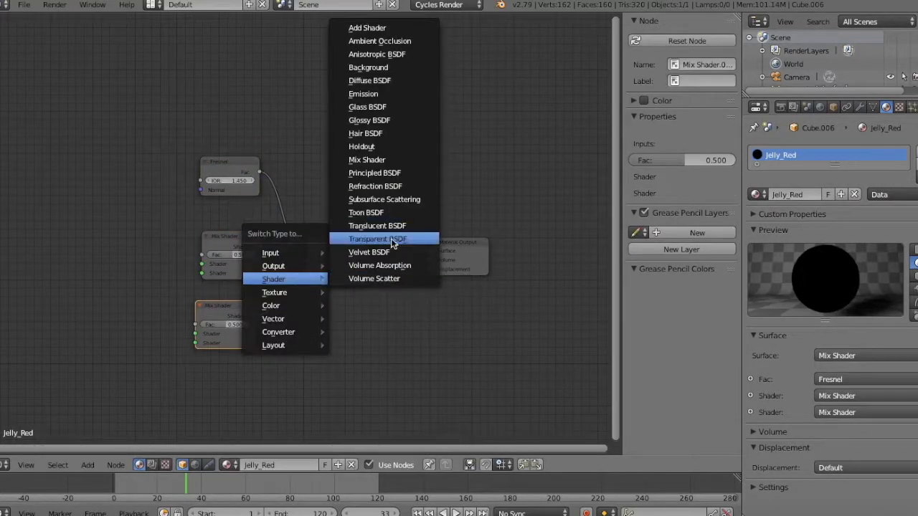
pyautogui.hotkey('shift', 's')
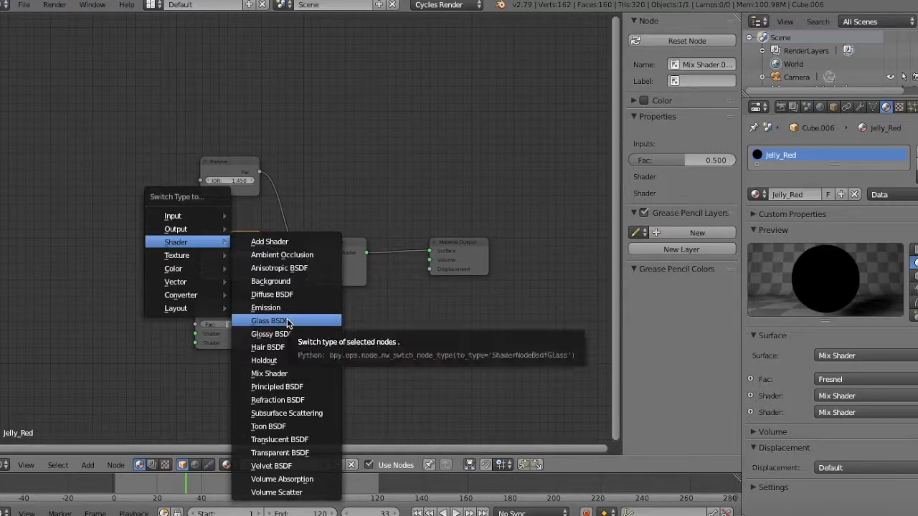
pyautogui.click(289, 324)
pyautogui.hotkey('shift', 's')
pyautogui.moveTo(241, 333)
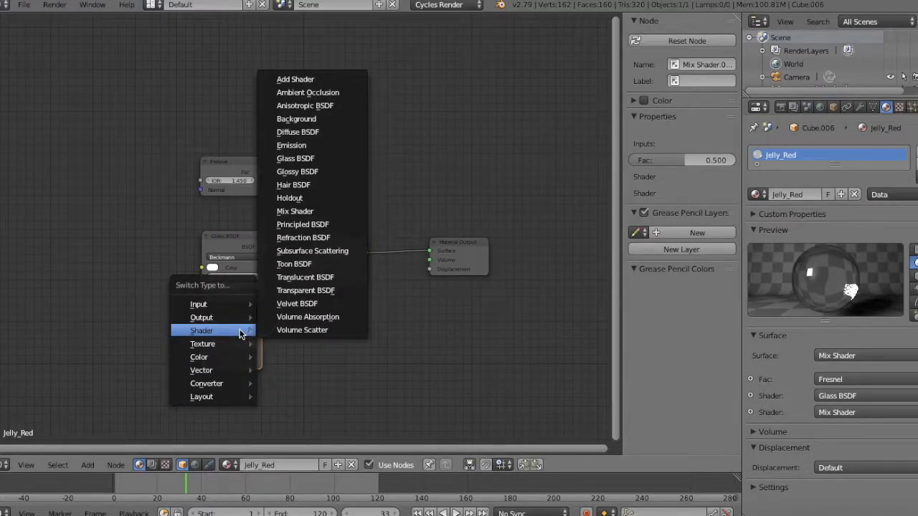
pyautogui.click(321, 181)
pyautogui.hotkey('shift', 's')
pyautogui.moveTo(239, 355)
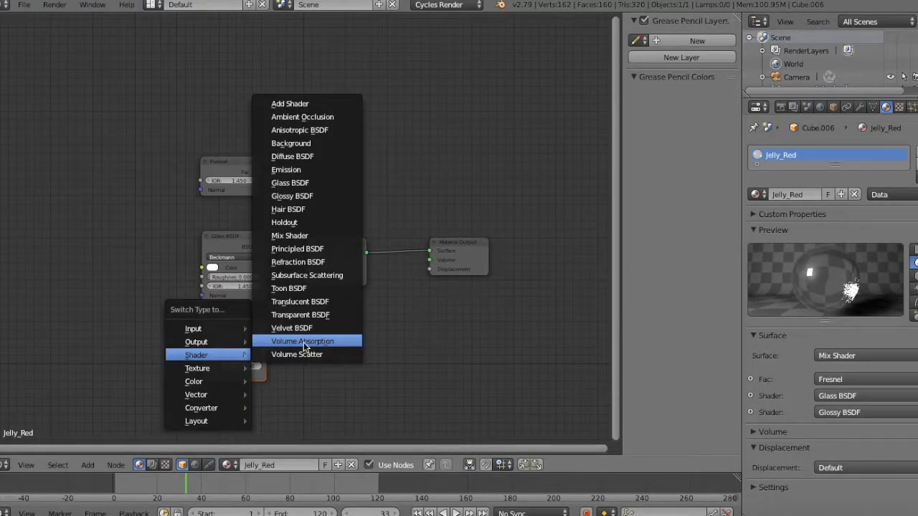
pyautogui.click(302, 157)
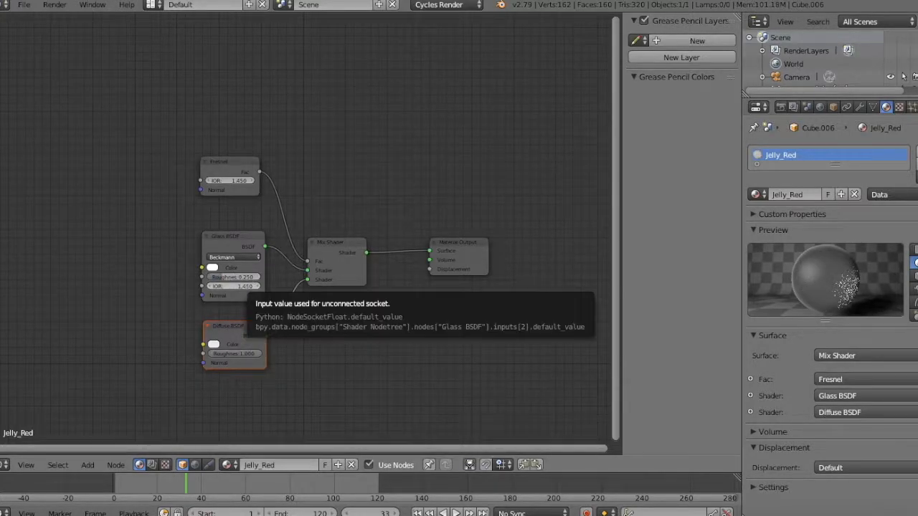
# Set the Glass BSDF colour to pure red and the Diffuse BSDF colour to light pink
pyautogui.click(212, 267)
pyautogui.click(248, 188)
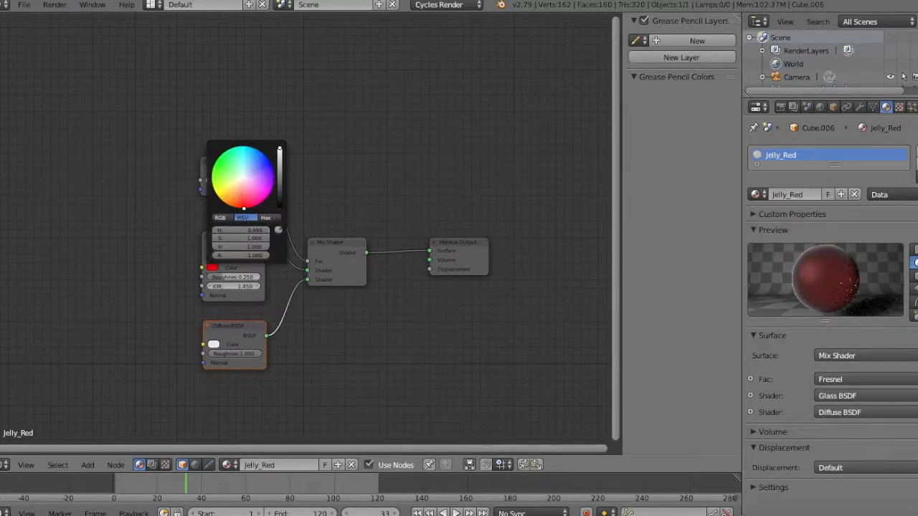
pyautogui.click(214, 344)
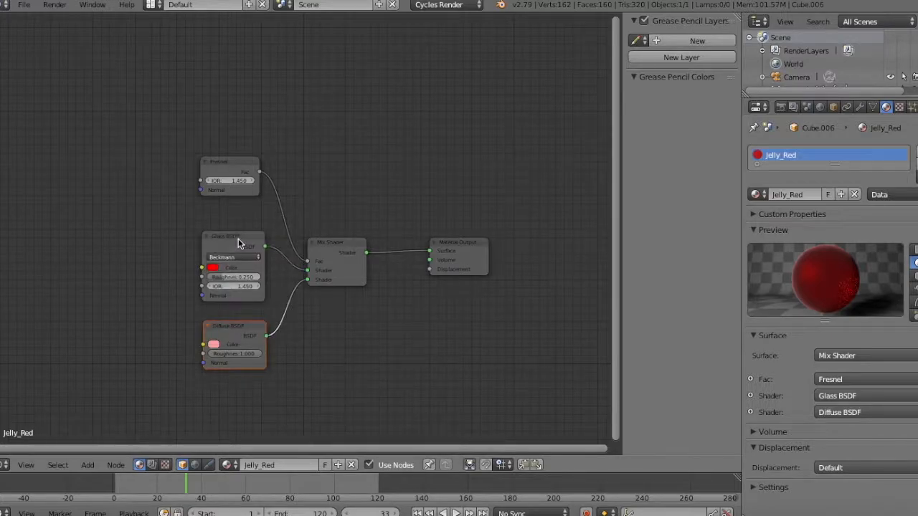
pyautogui.click(217, 165)
pyautogui.press('a')
# Switch back from the node editor to the 3D view and preview the gumdrop in rendered shading
pyautogui.click(4, 466)
pyautogui.click(11, 449)
pyautogui.hotkey('shift', 'z')
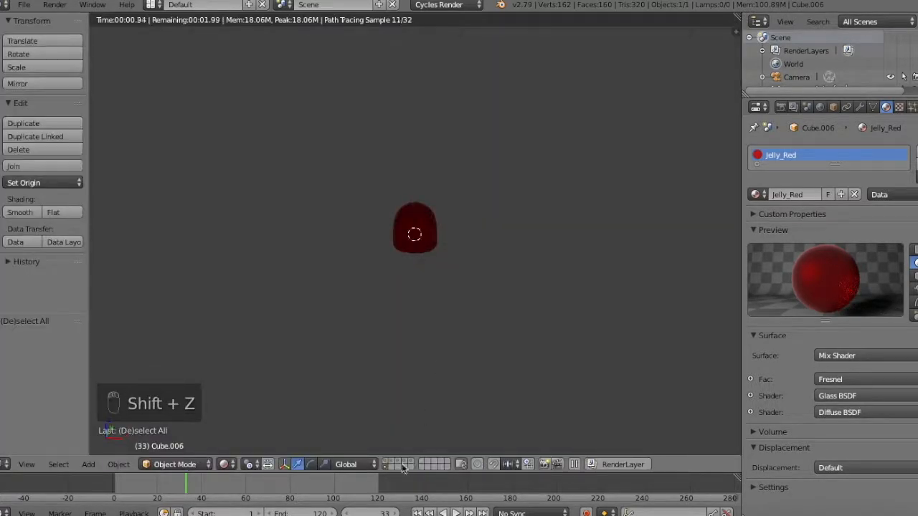
pyautogui.hotkey('shift', 'z')
# Move the gumdrop in the negative X direction and duplicate it at 3-unit intervals along X into a row of six
pyautogui.press('KP_1')
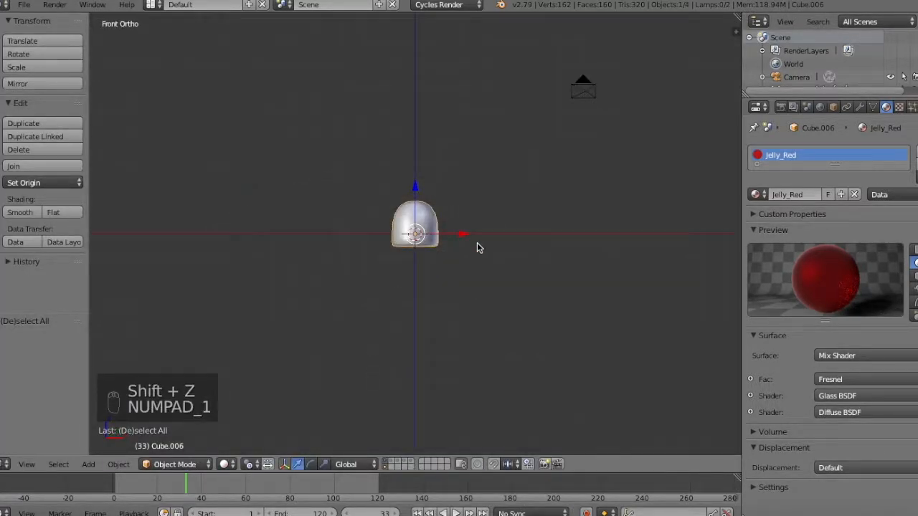
pyautogui.press('g')
pyautogui.click(251, 224)
pyautogui.hotkey('shift', 'd')
pyautogui.click(323, 224)
pyautogui.hotkey('shift', 'd')
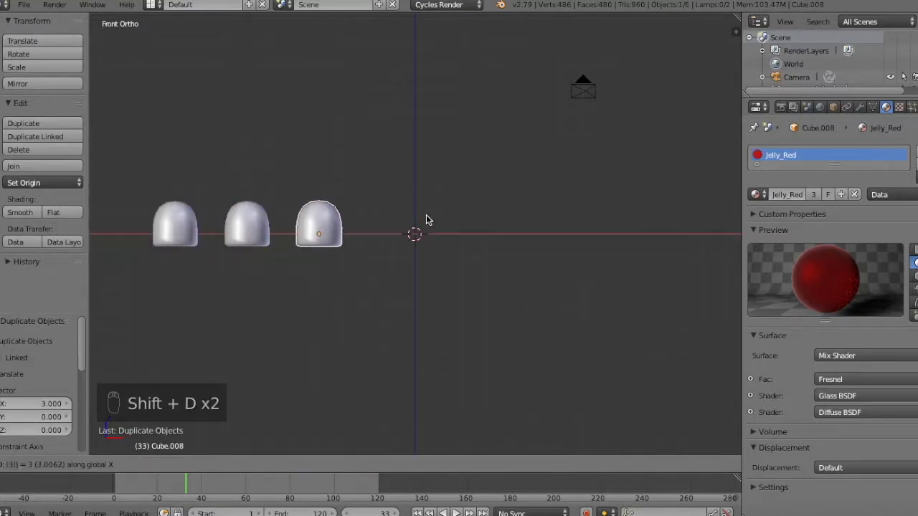
pyautogui.click(476, 219)
pyautogui.hotkey('shift', 'd')
pyautogui.write('x3')
pyautogui.press('Return')
# Select the whole row of six gumdrops and move it 2.5 units along X
pyautogui.press('a')
pyautogui.press('b')
pyautogui.moveTo(611, 270); pyautogui.dragTo(87, 181)
pyautogui.write('gx2.5')
pyautogui.press('Return')
pyautogui.press('a')
# Give the second gumdrop its own Jelly_Pink material with pink glass and diffuse colours, and check it in a rendered preview
pyautogui.moveTo(420, 170); pyautogui.dragTo(288, 224, button='middle')
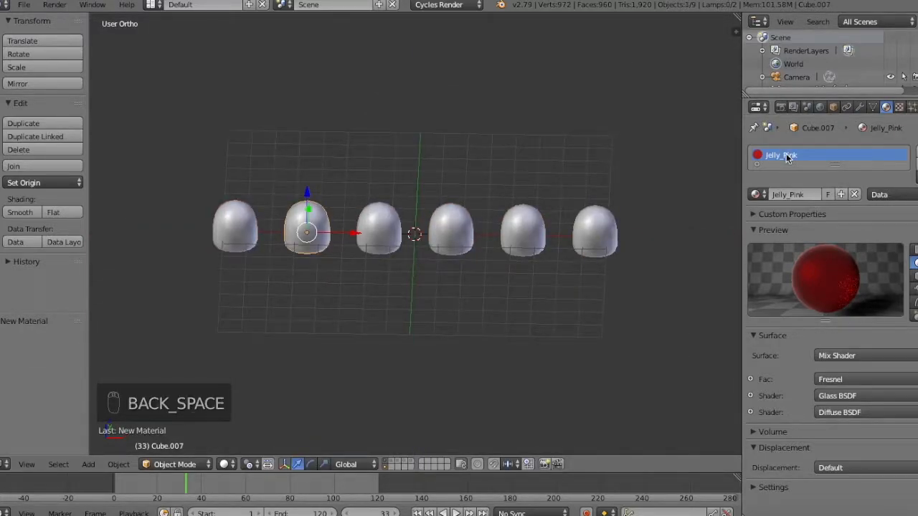
pyautogui.click(750, 396)
pyautogui.scroll(-2, 825, 323)
pyautogui.click(857, 387)
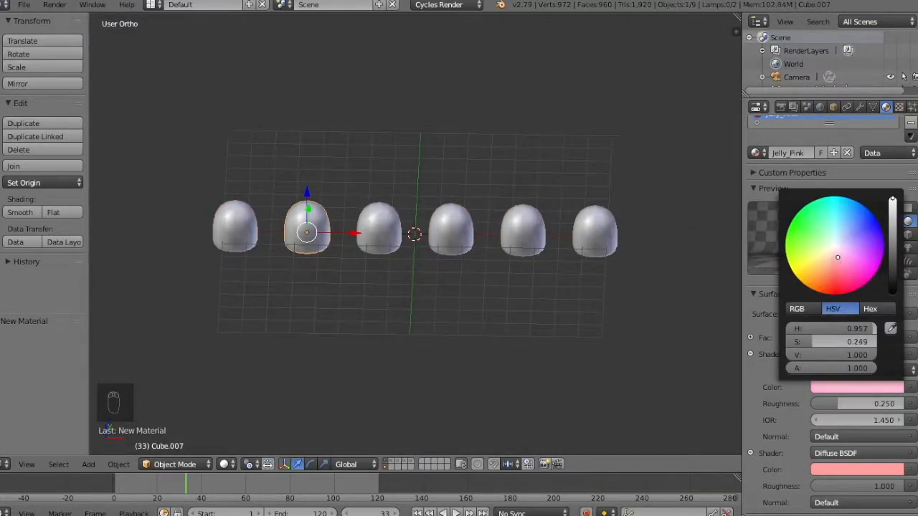
pyautogui.moveTo(825, 341); pyautogui.dragTo(863, 341)
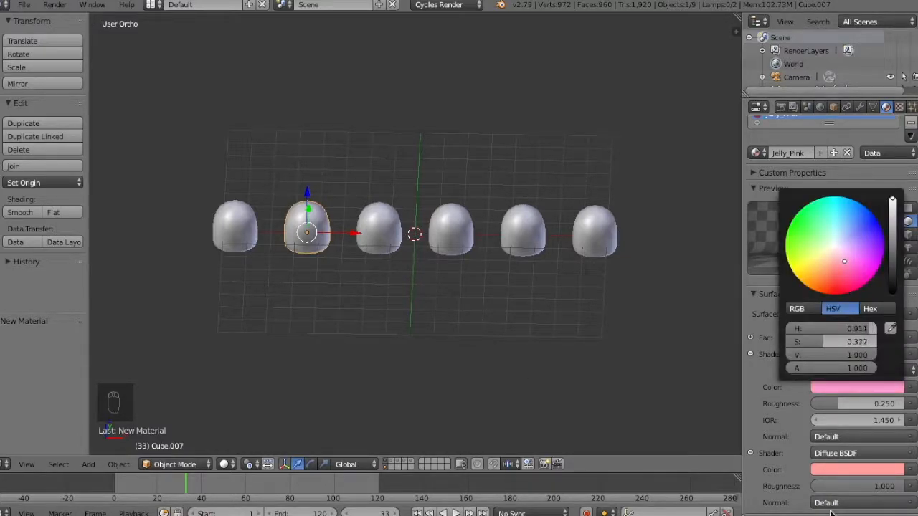
pyautogui.click(873, 470)
pyautogui.click(832, 389)
pyautogui.click(859, 388)
pyautogui.click(857, 387)
pyautogui.hotkey('shift', 'z')
pyautogui.hotkey('shift', 'z')
# Give the third gumdrop its own Jelly_Magenta material, recolour its glass and diffuse shaders magenta, and preview the result
pyautogui.rightClick(378, 241)
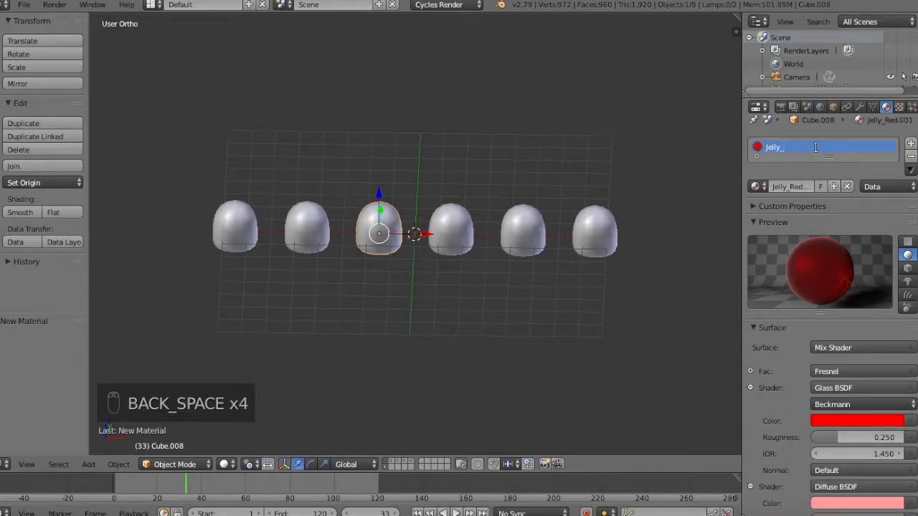
pyautogui.click(856, 421)
pyautogui.click(855, 290)
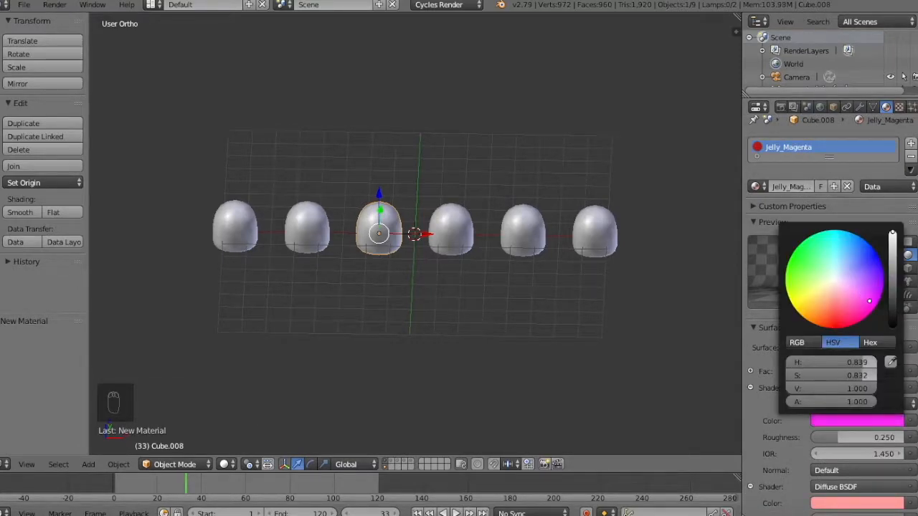
pyautogui.click(857, 504)
pyautogui.hotkey('shift', 'z')
pyautogui.hotkey('shift', 'z')
# Give the fourth gumdrop its own Jelly_Purple material with a saturated purple glass colour and a light purple diffuse colour
pyautogui.rightClick(459, 237)
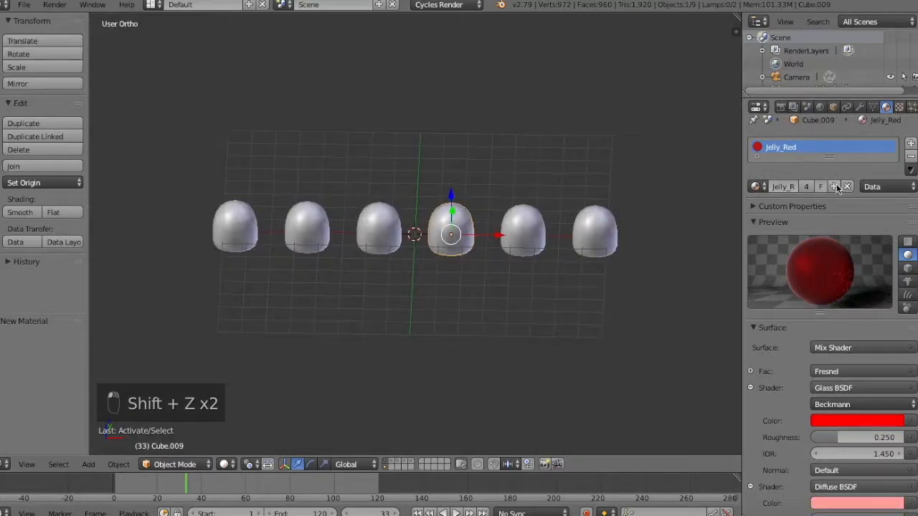
pyautogui.click(877, 423)
pyautogui.click(846, 287)
pyautogui.click(857, 504)
pyautogui.click(846, 377)
pyautogui.hotkey('shift', 'z')
pyautogui.click(842, 424)
pyautogui.moveTo(876, 291); pyautogui.dragTo(881, 295)
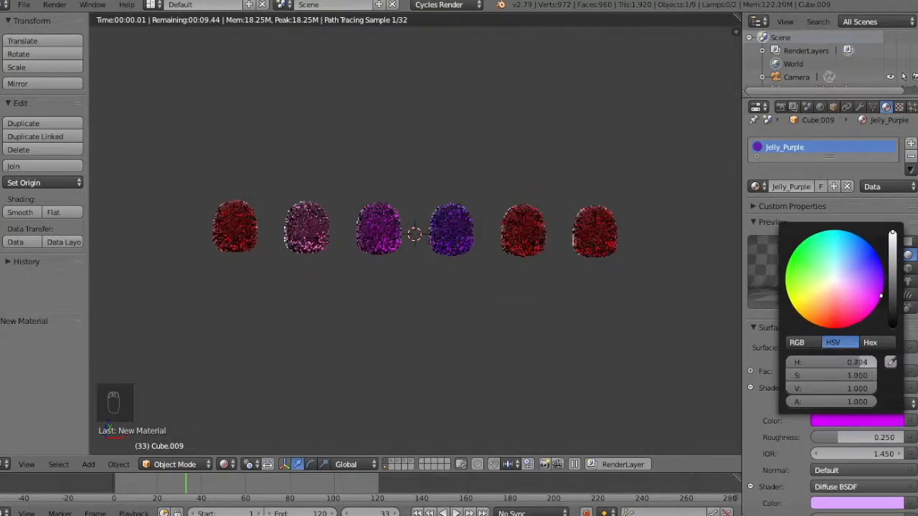
pyautogui.click(857, 504)
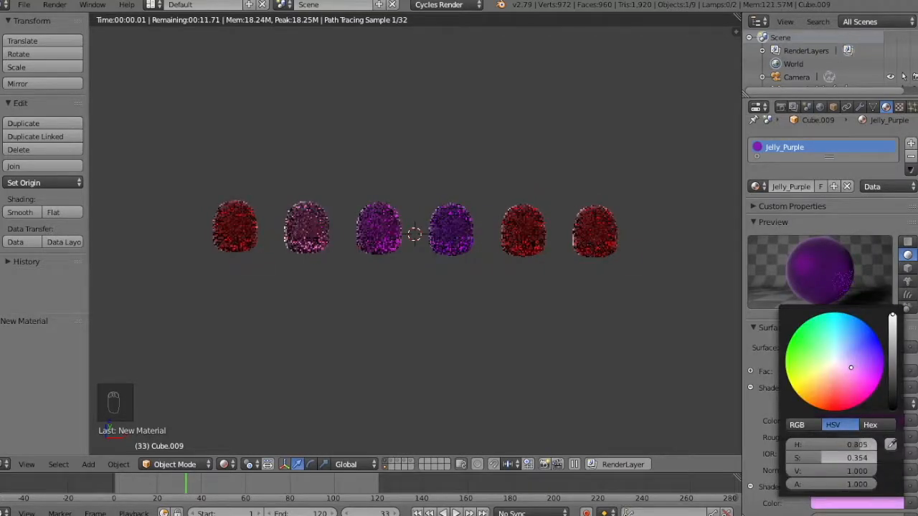
# Create a separate material for the fifth gumdrop and name it Jelly_Blue
pyautogui.rightClick(536, 246)
pyautogui.hotkey('shift', 'z')
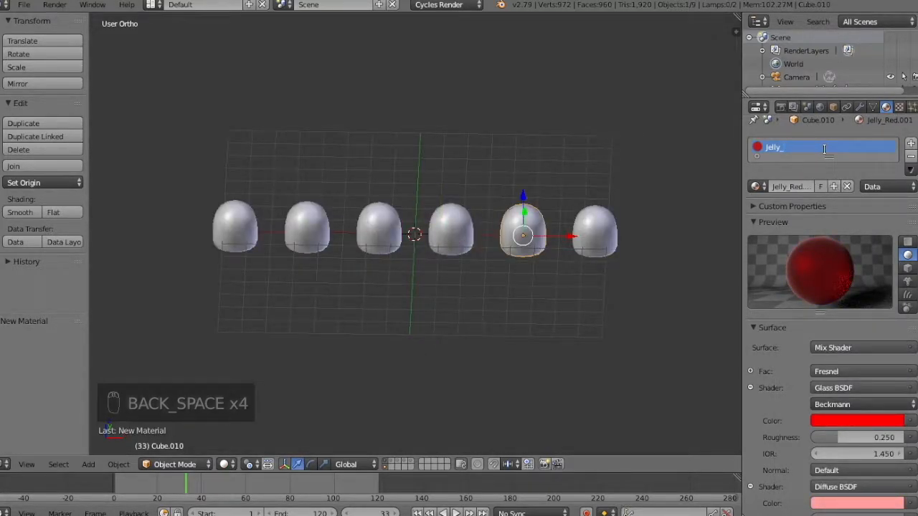
pyautogui.click(899, 424)
pyautogui.doubleClick(815, 147)
pyautogui.press('BackSpace')
pyautogui.press('BackSpace')
pyautogui.press('BackSpace')
pyautogui.write('Blue')
pyautogui.press('Return')
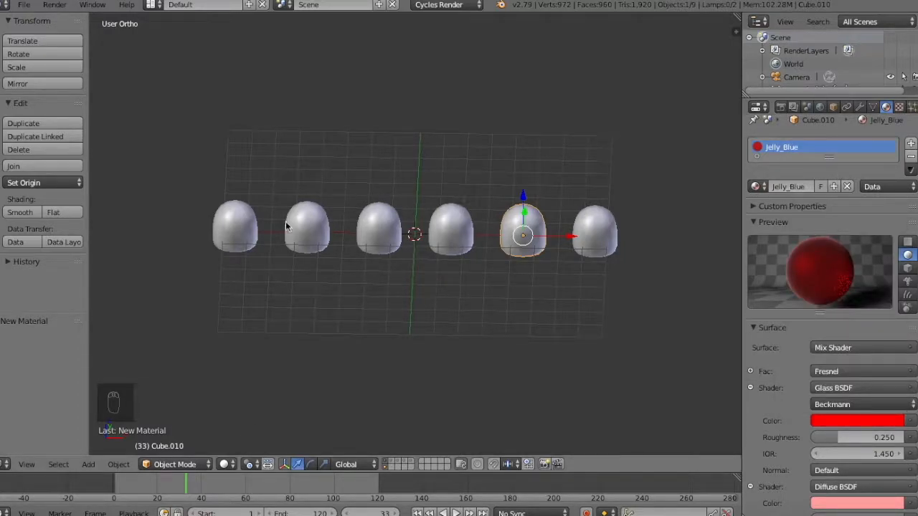
# Set the Jelly_Blue glass colour to light aqua and its diffuse colour to cyan, and preview the result
pyautogui.click(844, 422)
pyautogui.click(834, 255)
pyautogui.click(843, 504)
pyautogui.click(835, 314)
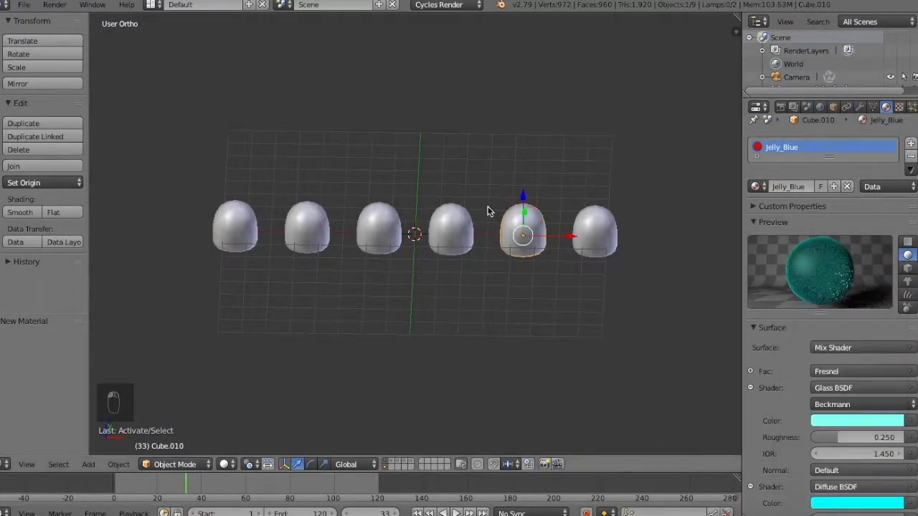
pyautogui.hotkey('shift', 'z')
# Give the sixth gumdrop its own Jelly_Yellow material with a yellow glass colour and a pale yellow diffuse colour
pyautogui.rightClick(602, 246)
pyautogui.click(834, 187)
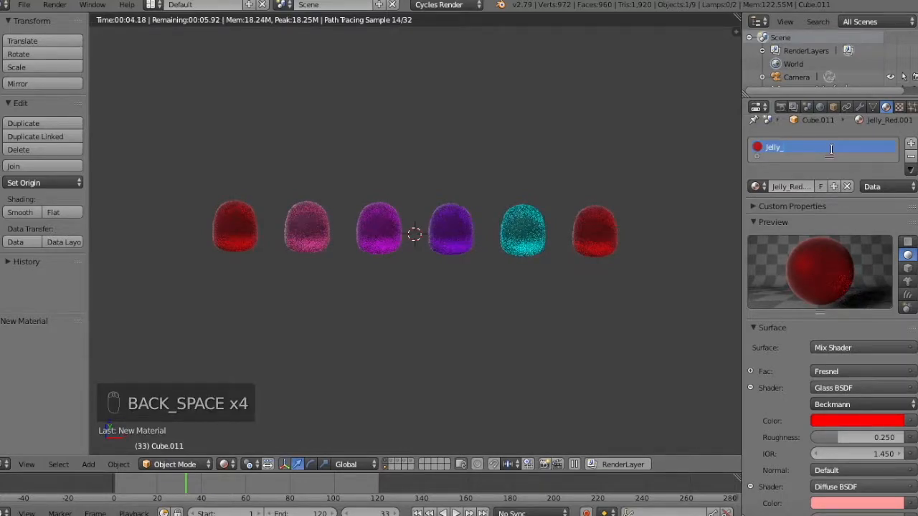
pyautogui.click(860, 421)
pyautogui.click(795, 308)
pyautogui.click(857, 504)
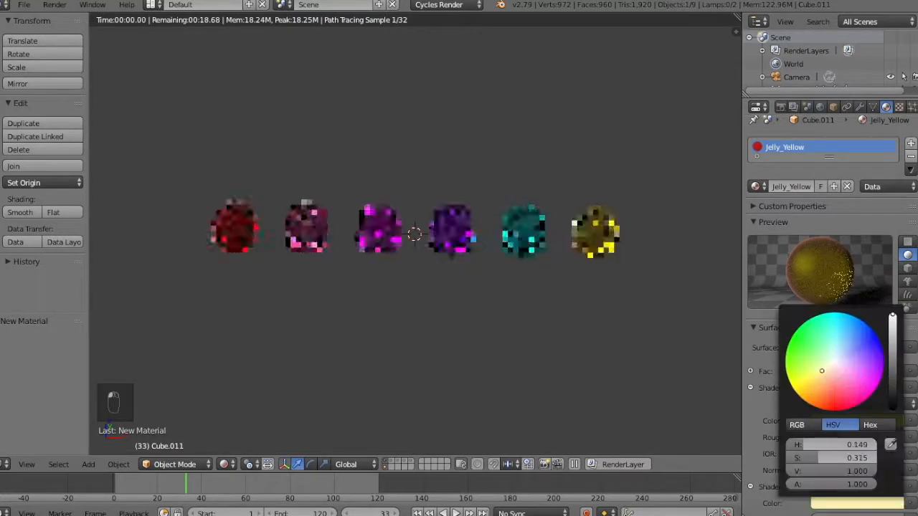
pyautogui.hotkey('shift', 'z')
# Duplicate the yellow gumdrop 3 units along X and give the copy a Jelly_Green material with green glass and diffuse colours
pyautogui.hotkey('shift', 'd')
pyautogui.click(670, 239)
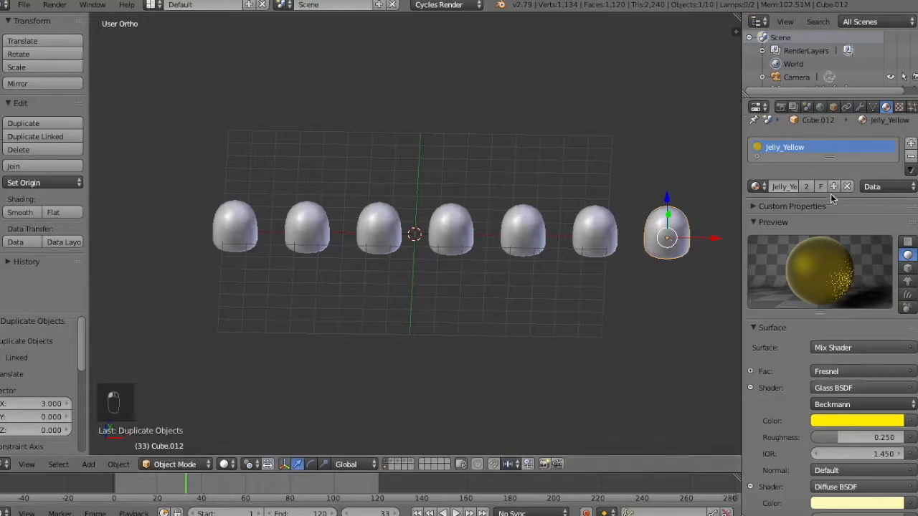
pyautogui.click(875, 425)
pyautogui.click(794, 250)
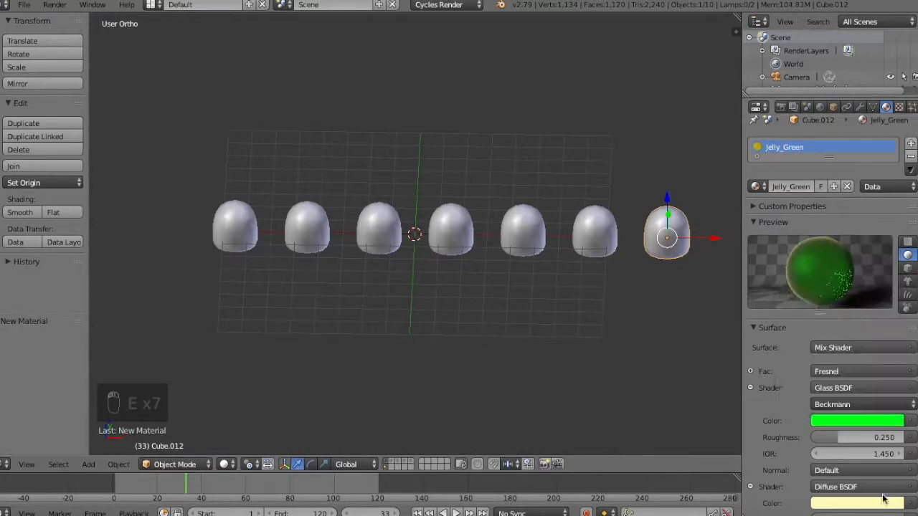
pyautogui.click(857, 503)
pyautogui.click(814, 352)
# Fine-tune the Jelly_Green glass colour and pale green diffuse colour in a rendered preview
pyautogui.hotkey('shift', 'z')
pyautogui.click(857, 421)
pyautogui.click(804, 267)
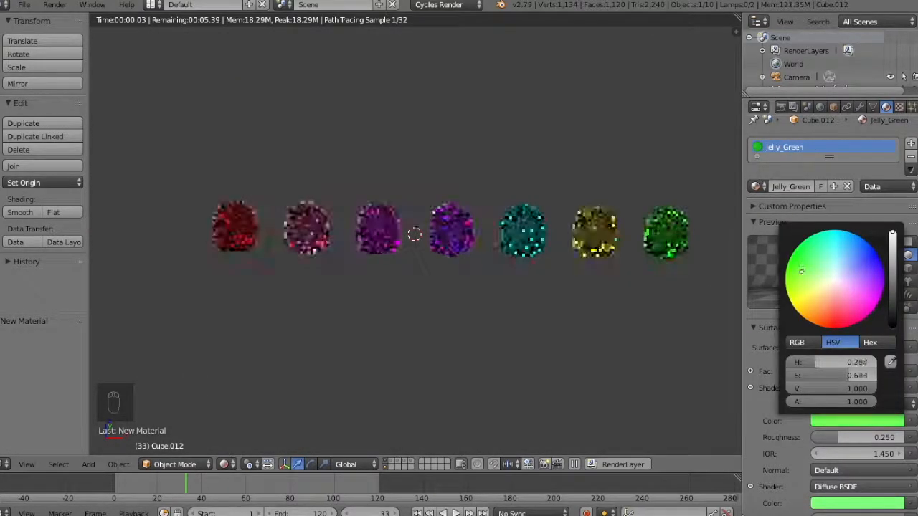
pyautogui.click(857, 503)
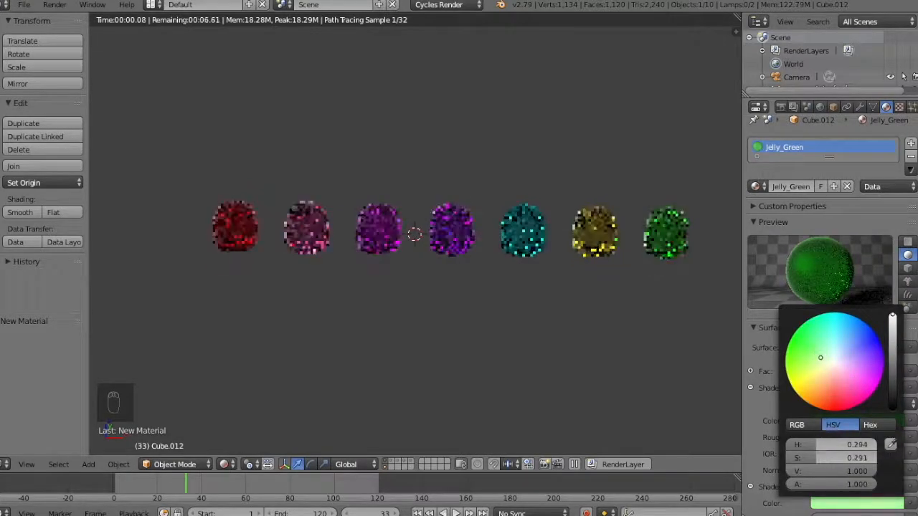
pyautogui.hotkey('shift', 'z')
# Select all seven gumdrops and move the row about 3 units in the negative X direction
pyautogui.keyDown('shift'); pyautogui.rightClick(309, 233); pyautogui.keyUp('shift')
pyautogui.keyDown('shift'); pyautogui.rightClick(240, 230); pyautogui.keyUp('shift')
pyautogui.write('gx-6')
pyautogui.press('BackSpace')
pyautogui.write('-3-')
pyautogui.press('BackSpace')
pyautogui.write('2.5')
pyautogui.press('BackSpace')
pyautogui.press('BackSpace')
pyautogui.press('BackSpace')
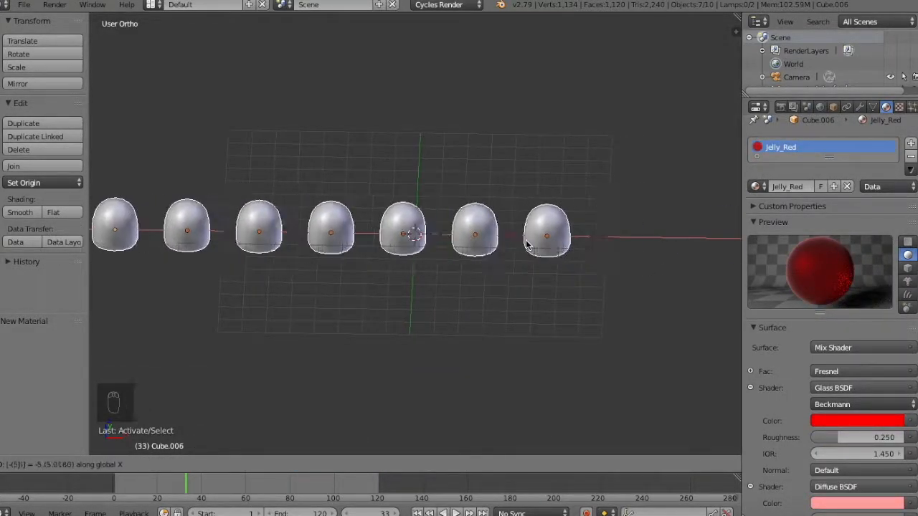
pyautogui.press('KP_1')
pyautogui.click(515, 251)
pyautogui.press('a')
# Duplicate the green gumdrop 3 units along X and give the copy its own material named Jelly_Orange
pyautogui.rightClick(595, 235)
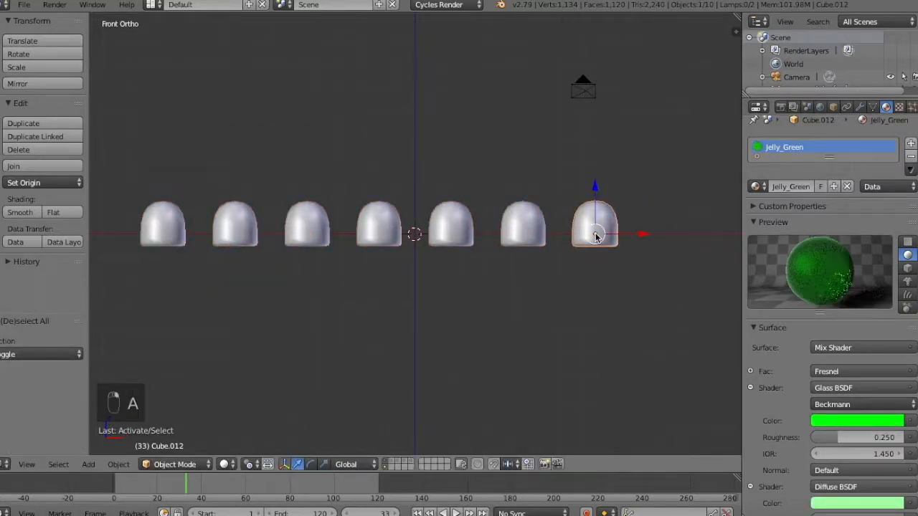
pyautogui.hotkey('shift', 'd')
pyautogui.write('x3')
pyautogui.press('Return')
pyautogui.moveTo(650, 225); pyautogui.dragTo(578, 284, button='middle')
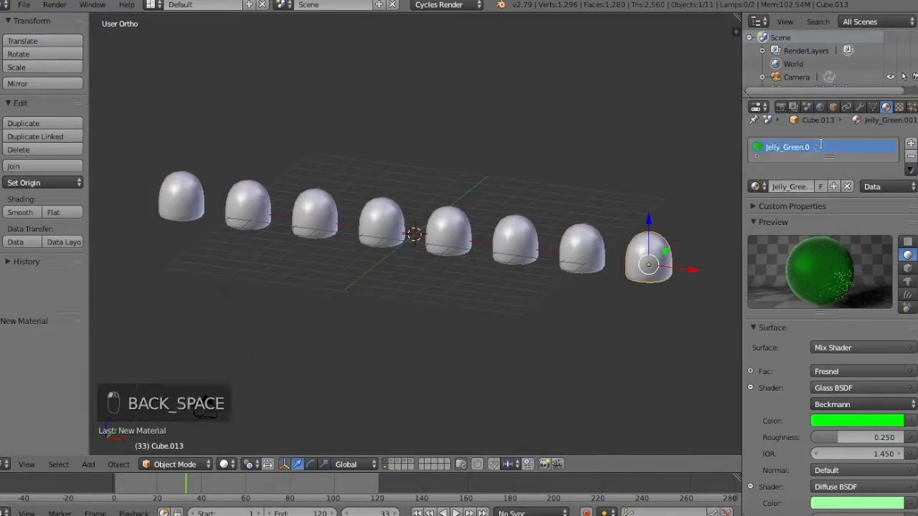
pyautogui.write('range')
pyautogui.press('Return')
# Set the Jelly_Orange glass colour to orange and its diffuse colour to light orange, and check the row in a rendered preview
pyautogui.click(839, 421)
pyautogui.moveTo(830, 295); pyautogui.dragTo(811, 323)
pyautogui.click(839, 504)
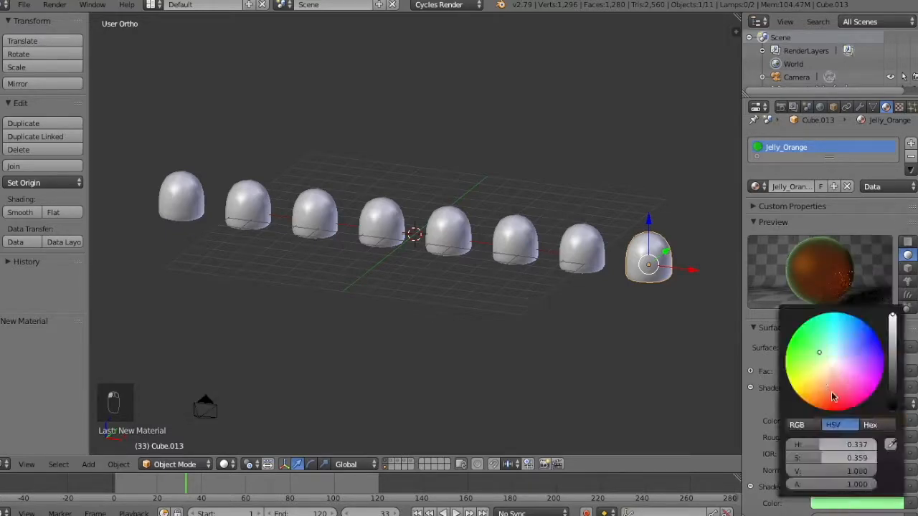
pyautogui.click(825, 382)
pyautogui.hotkey('shift', 'z')
pyautogui.press('KP_1')
pyautogui.moveTo(528, 285); pyautogui.dragTo(492, 344, button='middle')
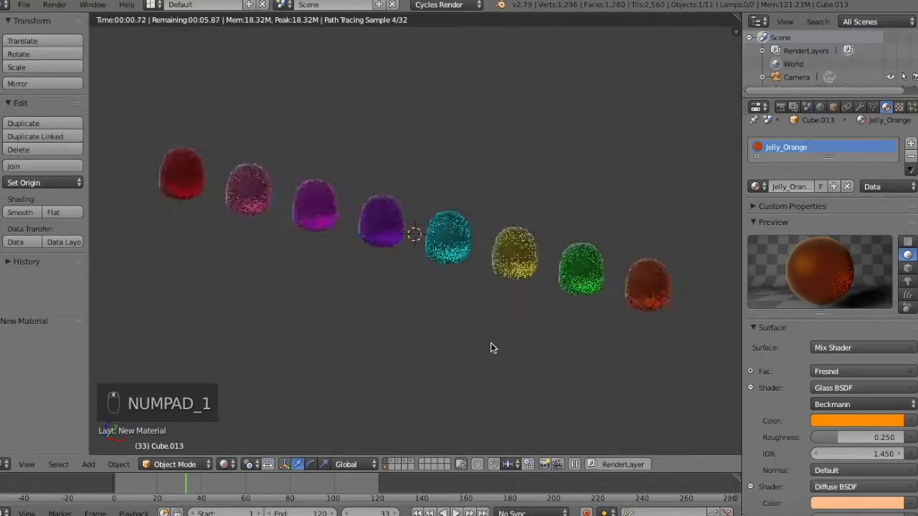
# Select everything with the purple gumdrop active and add the selection to a new group
pyautogui.hotkey('shift', 'z')
pyautogui.press('a')
pyautogui.press('a')
pyautogui.press('a')
pyautogui.rightClick(410, 233)
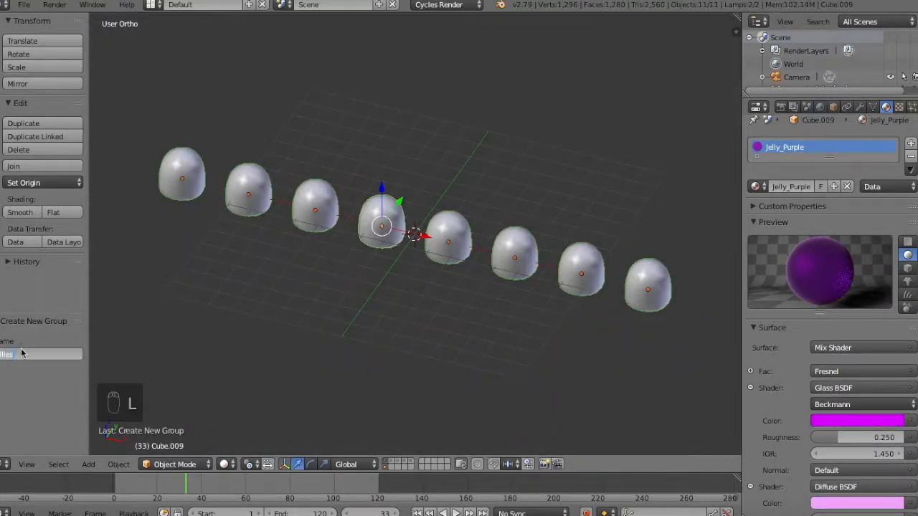
pyautogui.press('KP_Subtract')
pyautogui.press('KP_Subtract')
pyautogui.press('KP_Subtract')
pyautogui.press('KP_Subtract')
pyautogui.press('KP_Subtract')
pyautogui.press('KP_Subtract')
pyautogui.press('KP_Subtract')
pyautogui.press('KP_Subtract')
pyautogui.press('KP_Subtract')
pyautogui.press('KP_Subtract')
pyautogui.press('KP_Subtract')
pyautogui.press('KP_Subtract')
pyautogui.press('KP_Subtract')
pyautogui.press('KP_Add')
pyautogui.press('KP_Add')
pyautogui.press('KP_Add')
pyautogui.press('KP_Add')
pyautogui.press('KP_Add')
pyautogui.press('KP_Add')
pyautogui.press('KP_Add')
pyautogui.press('KP_Add')
pyautogui.press('KP_Add')
pyautogui.press('KP_Add')
pyautogui.press('KP_Add')
pyautogui.press('KP_Add')
pyautogui.press('KP_Add')
pyautogui.click(388, 465)
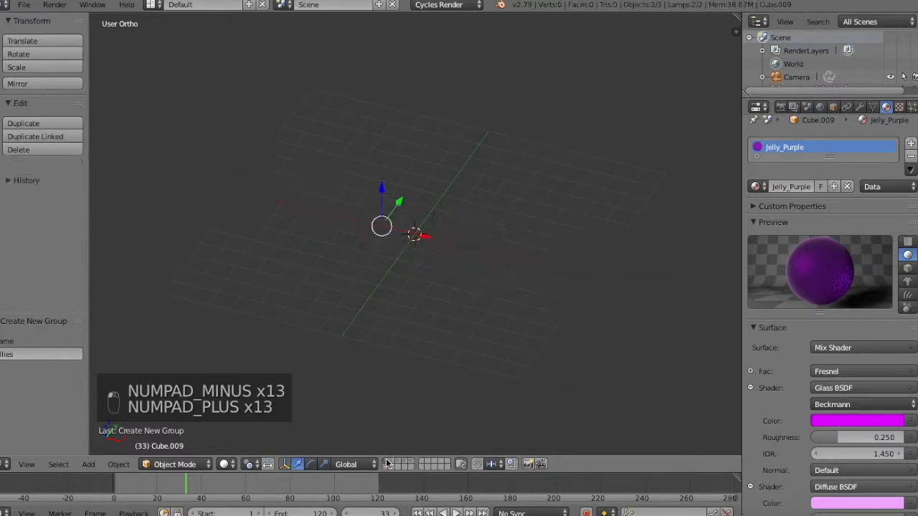
pyautogui.press('super+z')
pyautogui.press('super+z')
pyautogui.press('super+z')
pyautogui.press('super+z')
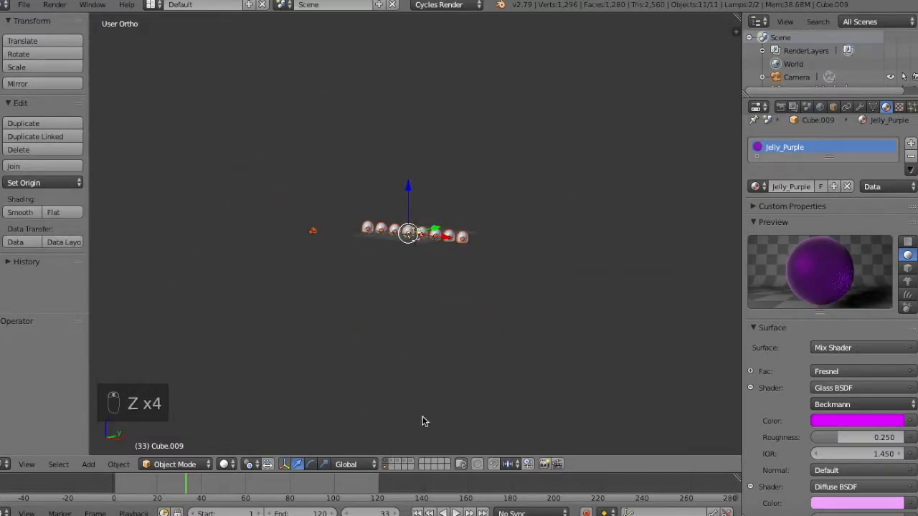
# Select the ground plane on the landscape layer and add a second particle system named Jellies
pyautogui.click(388, 464)
pyautogui.rightClick(487, 260)
pyautogui.click(860, 107)
pyautogui.click(877, 107)
pyautogui.click(912, 107)
pyautogui.click(911, 151)
pyautogui.doubleClick(829, 169)
pyautogui.press('BackSpace')
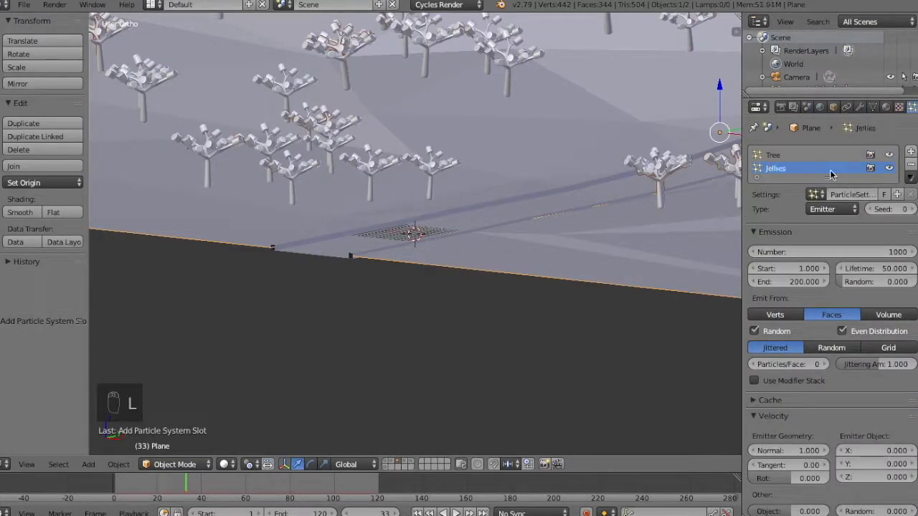
# Make the Jellies system a Hair type and render its particles as the Jellies group
pyautogui.click(832, 209)
pyautogui.click(830, 167)
pyautogui.scroll(-9, 816, 268)
pyautogui.click(819, 303)
pyautogui.click(788, 257)
pyautogui.scroll(4, 791, 248)
pyautogui.click(892, 232)
pyautogui.click(852, 251)
pyautogui.click(825, 265)
pyautogui.press('Return')
# Change the pivot point used for rotating the row of gumdrops
pyautogui.press('KP_1')
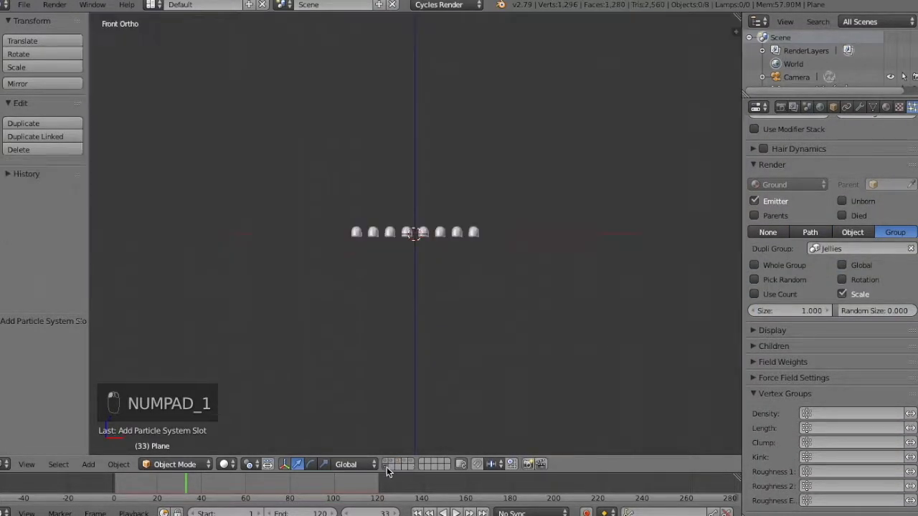
pyautogui.hotkey('shift', 's')
pyautogui.press('e')
pyautogui.press('r')
pyautogui.press('KP_Subtract')
pyautogui.press('KP_Subtract')
pyautogui.press('KP_Subtract')
pyautogui.press('KP_Subtract')
pyautogui.press('KP_Subtract')
pyautogui.press('KP_Subtract')
pyautogui.press('KP_Subtract')
pyautogui.press('KP_Subtract')
pyautogui.press('KP_Subtract')
pyautogui.press('KP_Subtract')
pyautogui.press('KP_Subtract')
pyautogui.press('KP_Subtract')
pyautogui.press('BackSpace')
pyautogui.press('KP_Add')
pyautogui.press('KP_Add')
pyautogui.press('KP_Add')
pyautogui.press('KP_Add')
pyautogui.press('KP_Add')
pyautogui.press('KP_Add')
pyautogui.press('KP_Add')
pyautogui.press('KP_Add')
pyautogui.press('KP_Add')
pyautogui.press('KP_Add')
pyautogui.press('KP_Add')
pyautogui.press('KP_Add')
pyautogui.press('KP_Add')
pyautogui.press('KP_Add')
pyautogui.press('KP_Add')
pyautogui.click(249, 465)
pyautogui.click(275, 404)
pyautogui.press('a')
pyautogui.press('a')
pyautogui.press('a')
pyautogui.press('a')
pyautogui.press('a')
pyautogui.press('a')
pyautogui.press('a')
pyautogui.press('a')
pyautogui.press('a')
pyautogui.press('a')
pyautogui.press('a')
pyautogui.press('a')
pyautogui.press('a')
pyautogui.press('a')
pyautogui.press('a')
pyautogui.press('a')
pyautogui.press('a')
pyautogui.press('a')
pyautogui.press('r')
pyautogui.rightClick(479, 315)
pyautogui.press('`')
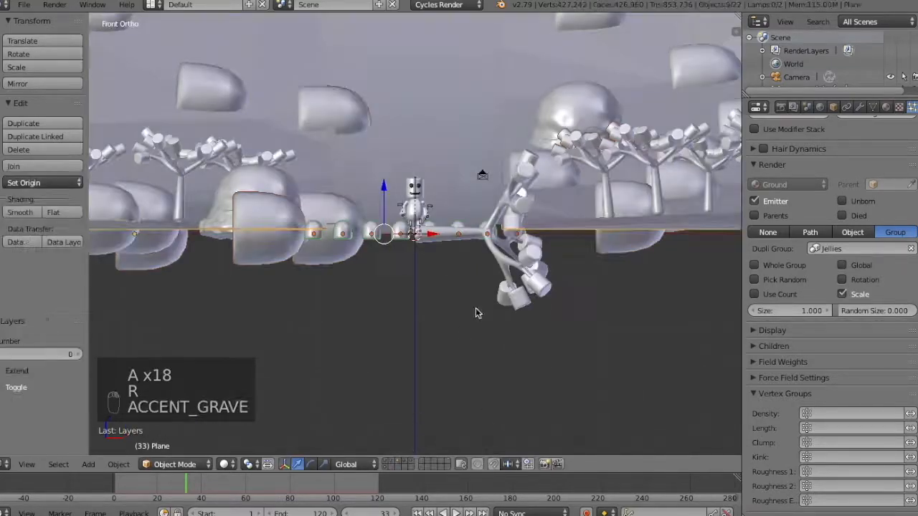
# Isolate the gumdrop layer, select all the gumdrops and rotate the row 90 degrees clockwise as seen from the front
pyautogui.press('a')
pyautogui.press('a')
pyautogui.press('a')
pyautogui.press('a')
pyautogui.press('a')
pyautogui.click(404, 462)
pyautogui.press('a')
pyautogui.press('r')
pyautogui.click(439, 322)
pyautogui.press('a')
pyautogui.moveTo(479, 308); pyautogui.dragTo(438, 326, button='middle')
# Enable rotation for the Jellies particles on the landscape and set their size to 0.1
pyautogui.click(398, 462)
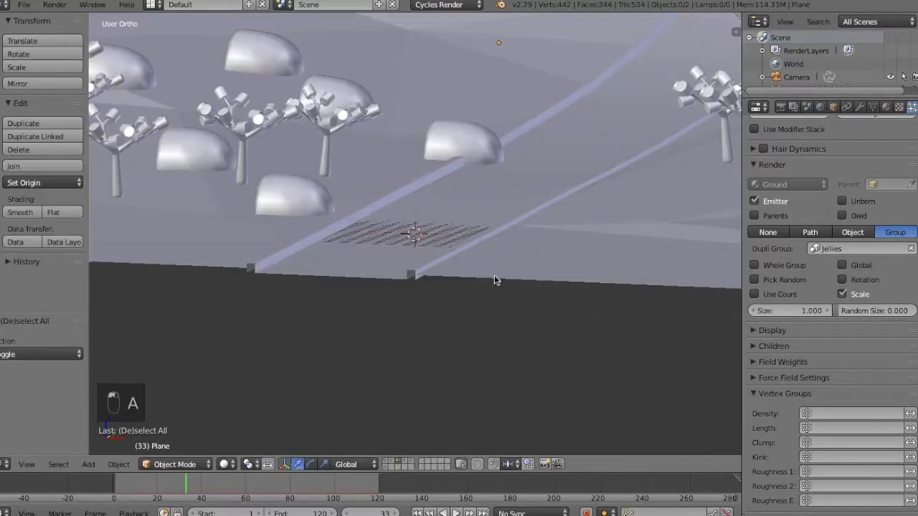
pyautogui.click(843, 280)
pyautogui.press('a')
pyautogui.press('KP_Subtract')
pyautogui.press('KP_Subtract')
pyautogui.press('KP_Subtract')
pyautogui.press('KP_1')
pyautogui.press('KP_Subtract')
pyautogui.click(808, 311)
pyautogui.write('0.1')
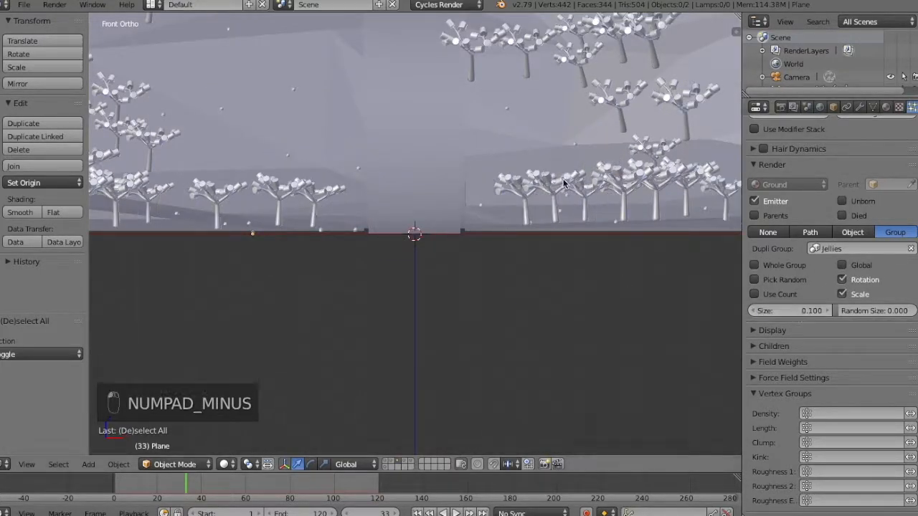
pyautogui.press('KP_0')
pyautogui.click(403, 465)
pyautogui.press('KP_1')
pyautogui.press('a')
pyautogui.press('a')
pyautogui.press('KP_Add')
pyautogui.press('KP_Add')
pyautogui.press('KP_Add')
pyautogui.press('KP_Add')
pyautogui.press('KP_Add')
pyautogui.press('KP_Add')
pyautogui.press('KP_Add')
pyautogui.press('KP_Add')
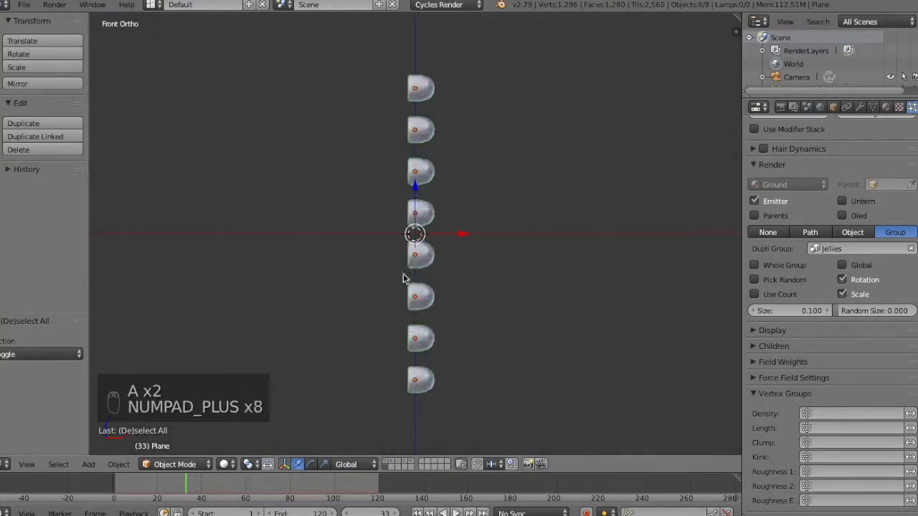
pyautogui.press('g')
pyautogui.press('g')
pyautogui.rightClick(419, 393)
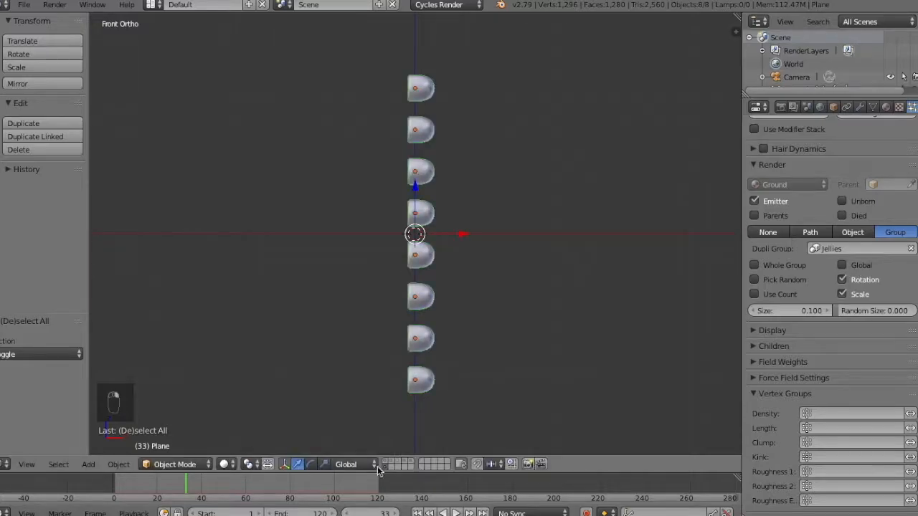
# Show the landscape layer together with the camera and lamp layer, and check the camera view in a rendered preview
pyautogui.click(385, 462)
pyautogui.rightClick(446, 257)
pyautogui.press('KP_0')
pyautogui.hotkey('shift', 'z')
pyautogui.keyDown('shift'); pyautogui.click(392, 462); pyautogui.keyUp('shift')
pyautogui.hotkey('shift', 'z')
pyautogui.hotkey('shift', 'z')
pyautogui.hotkey('shift', 'z')
# Select the ground plane and set the Jellies particle number to 5000
pyautogui.rightClick(378, 352)
pyautogui.scroll(7, 776, 286)
pyautogui.click(777, 265)
pyautogui.press('KP_1')
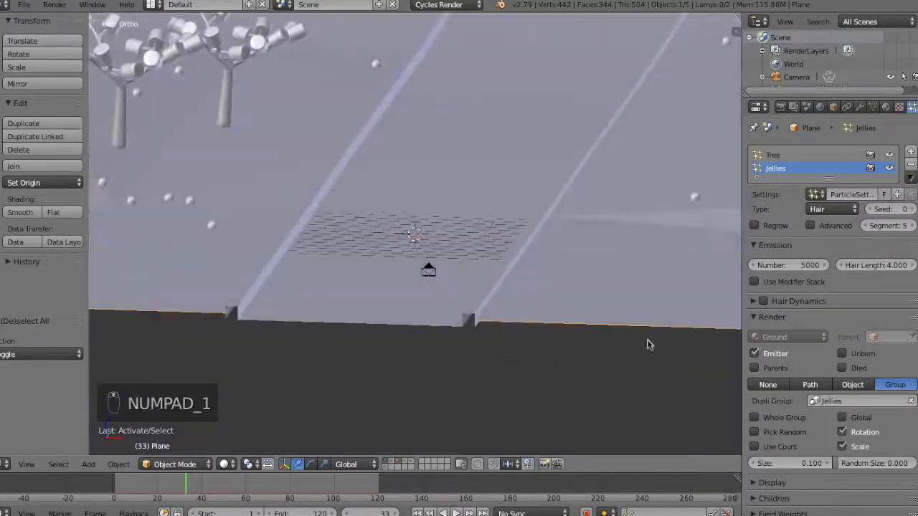
# Move the Jellies particle system modifier above the Decimate modifier on the ground plane and look through the camera
pyautogui.press('KP_Subtract')
pyautogui.press('KP_Subtract')
pyautogui.press('KP_Subtract')
pyautogui.press('KP_Subtract')
pyautogui.press('KP_Subtract')
pyautogui.press('KP_Subtract')
pyautogui.press('KP_Subtract')
pyautogui.press('KP_Subtract')
pyautogui.click(861, 107)
pyautogui.click(883, 362)
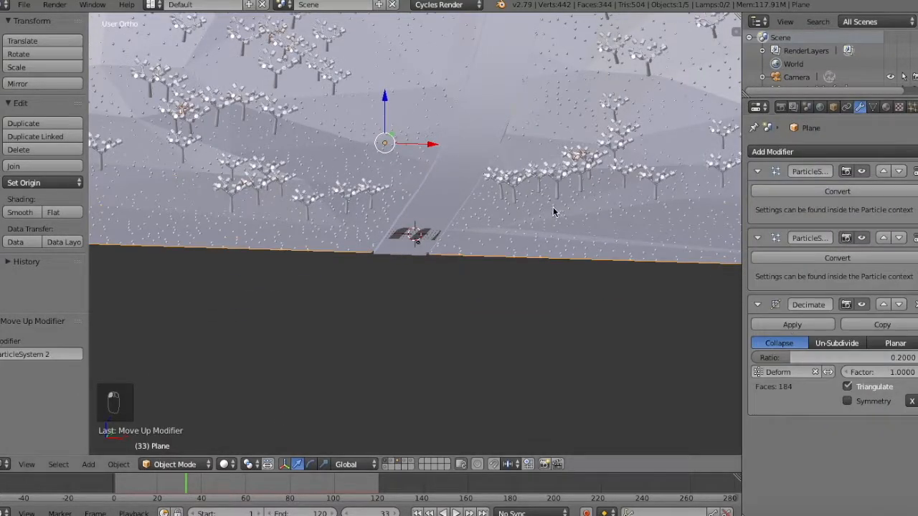
pyautogui.press('KP_Add')
pyautogui.click(912, 107)
pyautogui.press('KP_0')
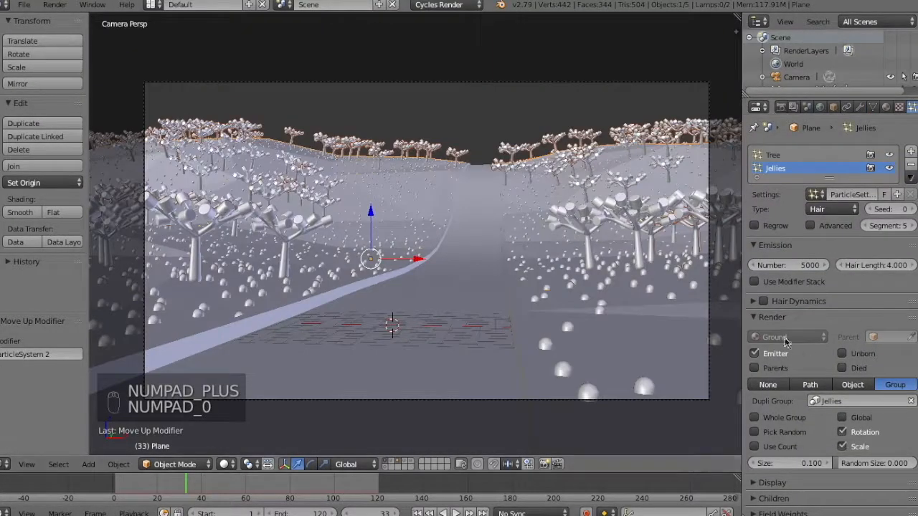
# Set the Jellies particles' random size to 0.5 and their number to 1000, checking the camera view in a rendered preview
pyautogui.scroll(-7, 869, 426)
pyautogui.press('BackSpace')
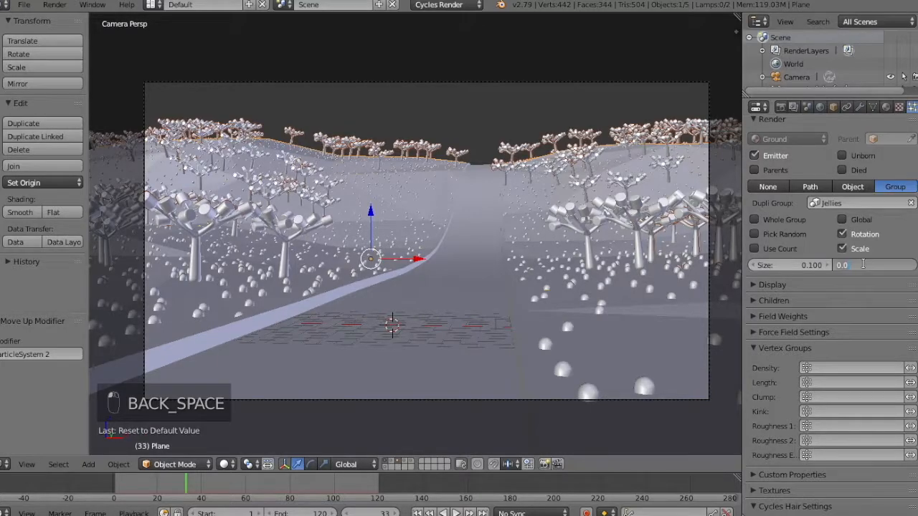
pyautogui.scroll(7, 857, 259)
pyautogui.hotkey('shift', 'z')
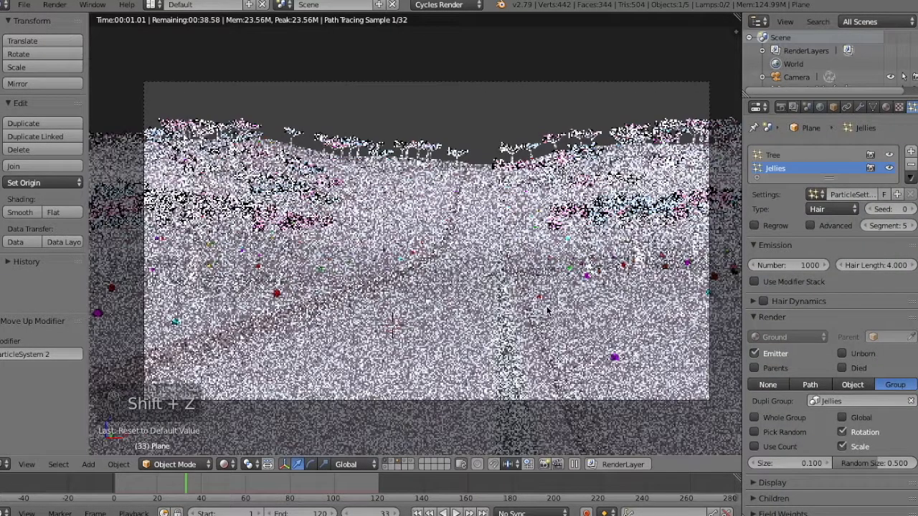
pyautogui.hotkey('shift', 'z')
pyautogui.hotkey('shift', 'z')
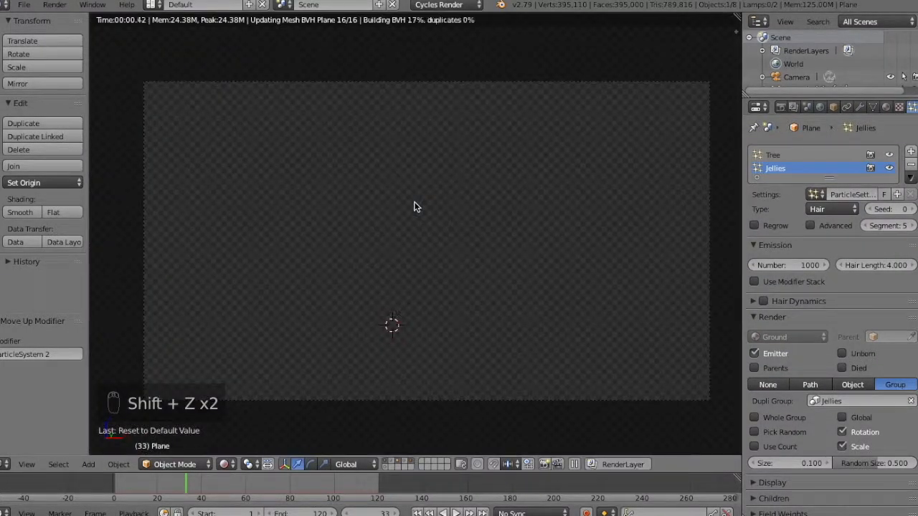
pyautogui.hotkey('shift', 'z')
# Switch to an empty layer and add a cube at the world origin
pyautogui.click(392, 468)
pyautogui.hotkey('shift', 'a')
pyautogui.press('KP_1')
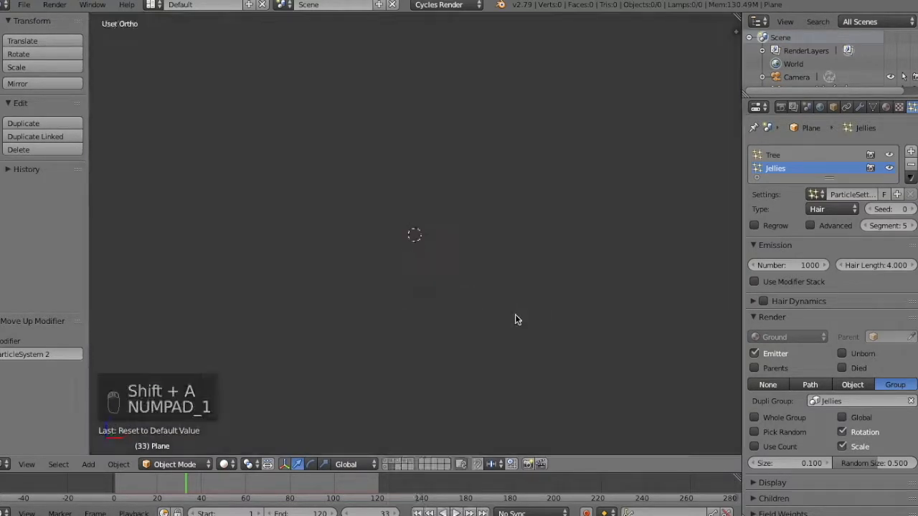
pyautogui.press('KP_Add')
pyautogui.press('KP_Add')
pyautogui.press('KP_Add')
pyautogui.press('KP_Add')
pyautogui.press('KP_Add')
pyautogui.press('KP_Add')
pyautogui.press('KP_Add')
pyautogui.press('KP_Add')
pyautogui.press('KP_Add')
pyautogui.press('KP_Add')
pyautogui.press('KP_Add')
pyautogui.hotkey('shift', 's')
pyautogui.click(542, 280)
pyautogui.moveTo(567, 247); pyautogui.dragTo(551, 274, button='middle')
pyautogui.hotkey('shift', 'a')
pyautogui.click(587, 287)
# Add a Subdivision Surface modifier to the cube with 2 viewport subdivisions
pyautogui.click(860, 107)
pyautogui.click(806, 152)
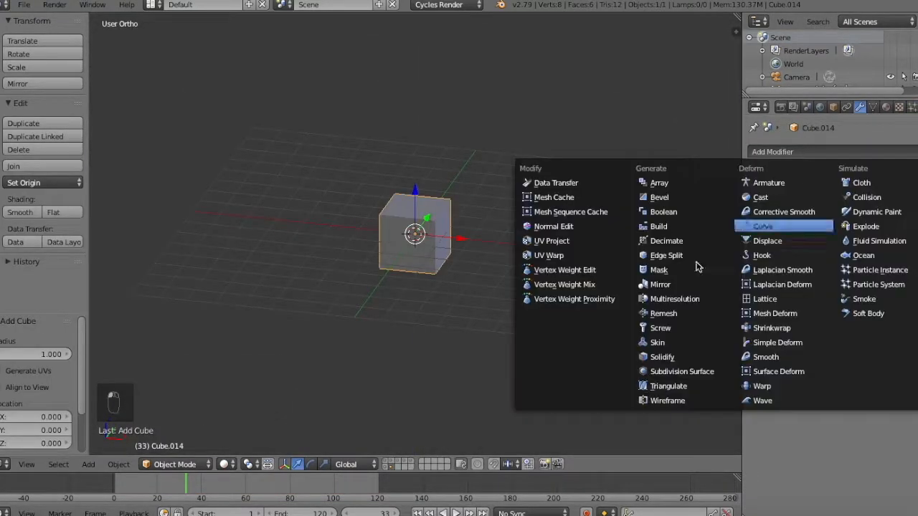
pyautogui.click(681, 371)
pyautogui.click(829, 238)
# Cut horizontal edge loops around the cube near its top and bottom edges
pyautogui.press('Tab')
pyautogui.press('a')
pyautogui.press('a')
pyautogui.hotkey('ctrl', 'r')
pyautogui.click(466, 413)
# Raise the cube's mesh so its base rests at origin height and scale it by 3 in X and Y only
pyautogui.press('z')
pyautogui.press('KP_1')
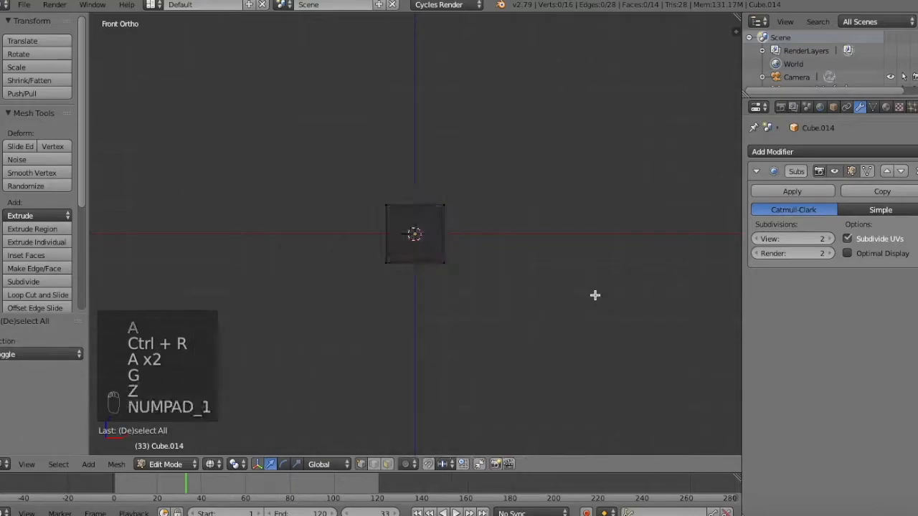
pyautogui.press('g')
pyautogui.press('z')
pyautogui.press('b')
pyautogui.press('s')
pyautogui.hotkey('shift', 'z')
pyautogui.press('3')
pyautogui.press('Return')
pyautogui.press('z')
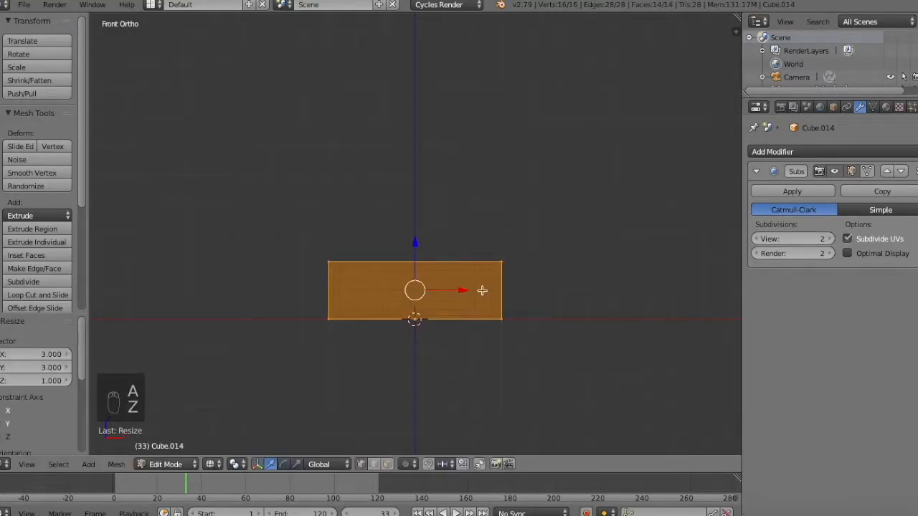
# Duplicate the bottom tier, raise the copy 2 units and scale it by 0.9 in X and Y
pyautogui.press('a')
pyautogui.press('a')
pyautogui.press('a')
pyautogui.hotkey('shift', 'd')
pyautogui.press('z')
pyautogui.press('2')
pyautogui.press('Return')
pyautogui.press('s')
pyautogui.hotkey('shift', 'z')
pyautogui.press('.')
pyautogui.press('9')
pyautogui.press('Return')
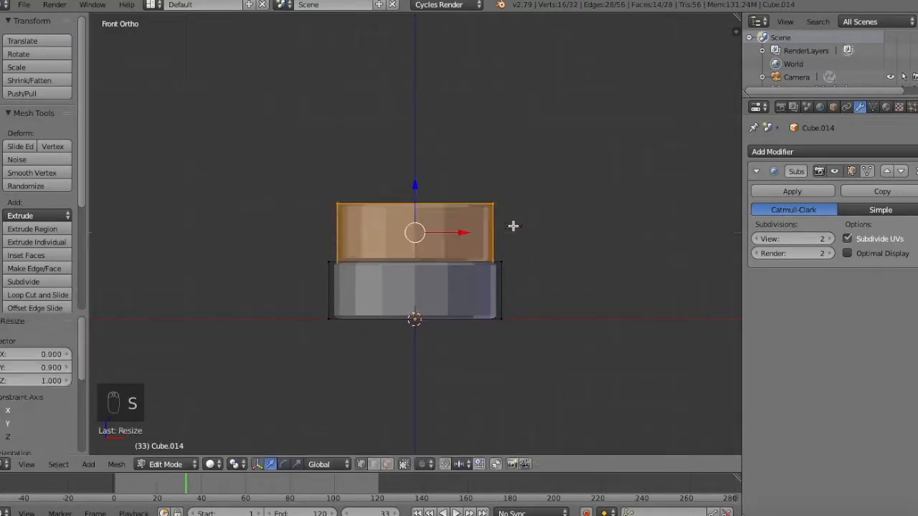
# Duplicate the second tier, raise the copy 2 units as a third tier and scale it by 0.9 in X and Y
pyautogui.hotkey('shift', 'd')
pyautogui.rightClick(535, 193)
pyautogui.press('z')
pyautogui.press('z')
pyautogui.press('g')
pyautogui.press('z')
pyautogui.press('1')
pyautogui.press('Return')
pyautogui.press('g')
pyautogui.press('z')
pyautogui.press('1')
pyautogui.press('Return')
pyautogui.press('s')
pyautogui.hotkey('shift', 'z')
pyautogui.press('.')
pyautogui.press('9')
pyautogui.press('Return')
pyautogui.press('a')
pyautogui.press('z')
pyautogui.press('z')
pyautogui.press('z')
# Shade the three-tier cake smooth and give it a new material named Cake
pyautogui.press('Tab')
pyautogui.moveTo(518, 186)
pyautogui.mouseDown(button='middle')
pyautogui.moveTo(463, 240)
pyautogui.moveTo(539, 165)
pyautogui.moveTo(582, 270)
pyautogui.moveTo(546, 336)
pyautogui.mouseUp(button='middle')
pyautogui.click(22, 213)
pyautogui.press('KP_1')
pyautogui.press('Tab')
pyautogui.keyDown('shift'); pyautogui.moveTo(547, 336); pyautogui.dragTo(548, 310, button='middle'); pyautogui.keyUp('shift')
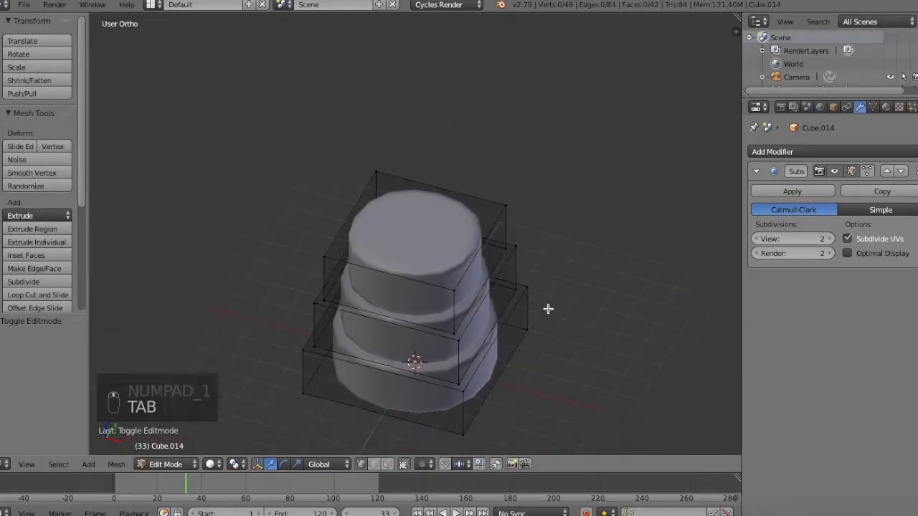
pyautogui.click(886, 106)
pyautogui.press('Tab')
pyautogui.press('Tab')
pyautogui.press('KP_1')
pyautogui.click(756, 203)
pyautogui.click(813, 203)
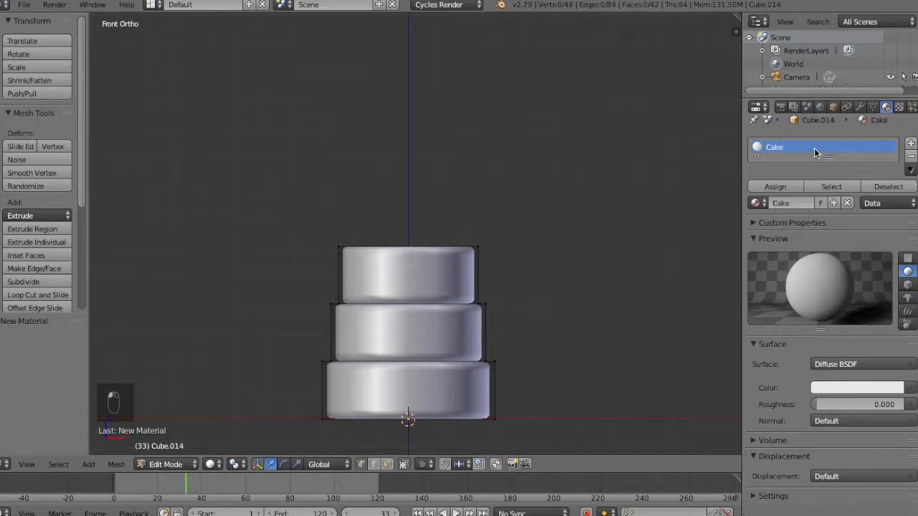
# Make the Cake material a Principled BSDF with an orange base colour and specular and roughness at 0
pyautogui.click(857, 388)
pyautogui.click(826, 261)
pyautogui.click(856, 364)
pyautogui.click(792, 247)
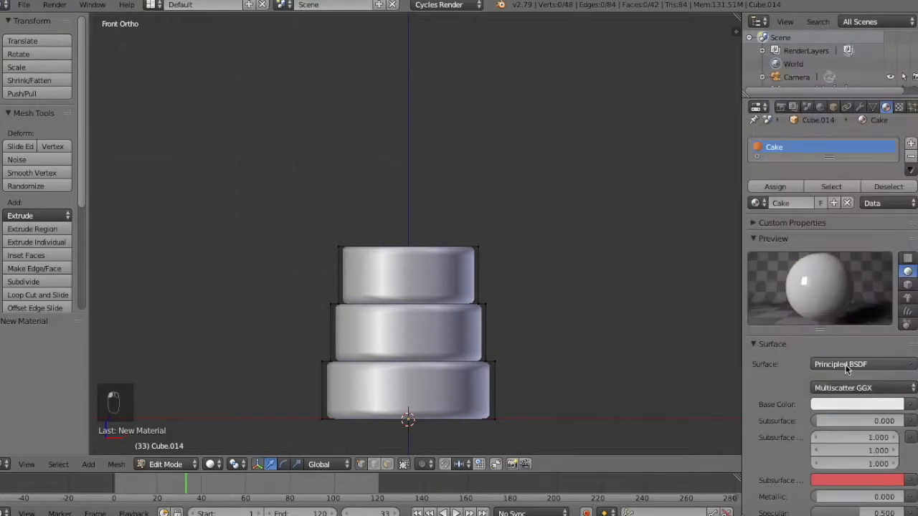
pyautogui.click(853, 404)
pyautogui.click(813, 306)
pyautogui.scroll(-4, 864, 462)
pyautogui.scroll(-3, 868, 491)
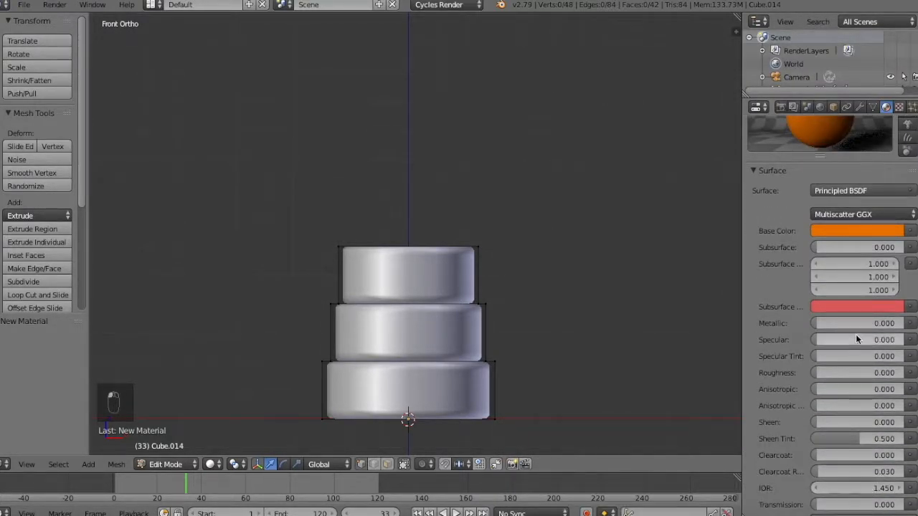
# Set the Cake material's subsurface to 0.5 with a dark brown subsurface colour, and change the base colour to burnt orange
pyautogui.scroll(5, 855, 340)
pyautogui.click(857, 432)
pyautogui.click(807, 321)
pyautogui.doubleClick(870, 374)
pyautogui.click(888, 432)
pyautogui.moveTo(892, 280); pyautogui.dragTo(892, 309)
pyautogui.click(839, 356)
pyautogui.click(824, 240)
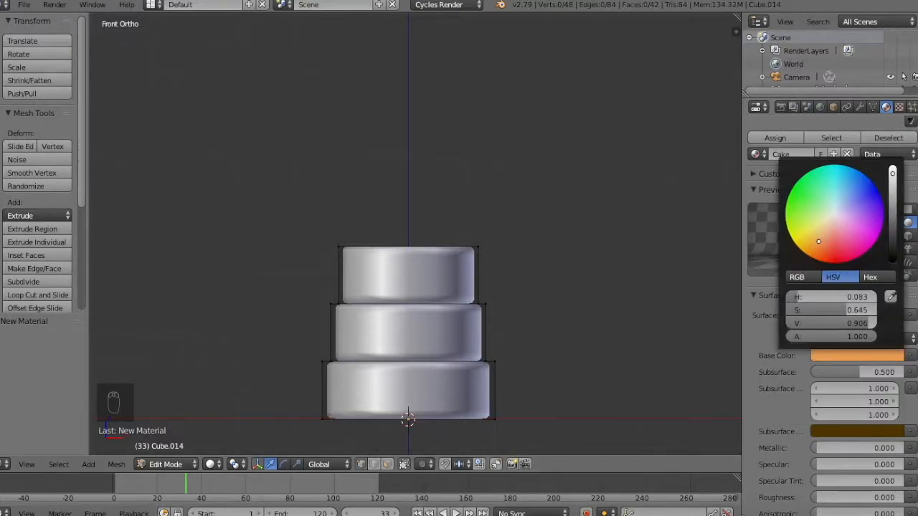
pyautogui.click(894, 170)
# Set all three subsurface radius values of the Cake material to 5 while inspecting the cake in a rendered preview
pyautogui.hotkey('shift', 'z')
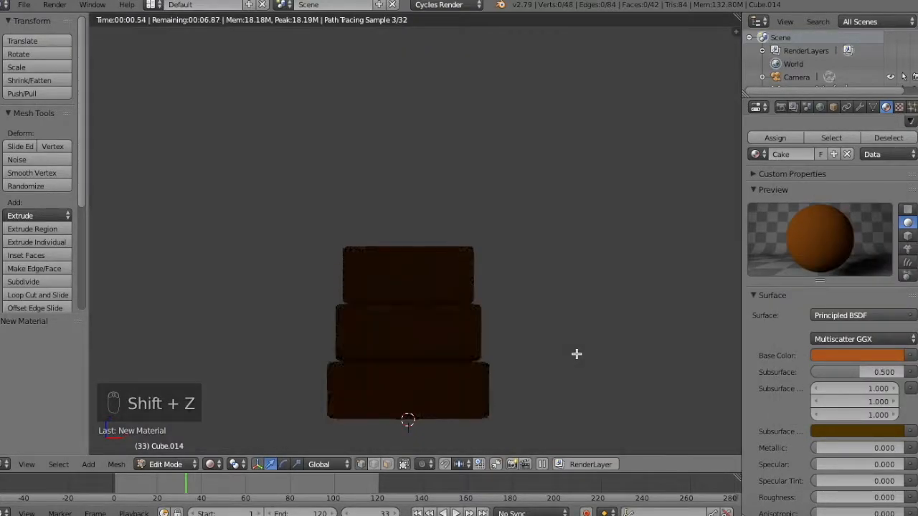
pyautogui.hotkey('shift', 'z')
pyautogui.press('Tab')
pyautogui.hotkey('shift', 'z')
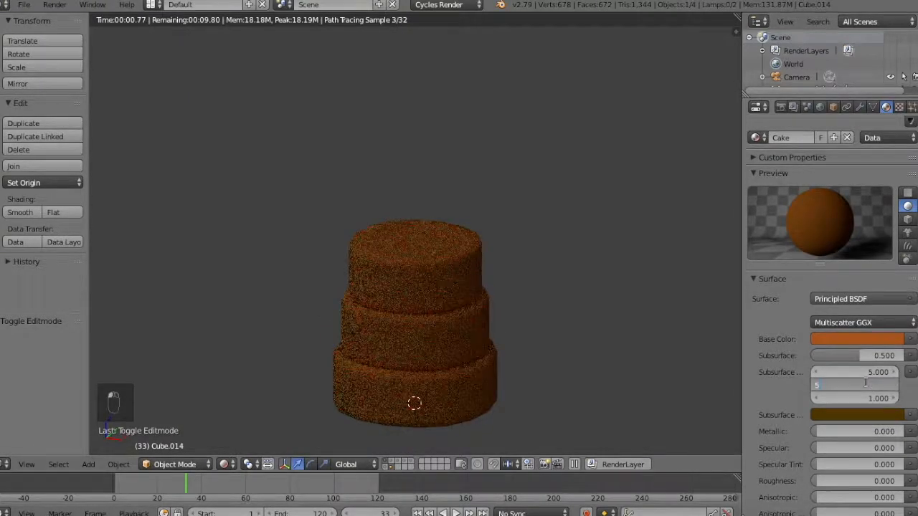
pyautogui.press('KP_Add')
pyautogui.press('KP_Add')
pyautogui.press('KP_Add')
pyautogui.press('KP_Add')
pyautogui.press('KP_Add')
pyautogui.press('KP_Add')
pyautogui.press('KP_Add')
pyautogui.press('KP_Add')
pyautogui.press('KP_Subtract')
pyautogui.press('KP_Subtract')
pyautogui.press('KP_Subtract')
pyautogui.press('KP_Subtract')
pyautogui.press('KP_Subtract')
pyautogui.press('KP_Subtract')
pyautogui.press('KP_Subtract')
pyautogui.press('KP_Subtract')
pyautogui.press('KP_Subtract')
pyautogui.press('KP_Subtract')
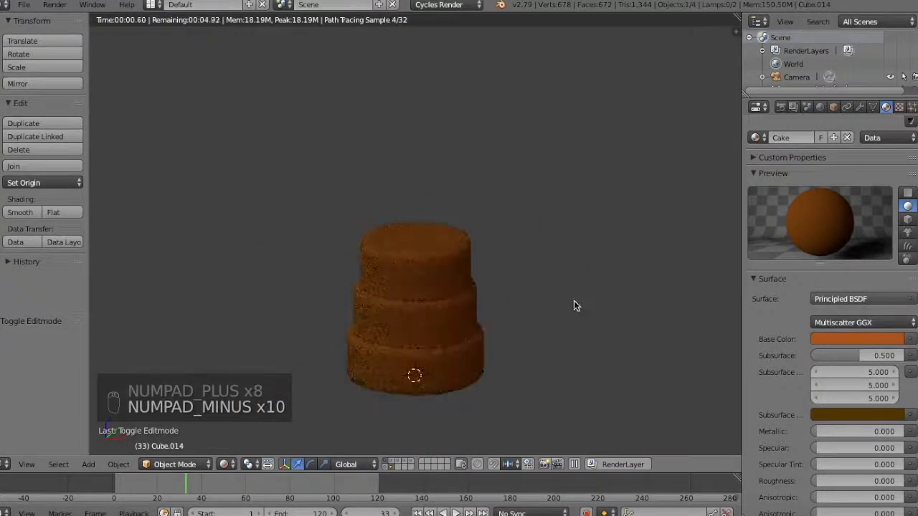
# Mute the Cake material's subsurface colour to a greyer dark brown and return to solid shading in front view
pyautogui.click(857, 339)
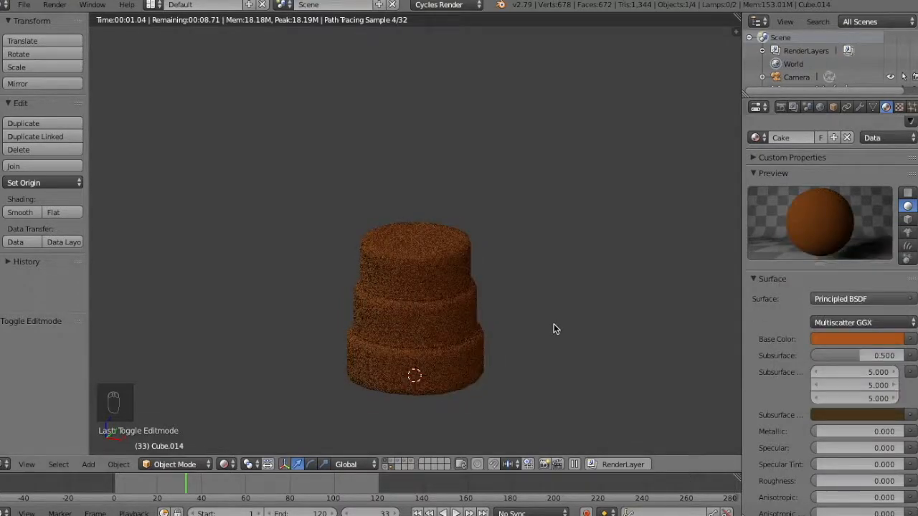
pyautogui.press('KP_1')
pyautogui.hotkey('shift', 'z')
# Raise the cake's subdivision level, apply the Subdivision Surface modifier and open the dense mesh for editing from the front
pyautogui.press('Tab')
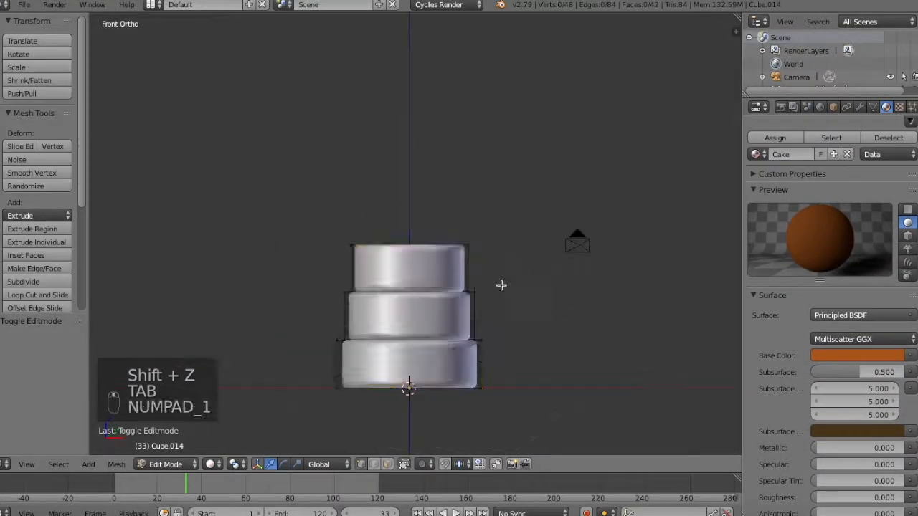
pyautogui.press('a')
pyautogui.press('a')
pyautogui.press('a')
pyautogui.press('Tab')
pyautogui.click(860, 107)
pyautogui.press('Tab')
pyautogui.press('Tab')
pyautogui.press('Tab')
pyautogui.click(791, 192)
pyautogui.press('KP_1')
pyautogui.press('Tab')
pyautogui.press('KP_Add')
pyautogui.press('KP_Add')
pyautogui.press('KP_Add')
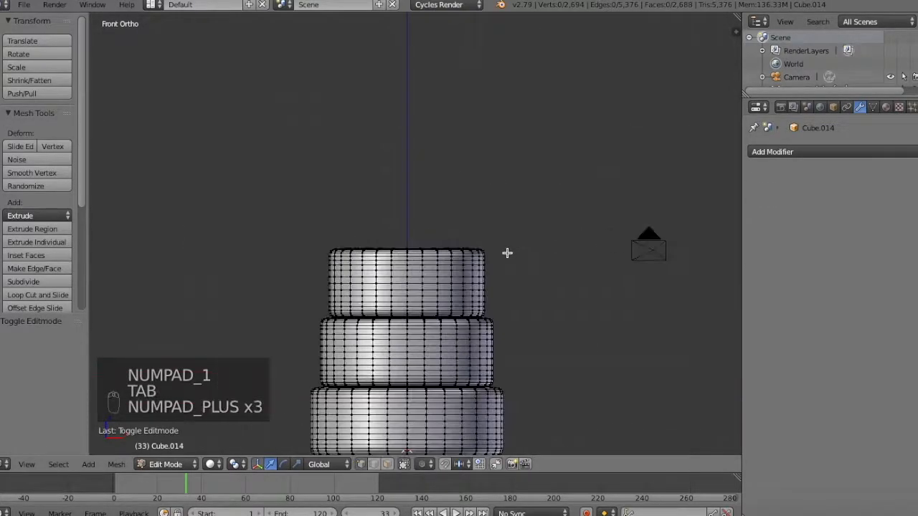
# Duplicate the whole cake mesh in place, separate the copy into its own object and open that object for editing
pyautogui.press('a')
pyautogui.press('a')
pyautogui.press('a')
pyautogui.press('a')
pyautogui.hotkey('shift', 'd')
pyautogui.rightClick(488, 235)
pyautogui.press('p')
pyautogui.click(473, 240)
pyautogui.press('Tab')
pyautogui.rightClick(456, 245)
pyautogui.press('Tab')
# Select the linked geometry of the middle and bottom tiers in the copy and hide it, leaving the top tier editable
pyautogui.press('z')
pyautogui.press('z')
pyautogui.press('z')
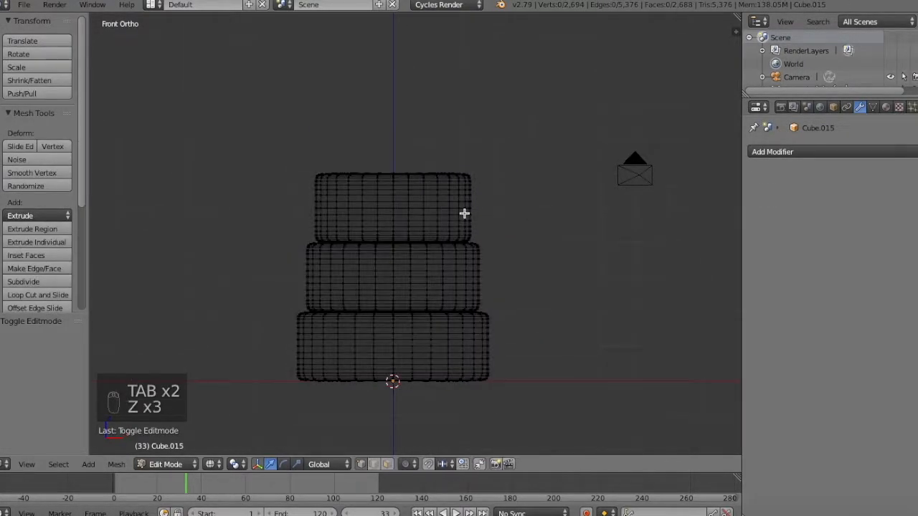
pyautogui.moveTo(559, 281); pyautogui.dragTo(276, 358)
pyautogui.hotkey('ctrl', 'l')
pyautogui.press('h')
pyautogui.press('z')
pyautogui.press('Tab')
pyautogui.press('Tab')
# Delete the vertices along the lower part of the copied top tier, selecting through the mesh in wireframe
pyautogui.press('KP_Add')
pyautogui.press('KP_Add')
pyautogui.press('KP_Add')
pyautogui.press('KP_Add')
pyautogui.keyDown('shift'); pyautogui.moveTo(510, 234); pyautogui.dragTo(573, 260, button='middle'); pyautogui.keyUp('shift')
pyautogui.press('z')
pyautogui.press('b')
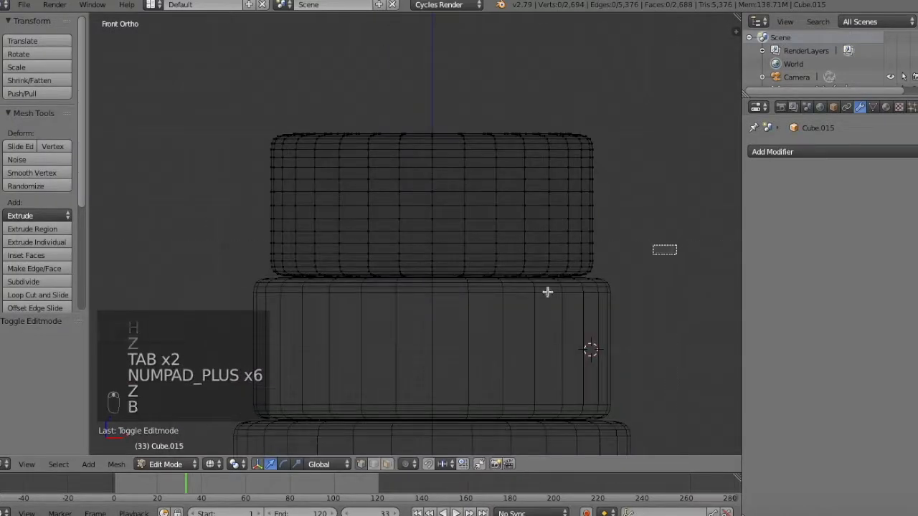
pyautogui.moveTo(672, 246); pyautogui.dragTo(247, 290)
pyautogui.press('x')
pyautogui.press('z')
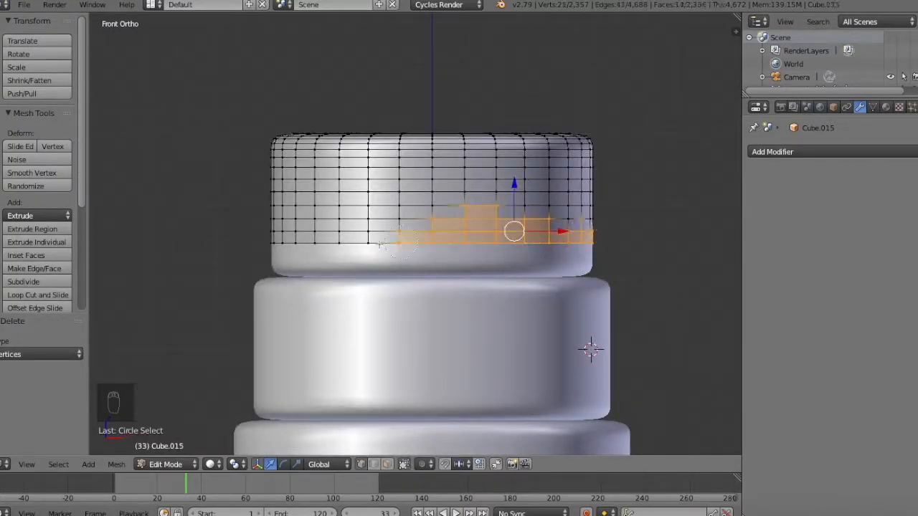
# Circle-select an uneven band of vertices all around the copied top tier's lower edge and try deleting them
pyautogui.moveTo(255, 242); pyautogui.dragTo(289, 196, button='middle')
pyautogui.press('c')
pyautogui.moveTo(232, 245); pyautogui.dragTo(401, 253, button='middle')
pyautogui.press('c')
pyautogui.moveTo(474, 253); pyautogui.dragTo(327, 252)
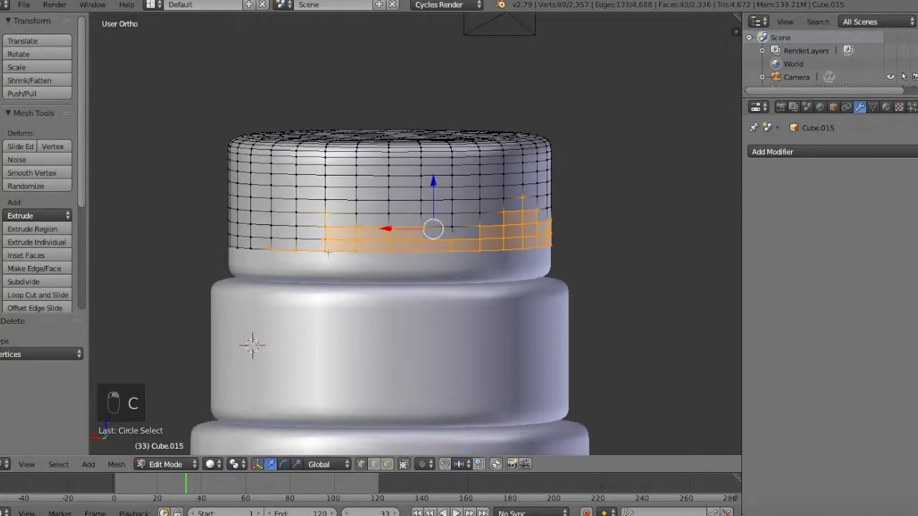
pyautogui.moveTo(497, 178); pyautogui.dragTo(546, 264, button='middle')
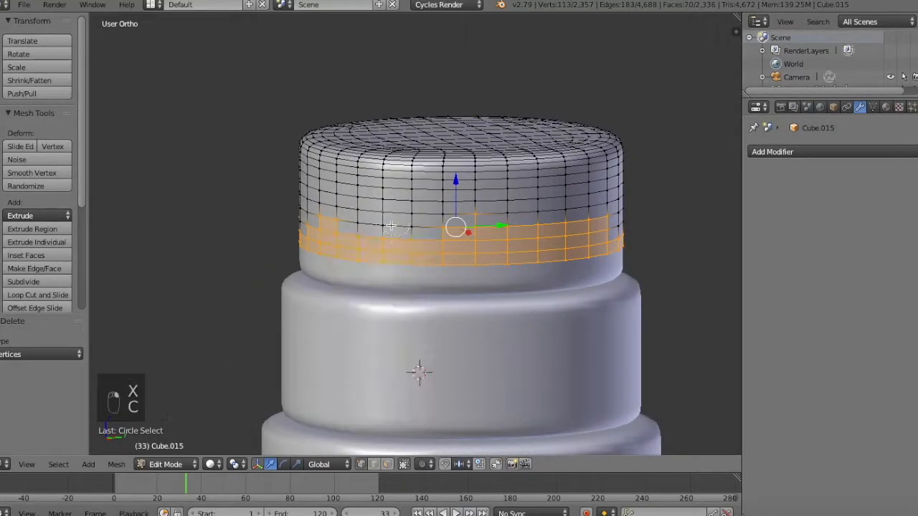
pyautogui.press('x')
pyautogui.click(567, 222)
# Undo the deletion, shrink the uneven band selection and delete its vertices to leave a ragged icing edge
pyautogui.moveTo(638, 254); pyautogui.dragTo(369, 244, button='middle')
pyautogui.press('super+z')
pyautogui.press('super+z')
pyautogui.press('super+z')
pyautogui.press('super+z')
pyautogui.press('ctrl+KP_Subtract')
pyautogui.press('x')
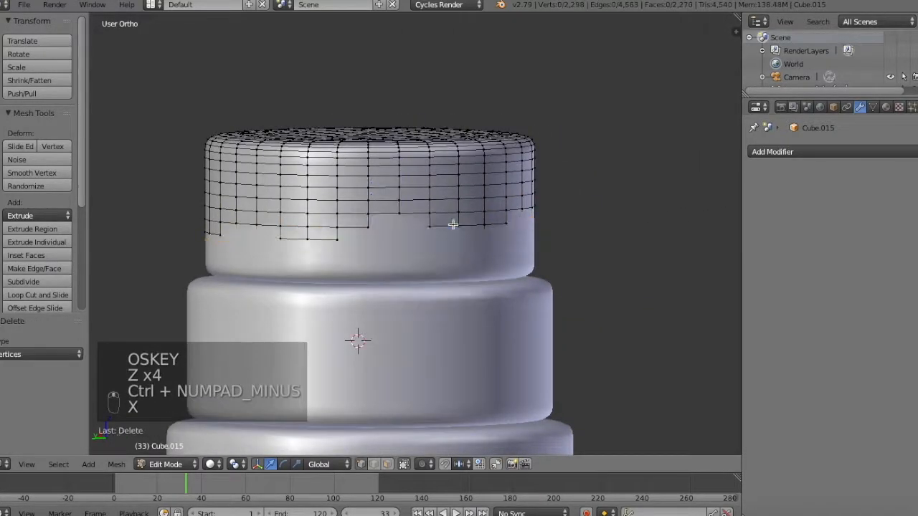
# Try deleting a small group of edge vertices from the top tier's icing in front view and undo it
pyautogui.press('KP_1')
pyautogui.press('c')
pyautogui.press('a')
pyautogui.press('x')
pyautogui.click(673, 228)
pyautogui.press('z')
pyautogui.press('z')
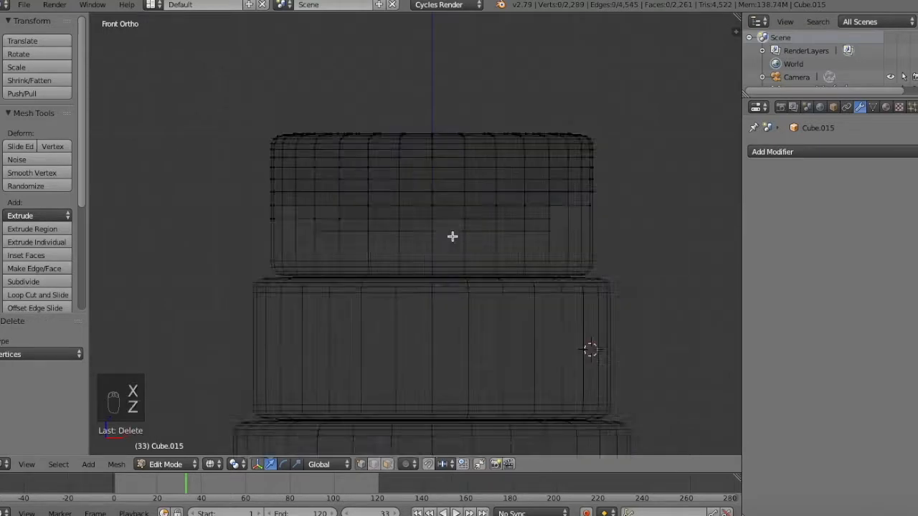
pyautogui.press('super+z')
pyautogui.press('super+z')
pyautogui.press('super+z')
# Try trimming a different few vertices from the top tier's ragged icing edge and undo the change
pyautogui.press('a')
pyautogui.press('a')
pyautogui.press('c')
pyautogui.press('a')
pyautogui.moveTo(562, 246)
pyautogui.mouseDown(button='middle')
pyautogui.moveTo(476, 247)
pyautogui.moveTo(537, 218)
pyautogui.mouseUp(button='middle')
pyautogui.press('x')
pyautogui.click(515, 239)
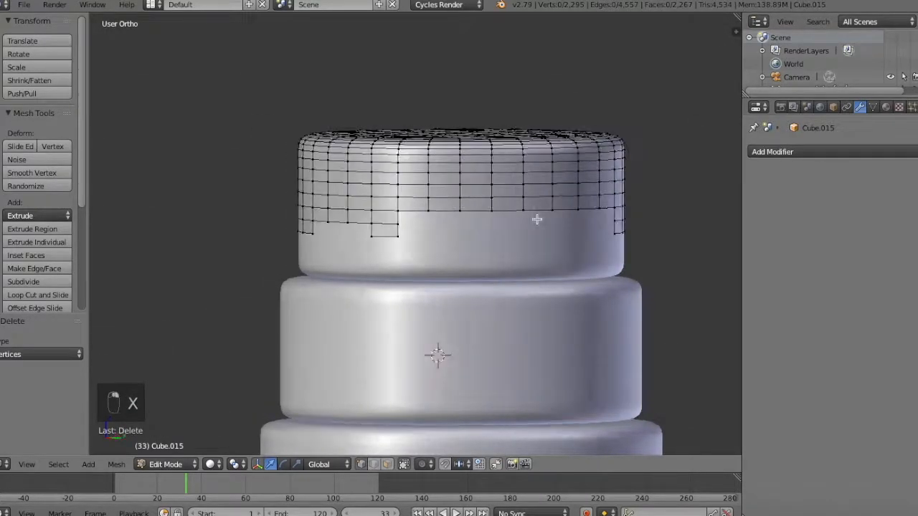
pyautogui.press('a')
pyautogui.moveTo(598, 208); pyautogui.dragTo(595, 260, button='middle')
pyautogui.press('super+z')
pyautogui.press('super+z')
pyautogui.press('super+z')
# Circle-select more vertices on the top tier's icing edge and rework its ragged outline
pyautogui.press('z')
pyautogui.press('c')
pyautogui.click(557, 242)
pyautogui.press('z')
pyautogui.press('g')
pyautogui.click(557, 244)
pyautogui.press('e')
pyautogui.press('a')
pyautogui.press('Tab')
# Reveal the hidden tiers of the copy and hide its top and bottom tiers, leaving the middle tier editable
pyautogui.press('KP_1')
pyautogui.press('Tab')
pyautogui.hotkey('alt', 'h')
pyautogui.press('a')
pyautogui.keyDown('shift'); pyautogui.moveTo(566, 310); pyautogui.dragTo(549, 206, button='middle'); pyautogui.keyUp('shift')
pyautogui.rightClick(578, 330)
pyautogui.keyDown('shift'); pyautogui.rightClick(512, 88); pyautogui.keyUp('shift')
pyautogui.hotkey('ctrl', 'l')
pyautogui.press('h')
# Delete the vertices along the lower part of the copied middle tier
pyautogui.press('z')
pyautogui.press('b')
pyautogui.moveTo(652, 276); pyautogui.dragTo(194, 343)
pyautogui.press('x')
pyautogui.press('z')
pyautogui.press('z')
pyautogui.press('c')
pyautogui.click(461, 261)
pyautogui.rightClick(473, 255)
pyautogui.press('z')
pyautogui.press('a')
# Circle-select an uneven band of vertices all around the middle tier's lower edge and delete it
pyautogui.press('c')
pyautogui.click(471, 258)
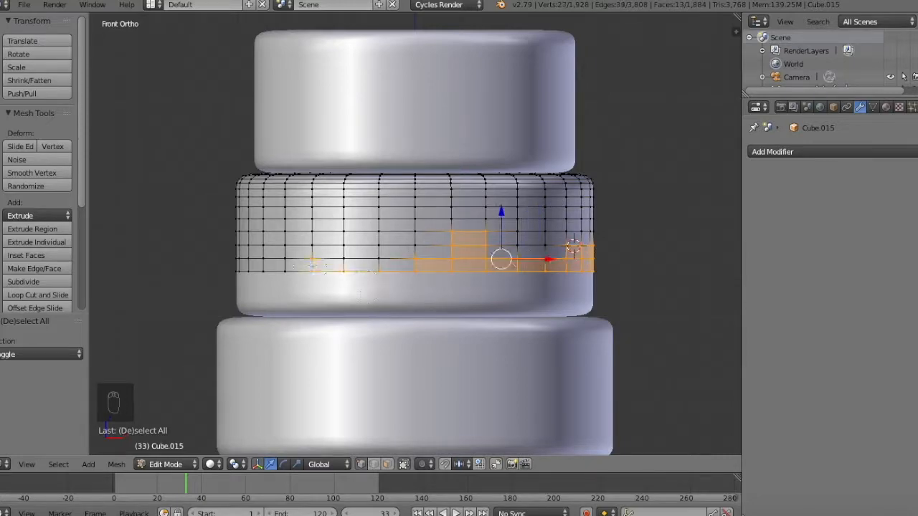
pyautogui.rightClick(286, 287)
pyautogui.moveTo(286, 287); pyautogui.dragTo(455, 293, button='middle')
pyautogui.press('c')
pyautogui.moveTo(444, 277)
pyautogui.mouseDown()
pyautogui.moveTo(347, 276)
pyautogui.moveTo(304, 250)
pyautogui.mouseUp()
pyautogui.rightClick(303, 251)
pyautogui.moveTo(302, 251); pyautogui.dragTo(439, 284, button='middle')
pyautogui.press('c')
pyautogui.click(442, 285)
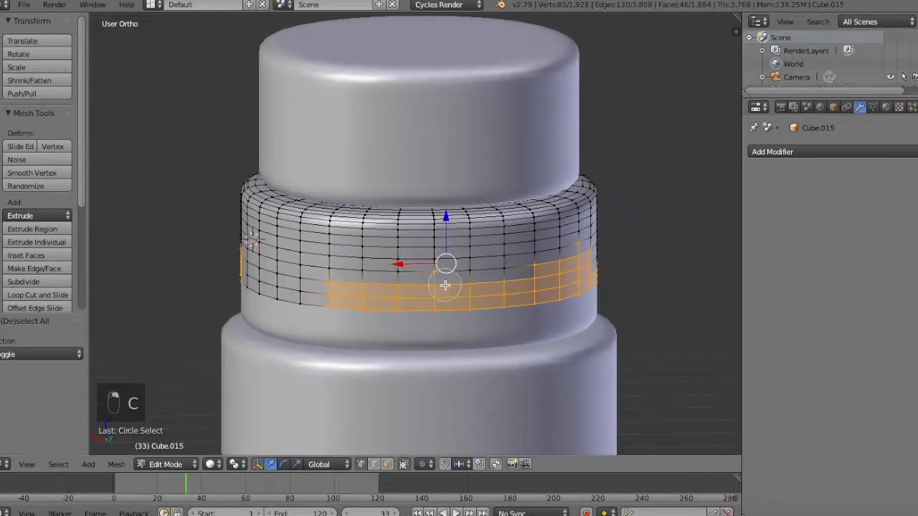
pyautogui.press('x')
pyautogui.click(578, 266)
# Delete further vertices along the middle tier's edge to refine its ragged icing outline
pyautogui.moveTo(578, 266); pyautogui.dragTo(110, 262, button='middle')
pyautogui.press('x')
pyautogui.press('KP_1')
pyautogui.rightClick(377, 260)
pyautogui.press('x')
pyautogui.press('x')
pyautogui.press('x')
# Reveal all tiers of the copy and hide the upper two, leaving the bottom tier editable
pyautogui.keyDown('shift'); pyautogui.moveTo(411, 258); pyautogui.dragTo(711, 289, button='middle'); pyautogui.keyUp('shift')
pyautogui.press('Tab')
pyautogui.press('KP_1')
pyautogui.press('Tab')
pyautogui.hotkey('alt', 'h')
pyautogui.press('a')
pyautogui.keyDown('shift'); pyautogui.moveTo(642, 277); pyautogui.dragTo(622, 283, button='middle'); pyautogui.keyUp('shift')
pyautogui.press('Tab')
pyautogui.press('Tab')
pyautogui.keyDown('shift'); pyautogui.rightClick(539, 84); pyautogui.keyUp('shift')
pyautogui.hotkey('ctrl', 'l')
pyautogui.press('h')
# Try deleting the lower part of the copied bottom tier with a box selection and undo it
pyautogui.press('z')
pyautogui.keyDown('shift'); pyautogui.moveTo(687, 337); pyautogui.dragTo(652, 287, button='middle'); pyautogui.keyUp('shift')
pyautogui.press('b')
pyautogui.moveTo(664, 328); pyautogui.dragTo(98, 424)
pyautogui.press('x')
pyautogui.press('z')
pyautogui.press('super+z')
pyautogui.press('super+z')
pyautogui.press('super+z')
# Box-select the lower part of the copied bottom tier again with a tighter region and delete its vertices
pyautogui.press('a')
pyautogui.press('z')
pyautogui.press('a')
pyautogui.press('b')
pyautogui.moveTo(640, 336); pyautogui.dragTo(155, 418)
pyautogui.press('x')
pyautogui.press('a')
pyautogui.press('a')
# Circle-select irregular patches along the lower edge of the copied bottom tier and delete their vertices
pyautogui.press('z')
pyautogui.press('c')
pyautogui.moveTo(596, 329); pyautogui.dragTo(428, 314)
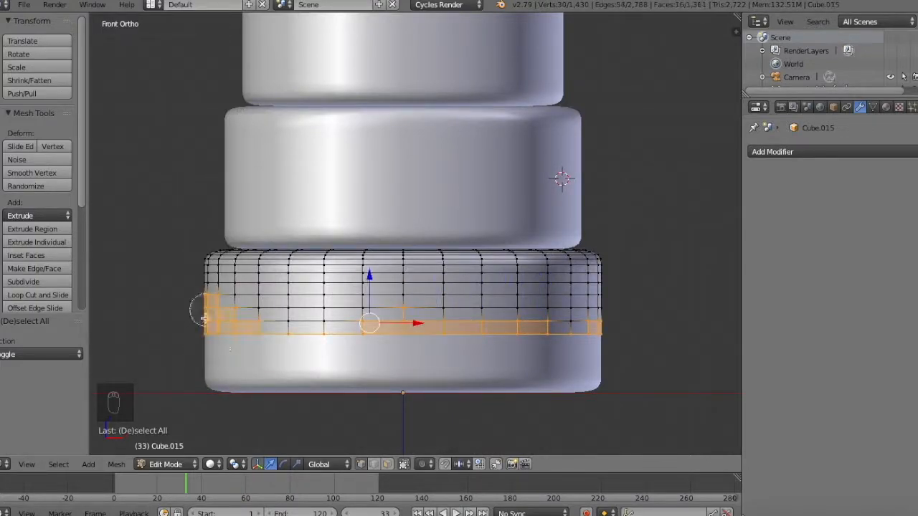
pyautogui.rightClick(207, 311)
pyautogui.moveTo(216, 310); pyautogui.dragTo(448, 334, button='middle')
pyautogui.press('c')
pyautogui.moveTo(247, 326); pyautogui.dragTo(197, 329)
pyautogui.rightClick(198, 330)
pyautogui.moveTo(205, 331); pyautogui.dragTo(568, 391, button='middle')
pyautogui.press('c')
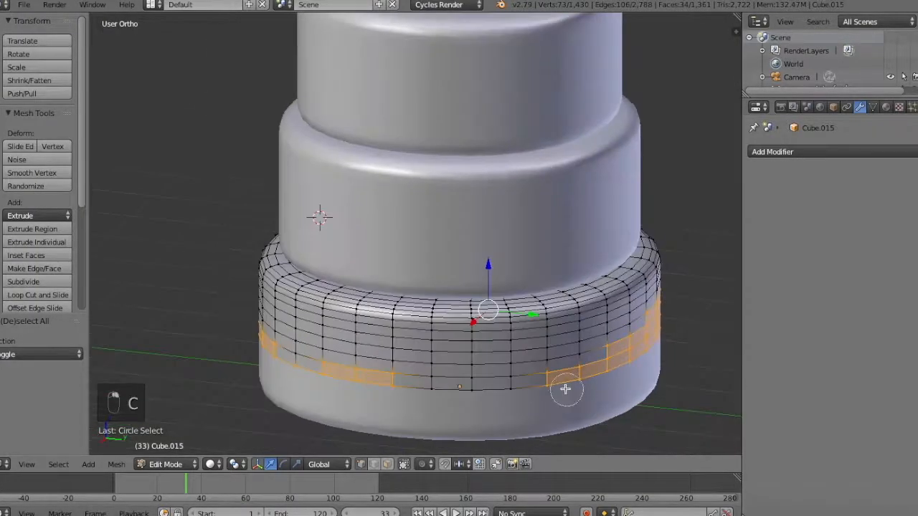
pyautogui.press('x')
pyautogui.click(430, 380)
# Delete the remaining stray vertices around the bottom tier's icing edge, return to Object Mode and switch to the camera view
pyautogui.moveTo(247, 380); pyautogui.dragTo(410, 361, button='middle')
pyautogui.press('x')
pyautogui.press('c')
pyautogui.press('x')
pyautogui.moveTo(545, 337); pyautogui.dragTo(680, 365, button='middle')
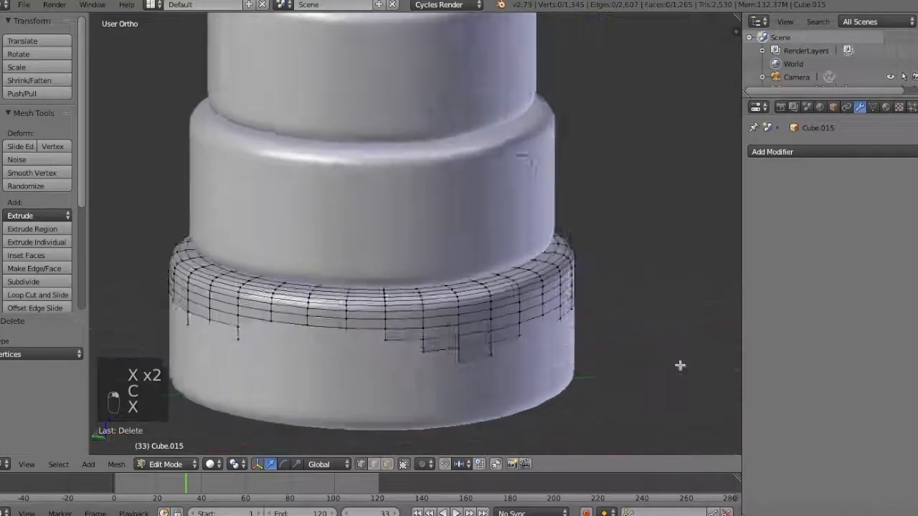
pyautogui.press('x')
pyautogui.moveTo(397, 321); pyautogui.dragTo(470, 325, button='middle')
pyautogui.rightClick(345, 347)
pyautogui.press('x')
pyautogui.click(414, 313)
pyautogui.press('KP_1')
pyautogui.press('Tab')
pyautogui.press('KP_0')
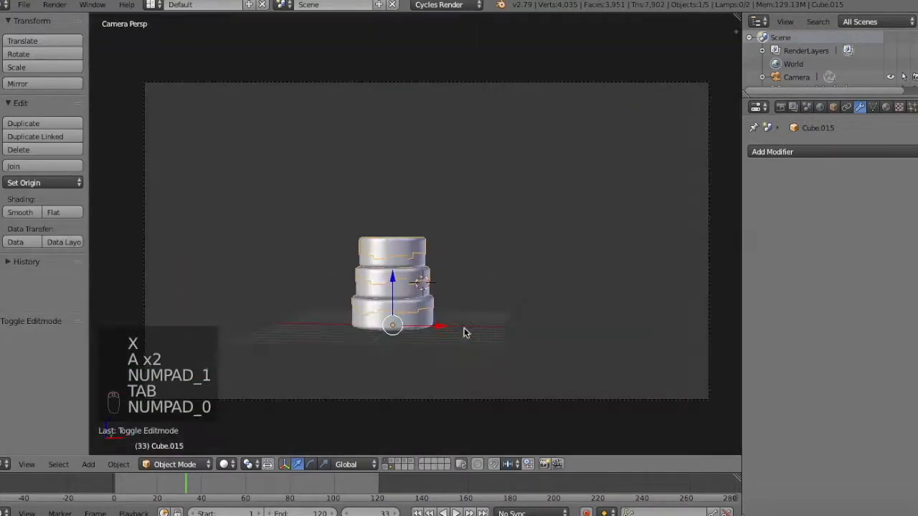
# Add a Solidify modifier to the icing with a thickness of -0.01
pyautogui.click(850, 152)
pyautogui.click(663, 357)
pyautogui.press('KP_1')
pyautogui.click(793, 211)
pyautogui.write('-0.01')
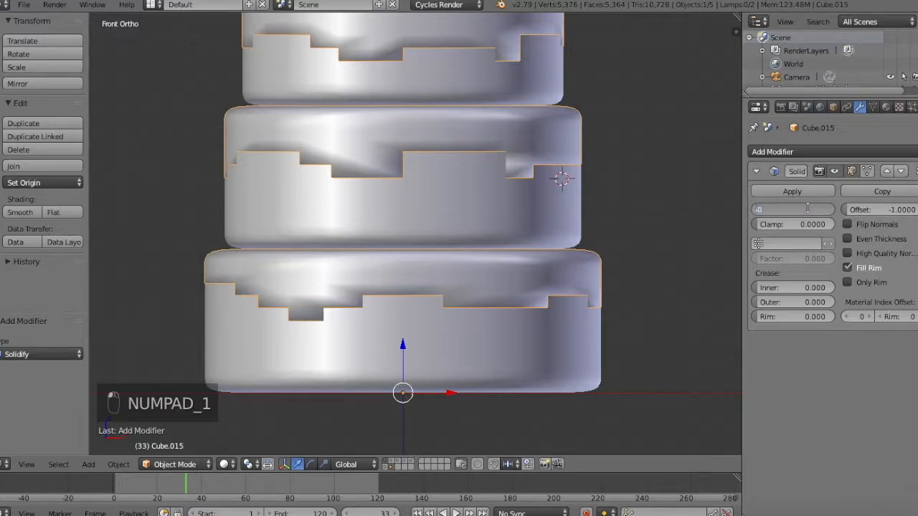
pyautogui.press('Return')
# Shade the icing smooth and adjust its Solidify thickness
pyautogui.moveTo(450, 247); pyautogui.dragTo(455, 182, button='middle')
pyautogui.click(20, 213)
pyautogui.moveTo(379, 381); pyautogui.dragTo(384, 430, button='middle')
pyautogui.rightClick(466, 287)
pyautogui.keyDown('shift'); pyautogui.rightClick(497, 232); pyautogui.keyUp('shift')
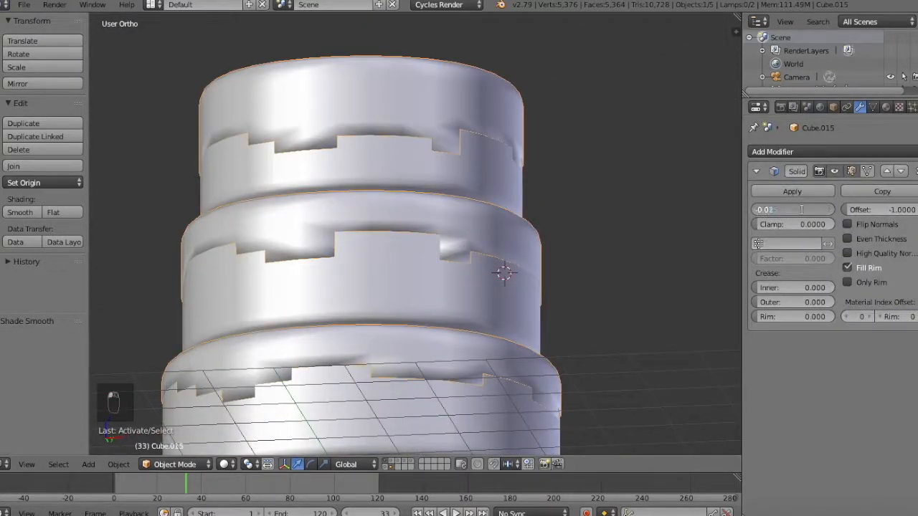
pyautogui.press('Return')
# Add a Subdivision Surface modifier to the icing and another to the cake
pyautogui.click(803, 152)
pyautogui.click(680, 372)
pyautogui.keyDown('shift'); pyautogui.moveTo(495, 287); pyautogui.dragTo(502, 247, button='middle'); pyautogui.keyUp('shift')
pyautogui.rightClick(495, 258)
pyautogui.click(803, 152)
pyautogui.click(683, 372)
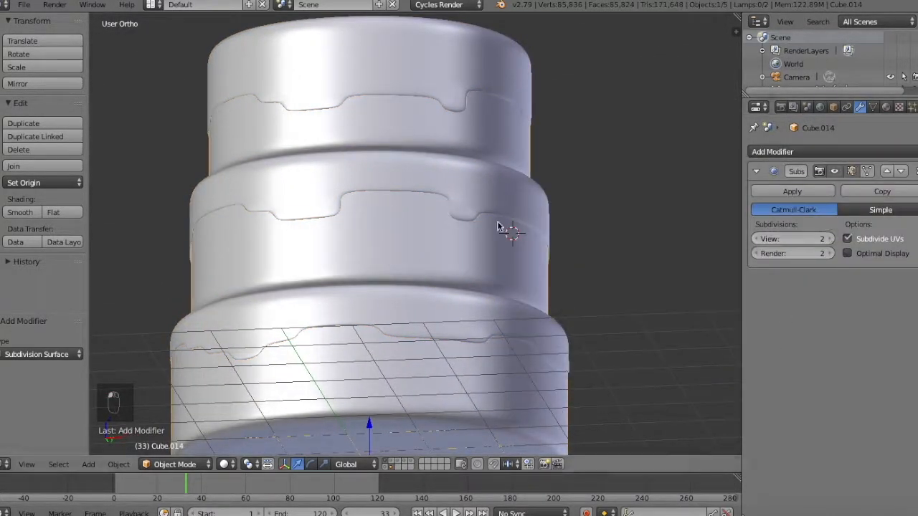
# Reorder the icing's Solidify modifier to sit after Subdivision Surface and apply the Solidify
pyautogui.rightClick(498, 231)
pyautogui.moveTo(587, 279); pyautogui.dragTo(607, 284, button='middle')
pyautogui.press('a')
pyautogui.press('a')
pyautogui.press('a')
pyautogui.rightClick(515, 221)
pyautogui.moveTo(515, 221); pyautogui.dragTo(515, 188, button='middle')
pyautogui.rightClick(513, 208)
pyautogui.click(902, 173)
pyautogui.moveTo(500, 264); pyautogui.dragTo(495, 309, button='middle')
pyautogui.click(792, 302)
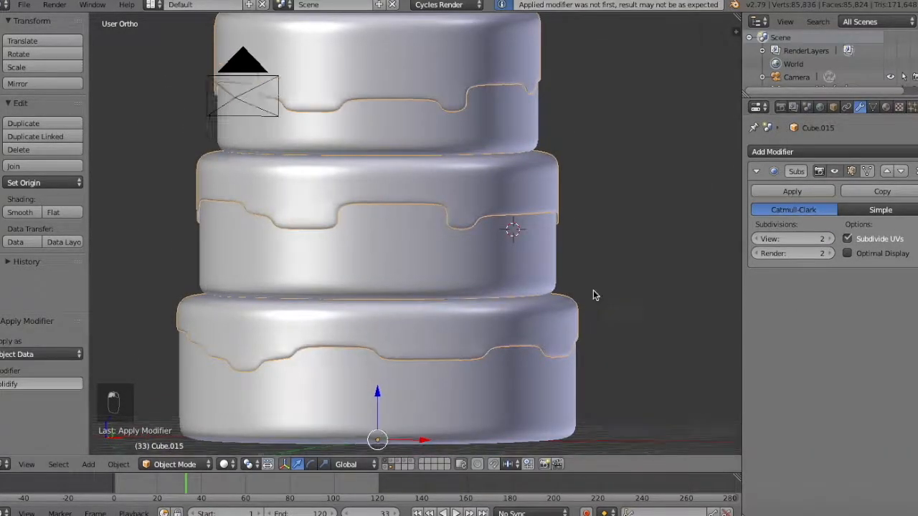
# Join the icing with the cake into one object and reveal all of its hidden geometry in Edit Mode
pyautogui.moveTo(584, 345); pyautogui.dragTo(531, 302, button='middle')
pyautogui.keyDown('shift'); pyautogui.rightClick(514, 380); pyautogui.keyUp('shift')
pyautogui.hotkey('ctrl', 'j')
pyautogui.press('Tab')
pyautogui.hotkey('alt', 'h')
pyautogui.press('a')
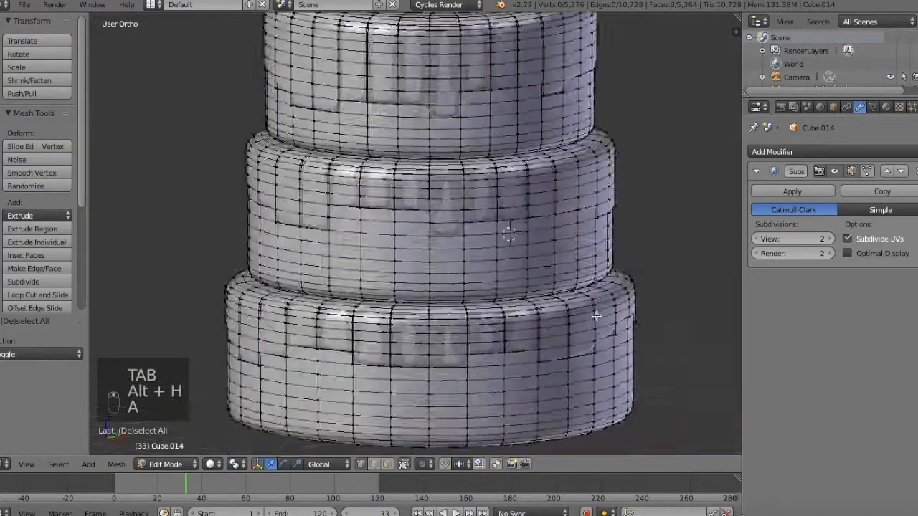
pyautogui.press('Tab')
pyautogui.press('KP_0')
# Select the linked cake geometry and add a second material slot using the existing White Icing material
pyautogui.press('Tab')
pyautogui.hotkey('ctrl', 'l')
pyautogui.click(886, 107)
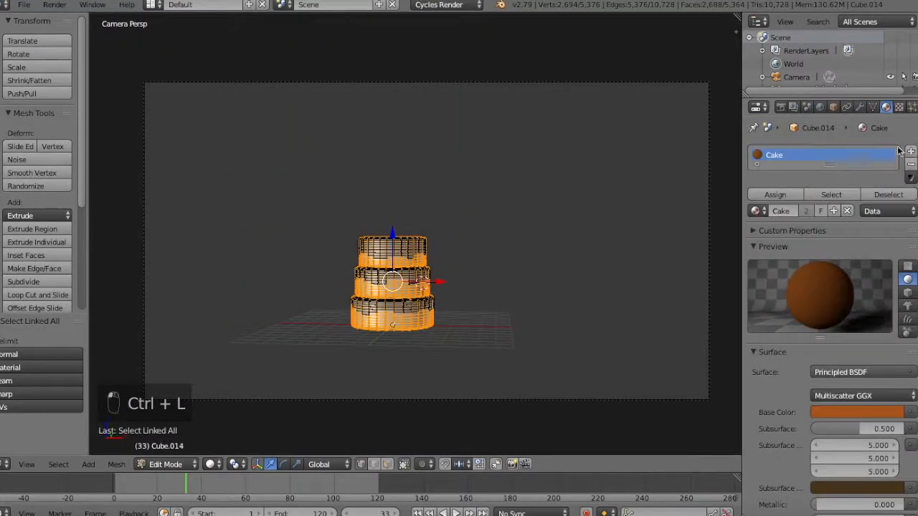
pyautogui.click(916, 154)
pyautogui.click(757, 242)
pyautogui.scroll(-15, 732, 316)
pyautogui.click(666, 350)
# Invert the selection to the icing, assign White Icing to it and preview the render in Object Mode
pyautogui.hotkey('ctrl', 'i')
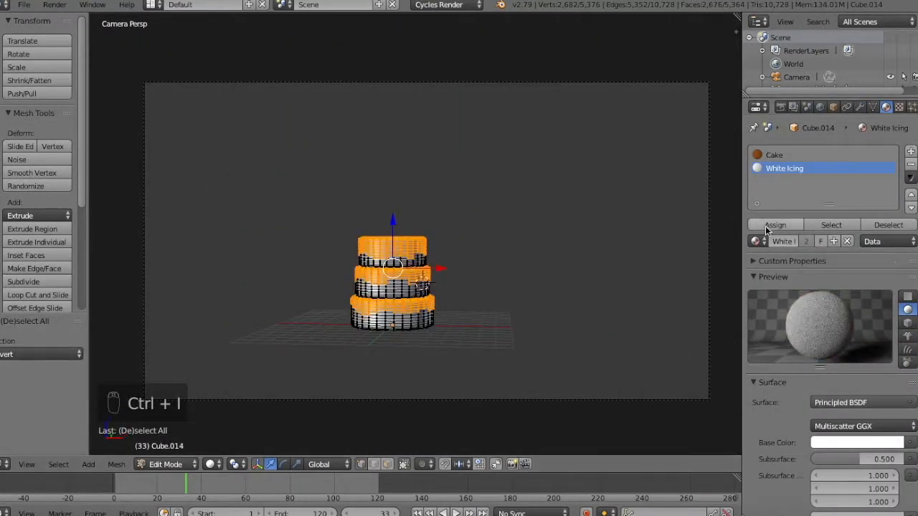
pyautogui.press('a')
pyautogui.press('Tab')
pyautogui.hotkey('shift', 'z')
pyautogui.hotkey('shift', 'z')
# Show the landscape layer along with the cake and move the cake about 13.77 units along X
pyautogui.keyDown('shift'); pyautogui.click(401, 463); pyautogui.keyUp('shift')
pyautogui.press('g')
pyautogui.press('x')
pyautogui.click(680, 303)
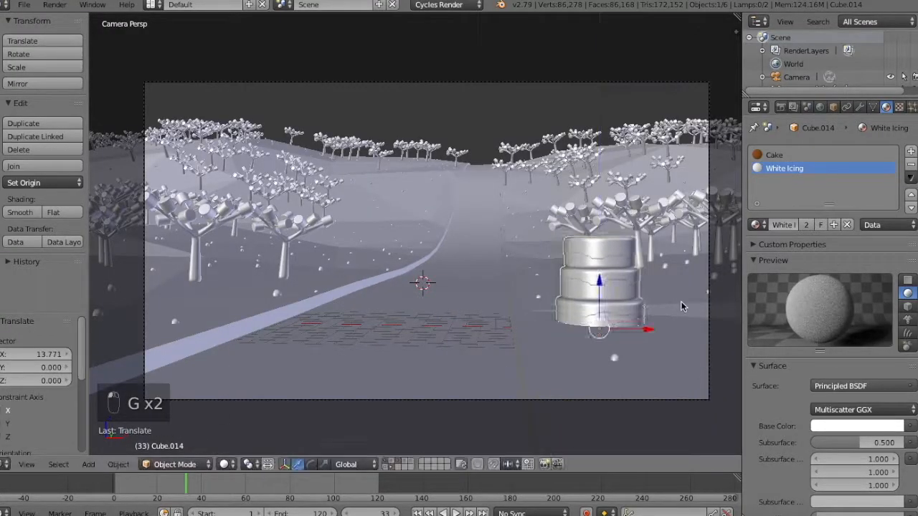
# Scale and rotate the cake slightly and reposition it on the ground in front of the nearest trees
pyautogui.press('s')
pyautogui.press('r')
pyautogui.click(658, 287)
pyautogui.press('r')
pyautogui.press('g')
pyautogui.click(663, 301)
pyautogui.press('r')
pyautogui.press('g')
pyautogui.click(663, 292)
pyautogui.hotkey('shift', 'z')
# Lower the cake by 0.085 along Z, flatten it along its local Z axis and preview the render
pyautogui.press('s')
pyautogui.press('g')
pyautogui.click(684, 288)
pyautogui.press('s')
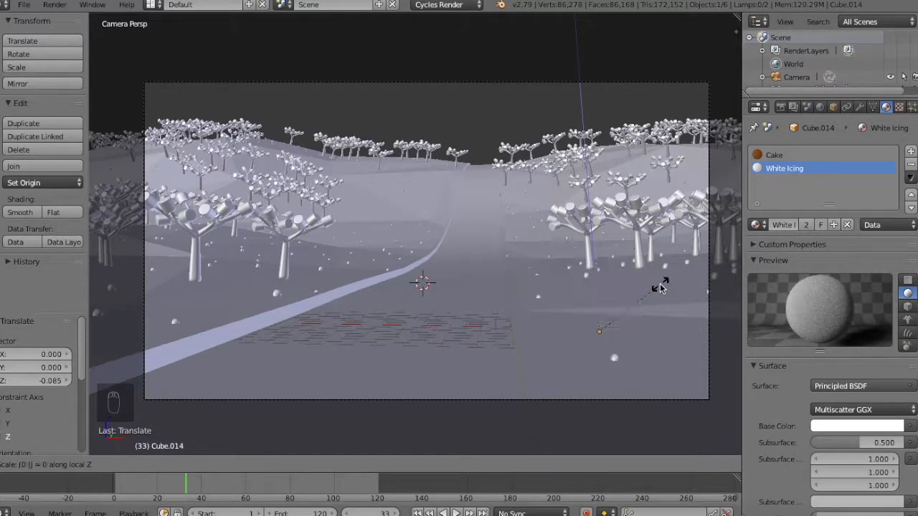
pyautogui.rightClick(623, 315)
pyautogui.hotkey('shift', 'z')
pyautogui.hotkey('shift', 'z')
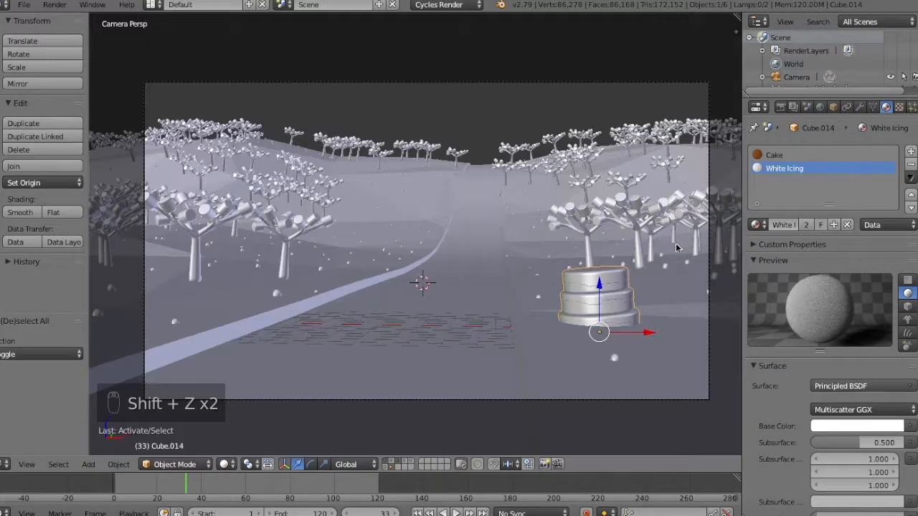
# Enlarge the cake, adjust its height on the ground, rotate it about 2.4° and preview the render
pyautogui.press('s')
pyautogui.click(696, 251)
pyautogui.press('g')
pyautogui.press('z')
pyautogui.press('r')
pyautogui.hotkey('shift', 'z')
pyautogui.hotkey('shift', 'z')
# Duplicate the cake, move the copy about 366 along Y and 57 along Z behind the hills, and scale it up greatly
pyautogui.hotkey('shift', 'd')
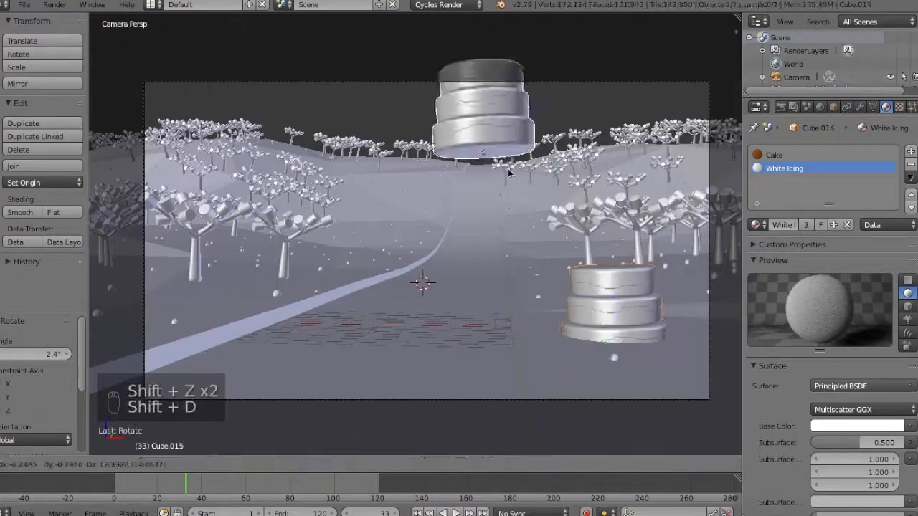
pyautogui.rightClick(485, 234)
pyautogui.press('KP_3')
pyautogui.press('KP_Subtract')
pyautogui.press('KP_Subtract')
pyautogui.press('KP_Subtract')
pyautogui.press('KP_Subtract')
pyautogui.press('KP_Subtract')
pyautogui.press('KP_Subtract')
pyautogui.press('KP_Subtract')
pyautogui.press('KP_Subtract')
pyautogui.press('KP_Subtract')
pyautogui.press('KP_Subtract')
pyautogui.press('KP_Subtract')
pyautogui.press('KP_Subtract')
pyautogui.press('KP_Subtract')
pyautogui.press('KP_Subtract')
pyautogui.press('KP_Subtract')
pyautogui.press('KP_Subtract')
pyautogui.press('KP_Subtract')
pyautogui.press('KP_Subtract')
pyautogui.press('KP_Subtract')
pyautogui.press('KP_Subtract')
pyautogui.press('KP_Subtract')
pyautogui.press('g')
pyautogui.click(365, 420)
pyautogui.press('s')
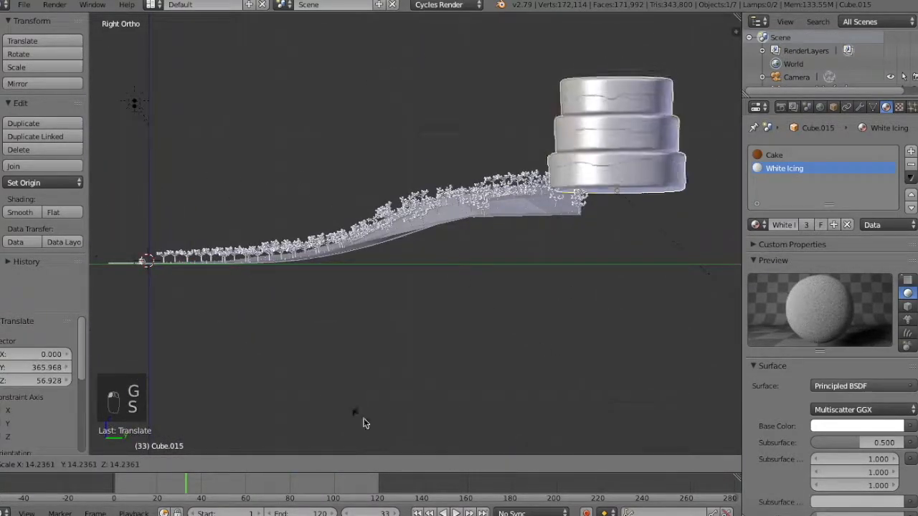
pyautogui.click(502, 344)
# Tilt the giant cake and reposition it in the camera view so it rises behind the distant hills
pyautogui.press('KP_0')
pyautogui.press('r')
pyautogui.click(706, 154)
pyautogui.press('g')
pyautogui.click(547, 198)
pyautogui.press('r')
pyautogui.click(549, 204)
pyautogui.press('g')
pyautogui.click(531, 176)
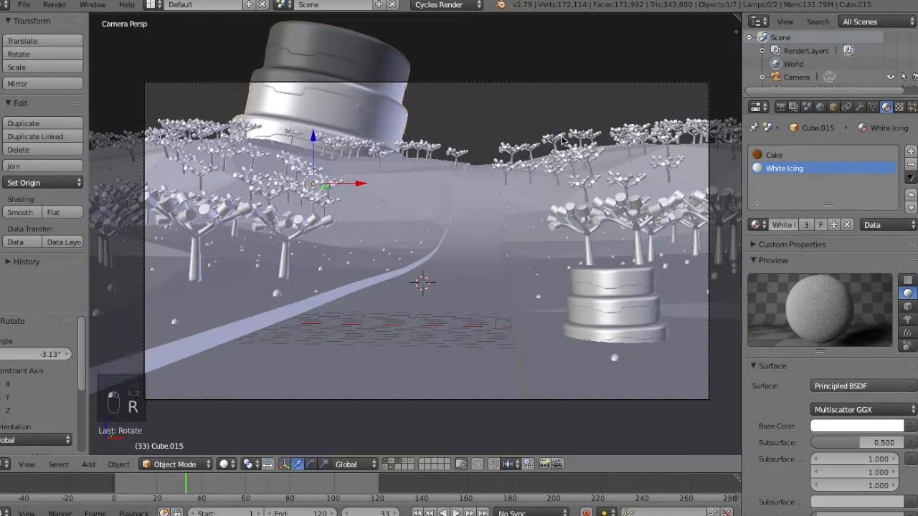
# Duplicate the giant cake, tilt the copy differently and place it on the opposite side of the valley
pyautogui.press('KP_1')
pyautogui.press('KP_Subtract')
pyautogui.press('KP_Subtract')
pyautogui.press('KP_Subtract')
pyautogui.hotkey('shift', 'd')
pyautogui.press('r')
pyautogui.press('g')
pyautogui.click(676, 248)
# Move the second giant cake farther back along Y, resize it and adjust its position behind the hills
pyautogui.press('KP_3')
pyautogui.press('g')
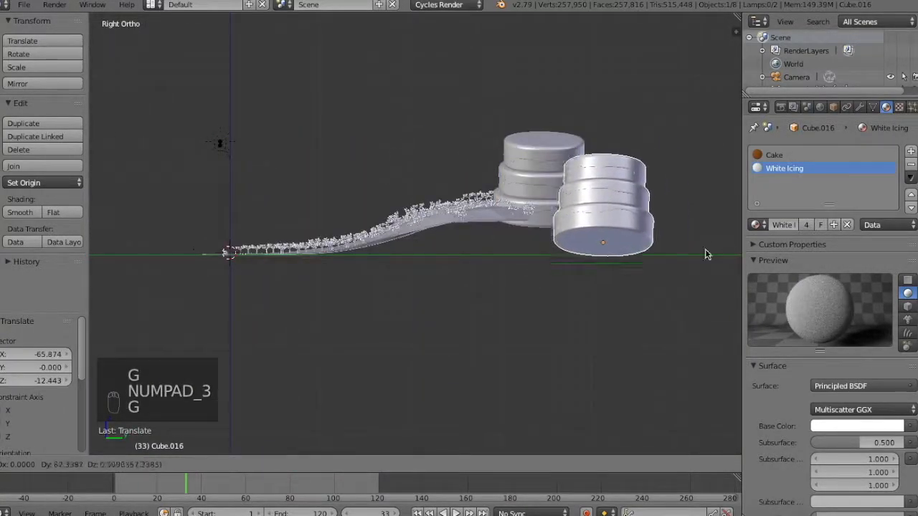
pyautogui.press('s')
pyautogui.click(692, 221)
pyautogui.press('g')
pyautogui.click(695, 201)
# Reposition the first giant cake, push it farther back, enlarge it by about 1.27 and adjust its height
pyautogui.rightClick(354, 180)
pyautogui.press('g')
pyautogui.click(358, 172)
pyautogui.press('KP_3')
pyautogui.press('g')
pyautogui.click(102, 204)
pyautogui.press('s')
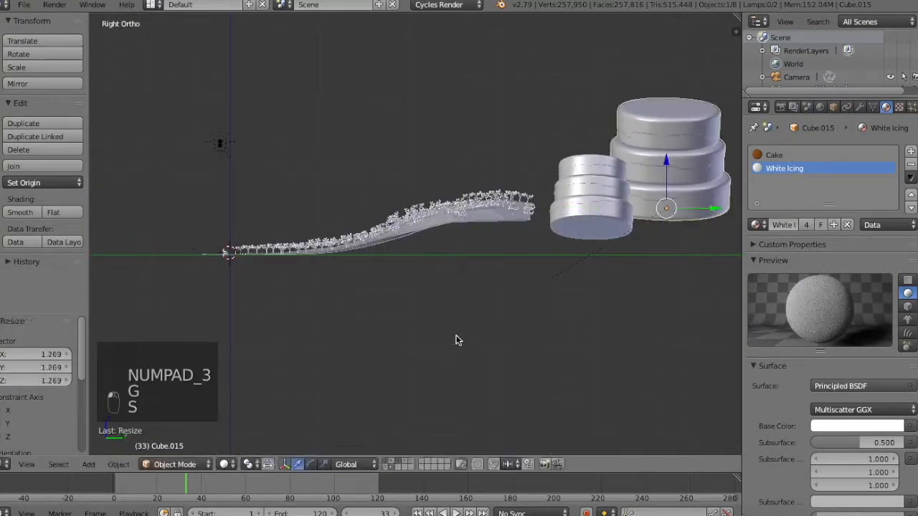
pyautogui.press('g')
pyautogui.press('z')
pyautogui.press('Tab')
pyautogui.press('Tab')
# Tilt the camera about 2.9° around its local X axis, play the animation and go to frame 102
pyautogui.rightClick(710, 97)
pyautogui.press('r')
pyautogui.press('x')
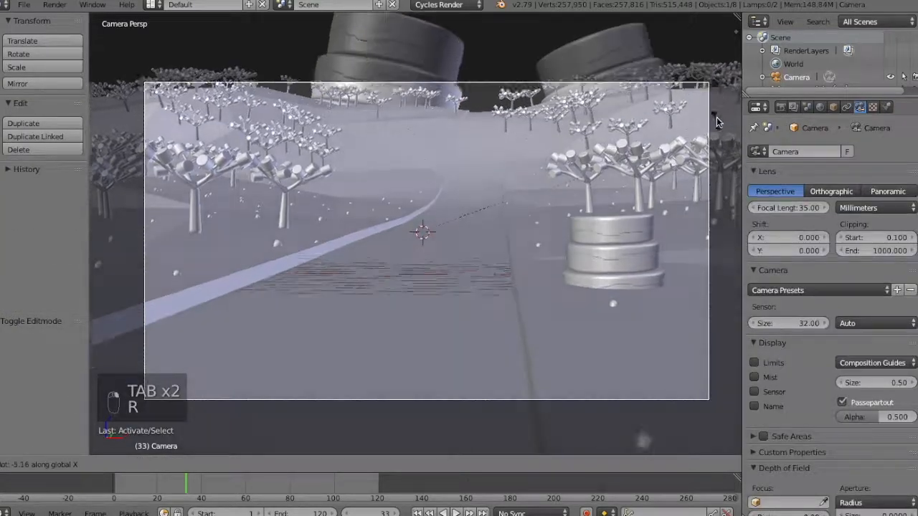
pyautogui.press('x')
pyautogui.click(707, 84)
pyautogui.hotkey('alt', 'a')
pyautogui.click(339, 486)
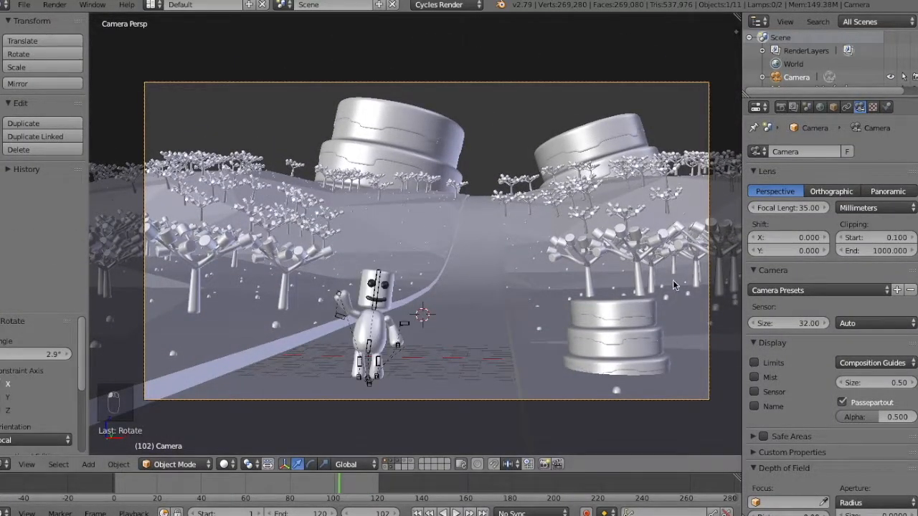
# Rotate the camera around Z, shift it about -1.08 along X and scrub the animation back to around frame 44
pyautogui.press('r')
pyautogui.press('z')
pyautogui.click(667, 259)
pyautogui.press('g')
pyautogui.press('x')
pyautogui.click(567, 249)
pyautogui.moveTo(342, 483); pyautogui.dragTo(208, 493)
# Move the camera about -1.85 along X and scrub to frame 101 to check the framing
pyautogui.press('g')
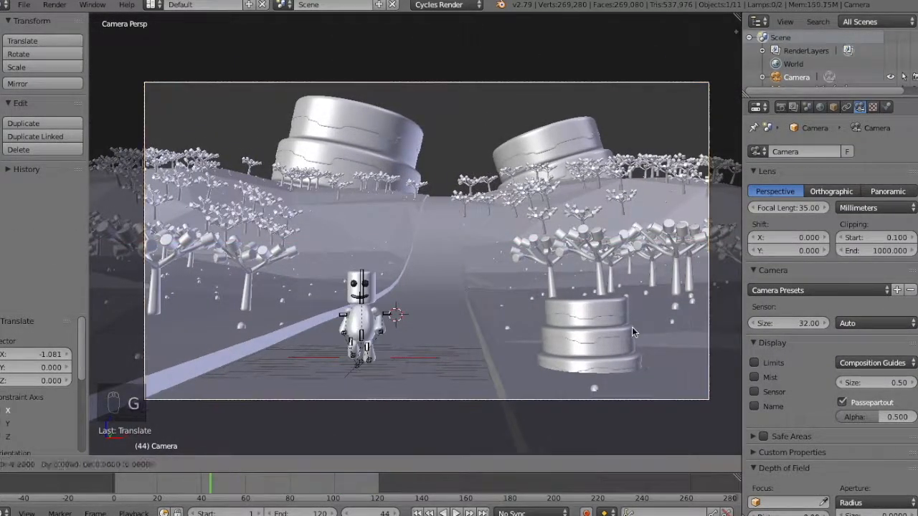
pyautogui.press('x')
pyautogui.click(448, 337)
pyautogui.moveTo(391, 485); pyautogui.dragTo(336, 483)
pyautogui.press('e')
pyautogui.press('z')
pyautogui.press('z')
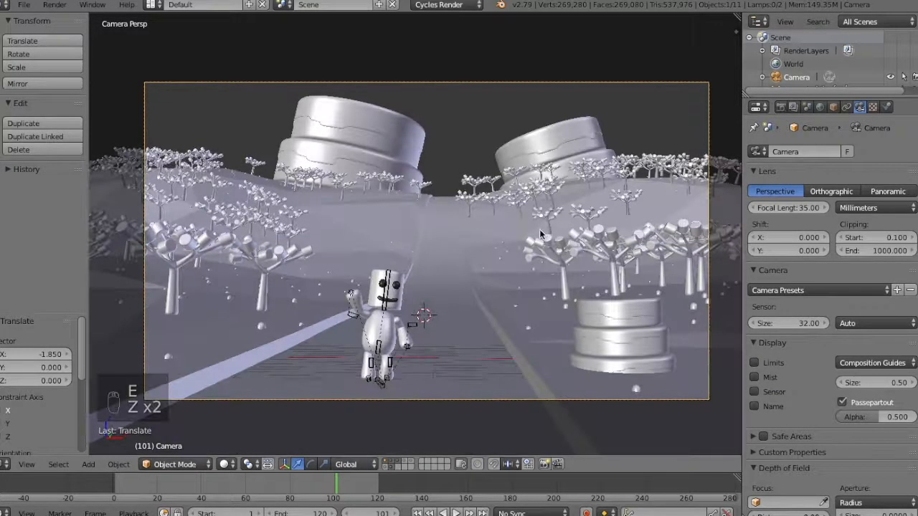
# Rotate the camera about -1.44° around Z and preview the render
pyautogui.press('r')
pyautogui.press('z')
pyautogui.click(547, 231)
pyautogui.hotkey('shift', 'z')
pyautogui.hotkey('shift', 'z')
# Select the character's head control bone, show its transform values and step through its keyframes to frame 70
pyautogui.rightClick(370, 291)
pyautogui.press('Down')
pyautogui.press('Down')
pyautogui.press('Down')
pyautogui.press('Down')
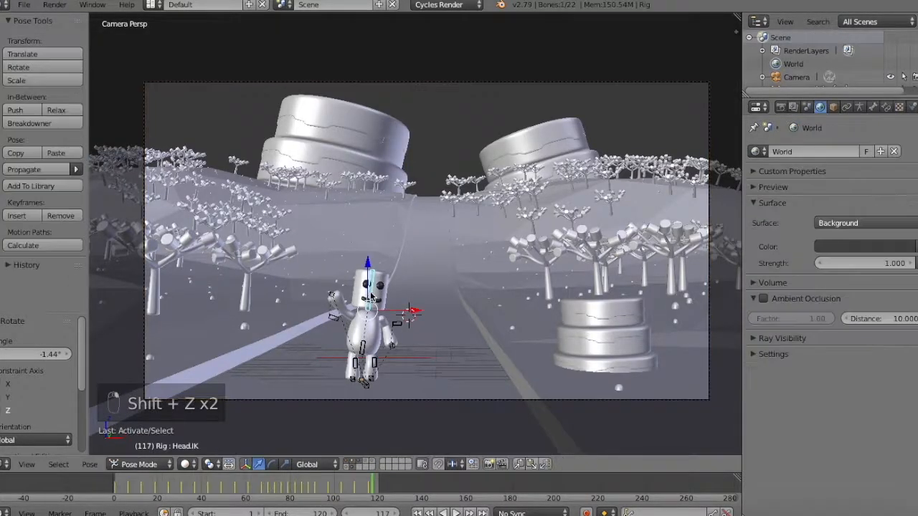
pyautogui.press('Down')
pyautogui.press('Down')
pyautogui.press('Down')
pyautogui.press('Down')
pyautogui.press('Down')
pyautogui.press('Down')
pyautogui.press('Down')
pyautogui.press('Down')
pyautogui.press('Down')
pyautogui.press('Down')
pyautogui.press('Down')
pyautogui.press('Down')
pyautogui.press('Up')
pyautogui.press('Down')
pyautogui.press('Down')
pyautogui.press('Down')
pyautogui.press('Down')
pyautogui.press('Down')
pyautogui.press('Down')
pyautogui.press('Down')
pyautogui.press('Down')
pyautogui.press('Up')
pyautogui.press('n')
pyautogui.press('Up')
pyautogui.press('Up')
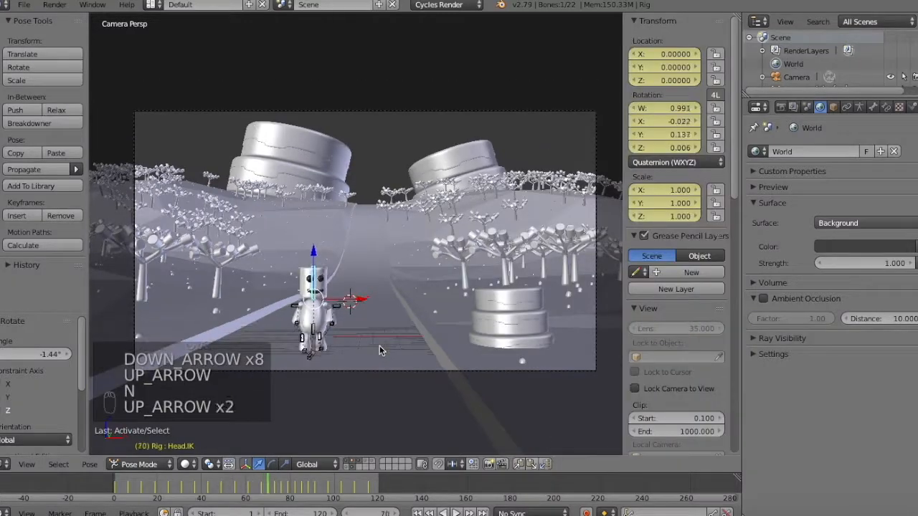
# Rotate the head control at the keyframe just before frame 70 and insert a keyframe for it
pyautogui.press('Down')
pyautogui.press('r')
pyautogui.press('r')
pyautogui.press('i')
pyautogui.click(487, 285)
pyautogui.press('Up')
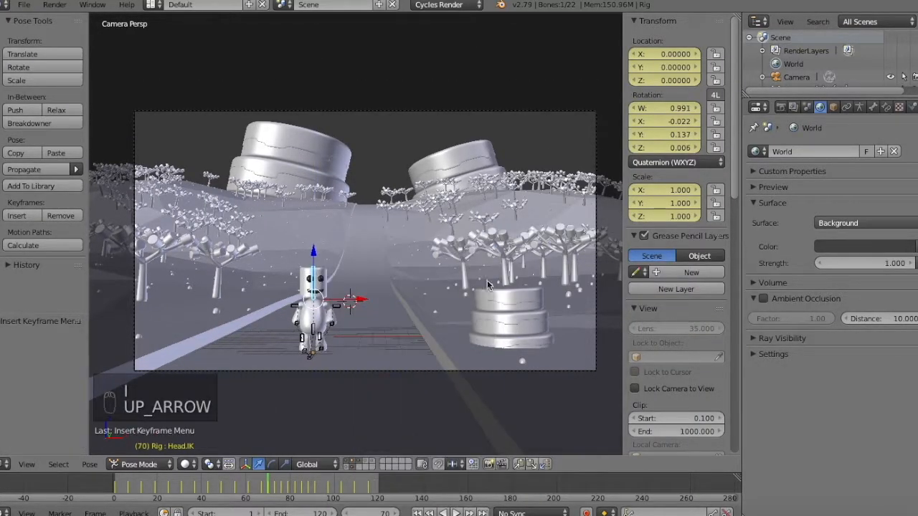
# Rotate the head control around Z at successive keyframes from frame 70 through frame 79
pyautogui.click(477, 271)
pyautogui.press('r')
pyautogui.press('r')
pyautogui.press('Up')
pyautogui.press('r')
pyautogui.press('r')
pyautogui.click(471, 200)
pyautogui.press('r')
pyautogui.press('r')
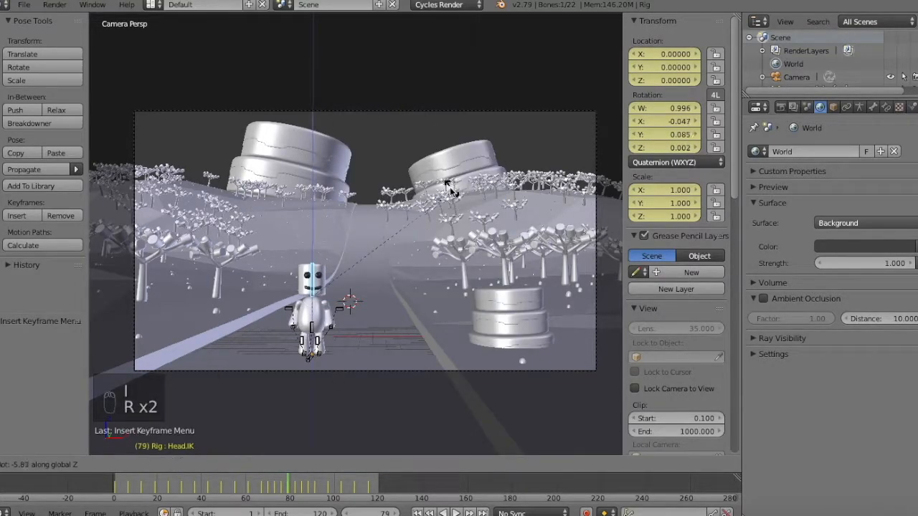
pyautogui.click(436, 179)
# Rotate the head control about -8.86° around global Z at frame 85 and insert a LocRotScale keyframe
pyautogui.press('Up')
pyautogui.press('r')
pyautogui.press('r')
pyautogui.click(426, 150)
pyautogui.press('i')
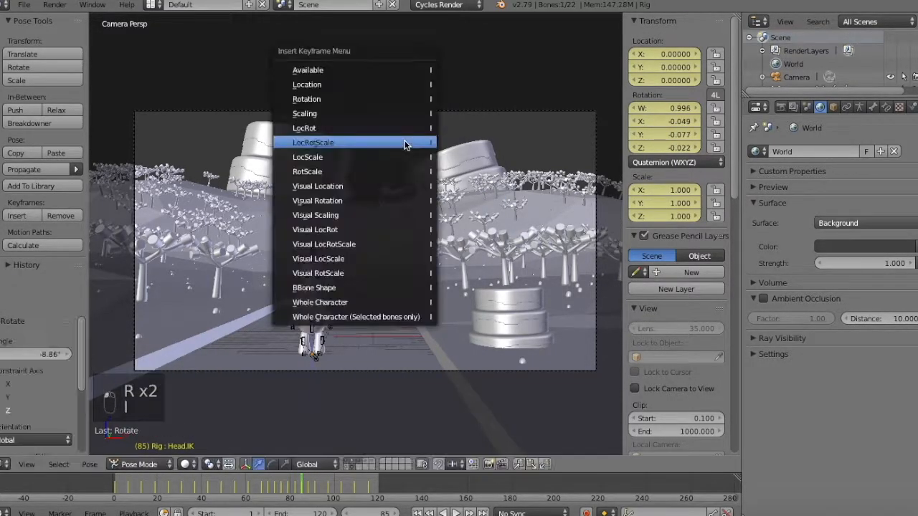
pyautogui.click(407, 144)
# Rotate and key the head control at the keyframe following frame 85, and step through the remaining keyframes to frame 97
pyautogui.press('Up')
pyautogui.press('r')
pyautogui.press('r')
pyautogui.click(381, 121)
pyautogui.press('i')
pyautogui.click(382, 120)
pyautogui.press('Up')
pyautogui.press('Up')
pyautogui.press('Up')
pyautogui.press('Down')
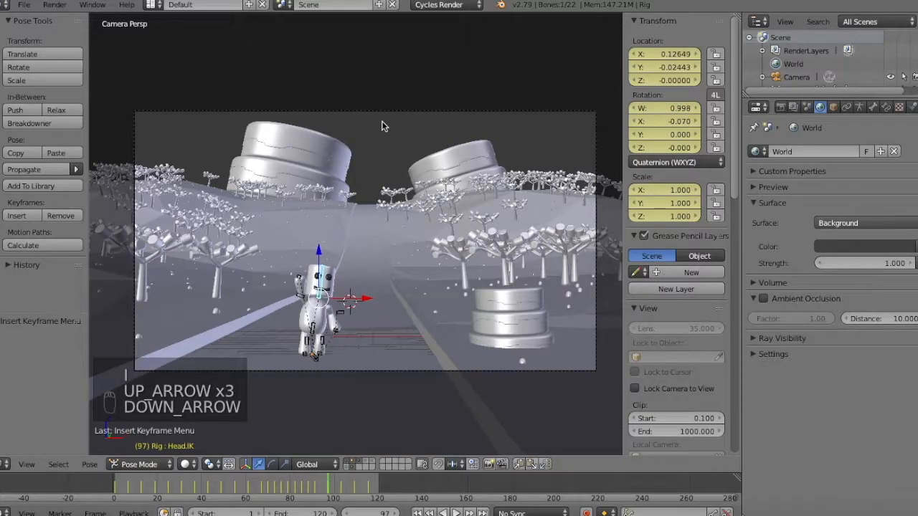
# Rotate the head control in two passes starting at frame 97 and insert a keyframe for each pose
pyautogui.press('r')
pyautogui.press('r')
pyautogui.press('r')
pyautogui.press('r')
pyautogui.click(412, 122)
pyautogui.press('i')
pyautogui.click(391, 79)
pyautogui.press('r')
pyautogui.press('r')
pyautogui.click(377, 68)
pyautogui.press('i')
pyautogui.click(378, 76)
# Rotate the head control at the next keyframe before frame 115 and insert a keyframe for it
pyautogui.press('Up')
pyautogui.press('Down')
pyautogui.press('Up')
pyautogui.press('Up')
pyautogui.press('r')
pyautogui.press('r')
pyautogui.press('r')
pyautogui.press('r')
pyautogui.press('r')
pyautogui.press('r')
pyautogui.click(374, 77)
pyautogui.press('i')
pyautogui.click(375, 97)
# Rotate the head control about -10.4° at frame 115 and insert a LocRotScale keyframe
pyautogui.press('r')
pyautogui.press('r')
pyautogui.click(336, 70)
pyautogui.press('i')
pyautogui.click(334, 104)
pyautogui.click(423, 167)
pyautogui.press('i')
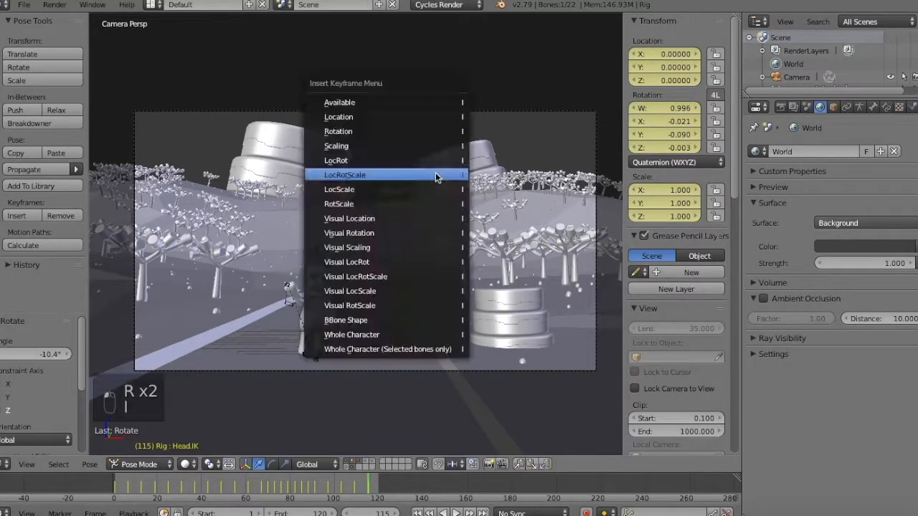
pyautogui.click(436, 173)
# Step back through the keyframes and advance frame by frame to check the character's head motion, selecting the road plane
pyautogui.press('Down')
pyautogui.press('Down')
pyautogui.press('Down')
pyautogui.press('Down')
pyautogui.press('Down')
pyautogui.press('Down')
pyautogui.press('Down')
pyautogui.press('Down')
pyautogui.press('Down')
pyautogui.press('a')
pyautogui.press('a')
pyautogui.press('a')
pyautogui.press('a')
pyautogui.press('a')
pyautogui.press('a')
pyautogui.press('a')
pyautogui.press('a')
pyautogui.press('a')
pyautogui.press('a')
pyautogui.press('a')
pyautogui.rightClick(390, 290)
pyautogui.press('Left')
pyautogui.press('Left')
pyautogui.press('Left')
pyautogui.press('Right')
pyautogui.press('Right')
pyautogui.press('Right')
pyautogui.press('Right')
pyautogui.press('Right')
pyautogui.press('Right')
pyautogui.press('Right')
pyautogui.press('Right')
pyautogui.press('Right')
pyautogui.press('Right')
pyautogui.press('Right')
pyautogui.press('Right')
pyautogui.press('Right')
pyautogui.press('Right')
pyautogui.press('Right')
pyautogui.press('Right')
pyautogui.press('Right')
pyautogui.press('Right')
pyautogui.press('Right')
pyautogui.press('Right')
pyautogui.press('Right')
pyautogui.press('Right')
pyautogui.press('Right')
pyautogui.press('Right')
pyautogui.press('Right')
pyautogui.press('Right')
pyautogui.press('Right')
pyautogui.press('Right')
pyautogui.press('Right')
pyautogui.press('Right')
pyautogui.press('Right')
pyautogui.press('Right')
pyautogui.press('Right')
pyautogui.press('Right')
pyautogui.press('Right')
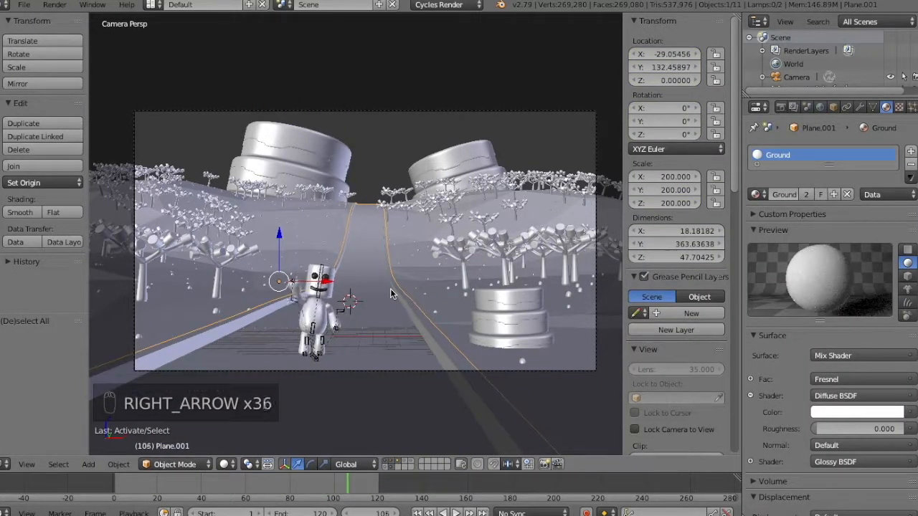
# Preview the scene's Cycles render through the camera at frame 117 and select the road plane
pyautogui.press('a')
pyautogui.hotkey('shift', 'z')
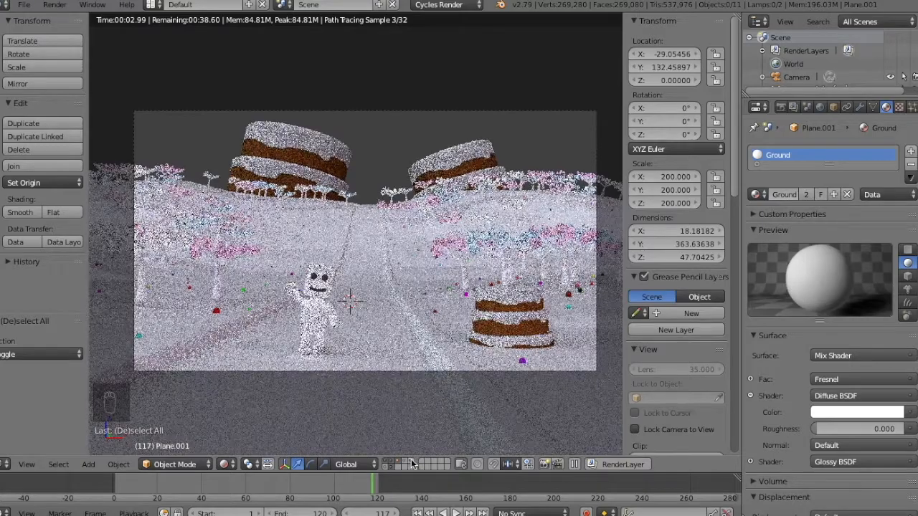
pyautogui.rightClick(423, 324)
pyautogui.hotkey('shift', 'z')
# Show the ice cream scoops' layer together with the landscape, character and cake layers, and preview the render
pyautogui.click(406, 462)
pyautogui.click(411, 462)
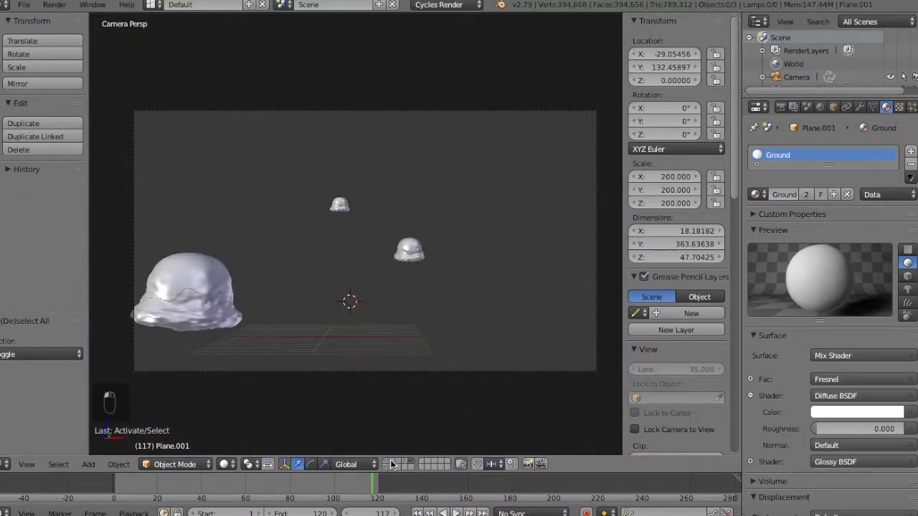
pyautogui.keyDown('shift'); pyautogui.moveTo(405, 462); pyautogui.dragTo(389, 462); pyautogui.keyUp('shift')
pyautogui.hotkey('shift', 'z')
pyautogui.hotkey('shift', 'z')
pyautogui.hotkey('shift', 'z')
pyautogui.hotkey('shift', 'z')
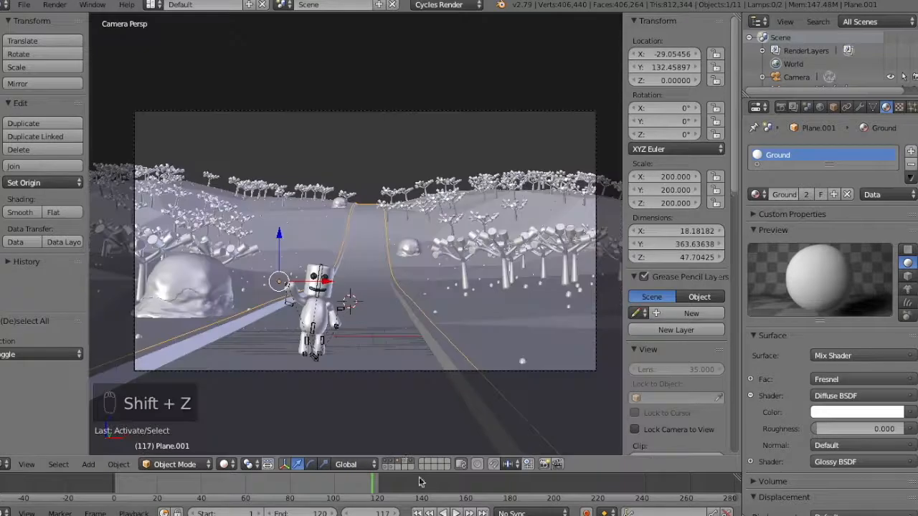
pyautogui.keyDown('shift'); pyautogui.click(389, 466); pyautogui.keyUp('shift')
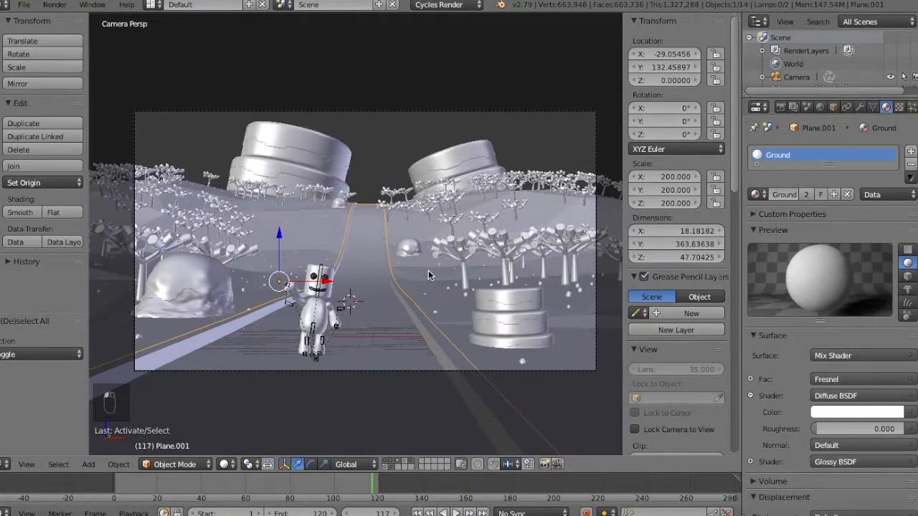
pyautogui.hotkey('shift', 'z')
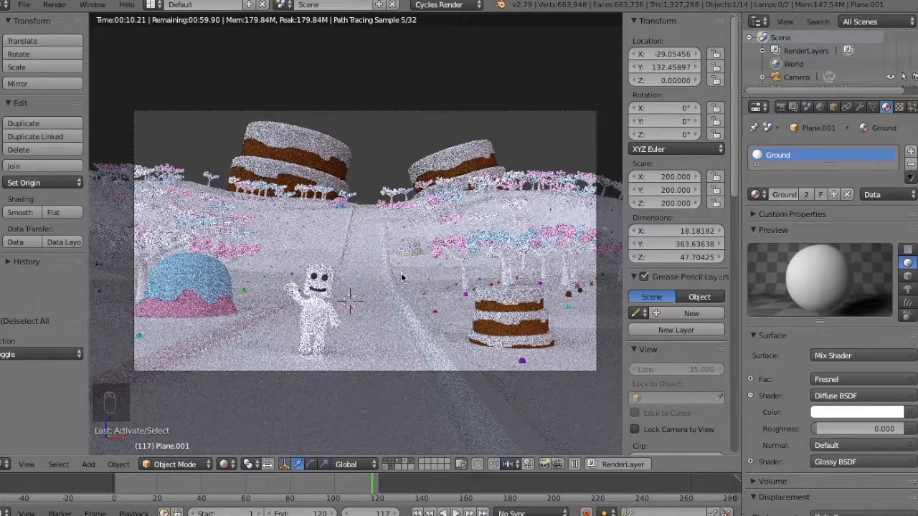
pyautogui.hotkey('shift', 'z')
# Make the road's Ground material a separate copy named Road
pyautogui.click(751, 462)
pyautogui.click(836, 495)
pyautogui.click(751, 462)
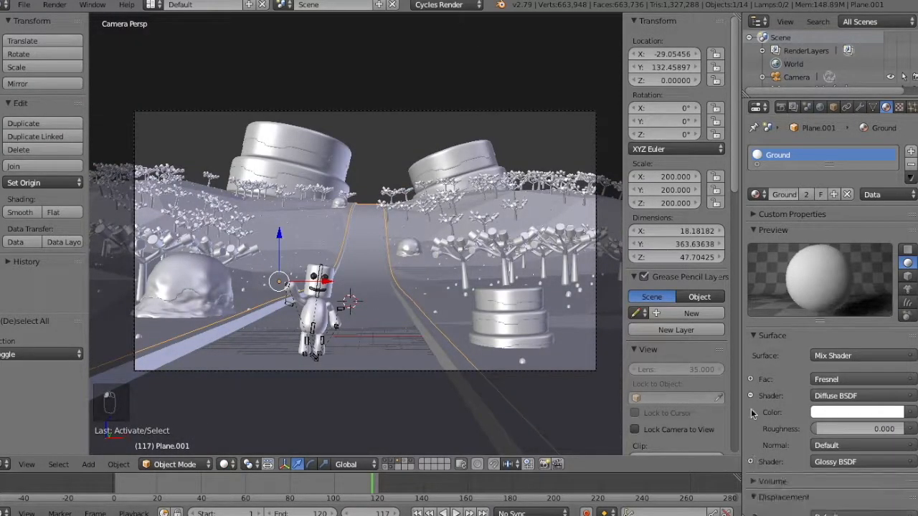
pyautogui.click(751, 396)
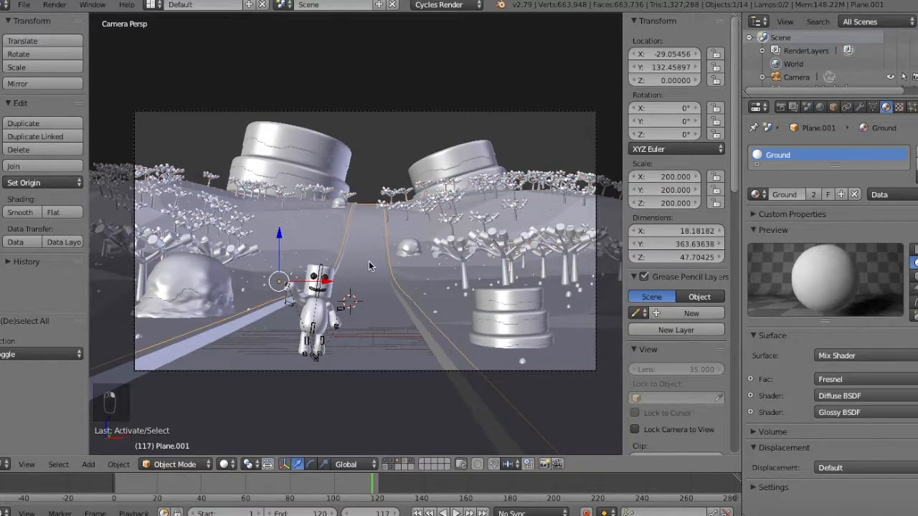
pyautogui.write('Road')
pyautogui.press('Return')
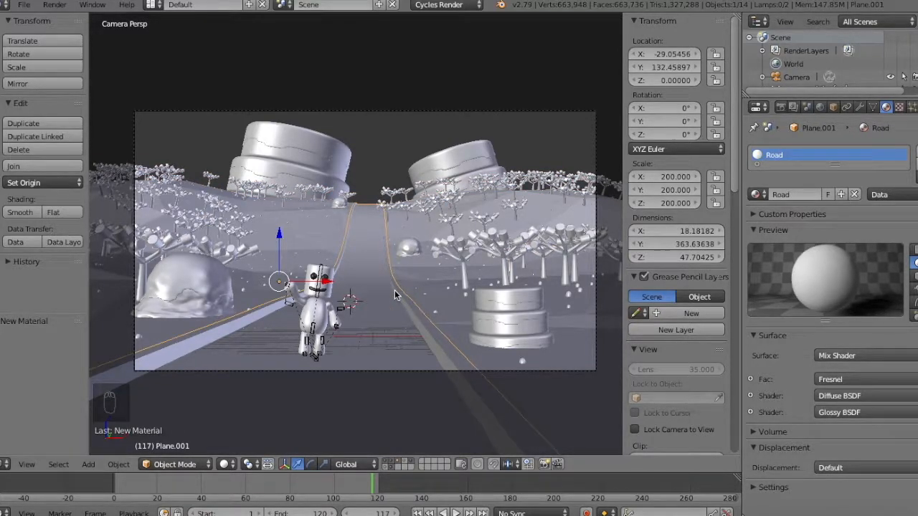
# Edit the road mesh, expand the selection over the central road surface, and add a second material slot
pyautogui.press('Tab')
pyautogui.press('ctrl+KP_Add')
pyautogui.click(841, 211)
pyautogui.click(757, 211)
pyautogui.click(688, 281)
pyautogui.click(916, 154)
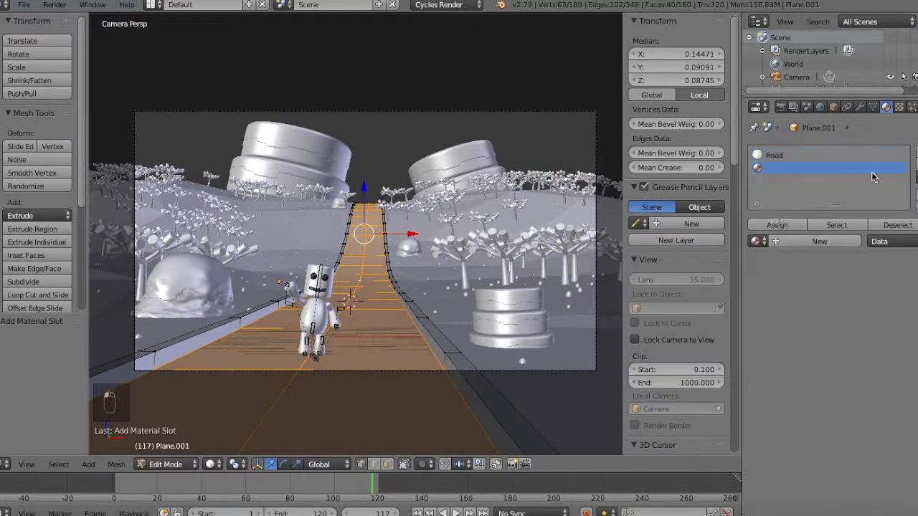
# Put a separate copy of the Road material in the new slot and name it Road Sidings
pyautogui.click(757, 241)
pyautogui.scroll(-15, 703, 303)
pyautogui.click(660, 323)
pyautogui.doubleClick(799, 170)
pyautogui.press('BackSpace')
pyautogui.press('BackSpace')
pyautogui.write('Sidings')
pyautogui.press('Return')
# Invert and grow the face selection to cover the raised road edges, and assign Road Sidings to them
pyautogui.hotkey('ctrl', 'i')
pyautogui.press('ctrl+KP_Add')
pyautogui.click(775, 225)
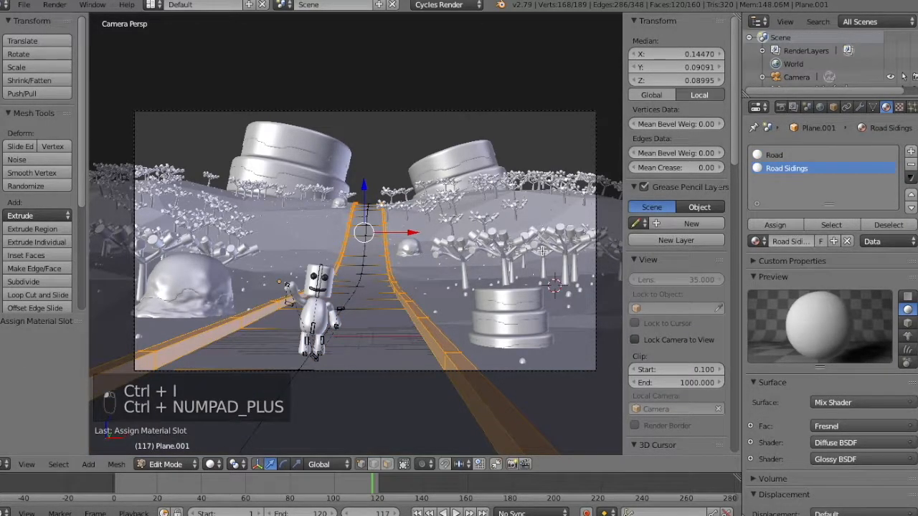
# Set the Road Sidings diffuse colour to pale yellow and preview the render
pyautogui.scroll(-1, 780, 437)
pyautogui.click(750, 424)
pyautogui.click(843, 439)
pyautogui.click(819, 314)
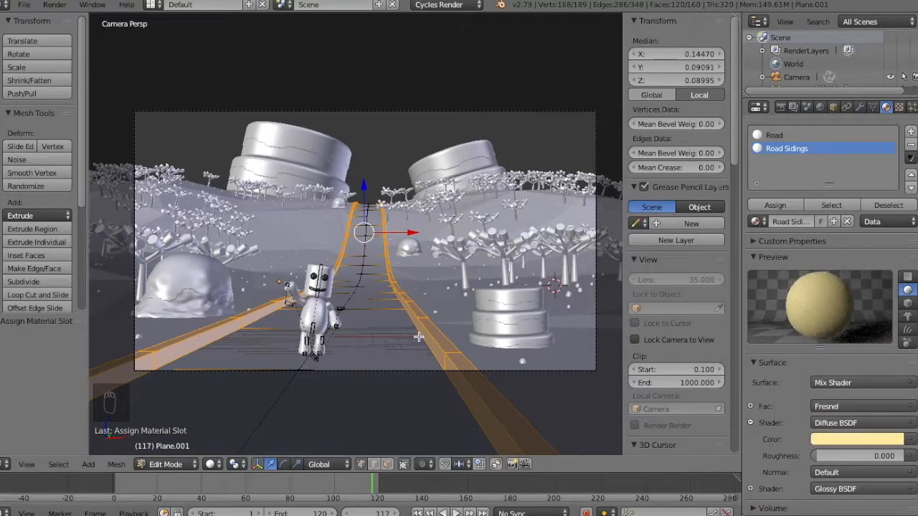
pyautogui.hotkey('shift', 'z')
pyautogui.hotkey('shift', 'z')
# Set the Road material's diffuse colour to pale cream with hue 0.133, saturation 0.179 and value 1.000, and preview it rendered
pyautogui.click(774, 134)
pyautogui.scroll(-2, 825, 323)
pyautogui.click(857, 397)
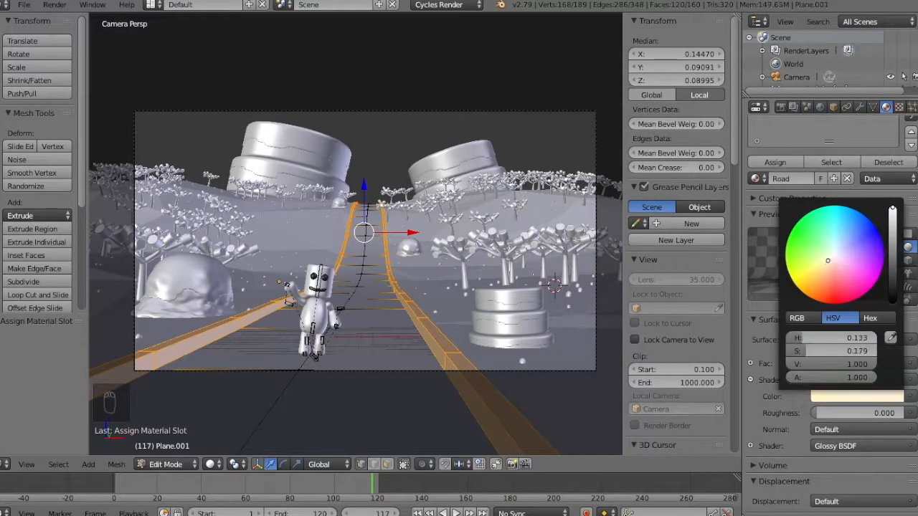
pyautogui.hotkey('shift', 'z')
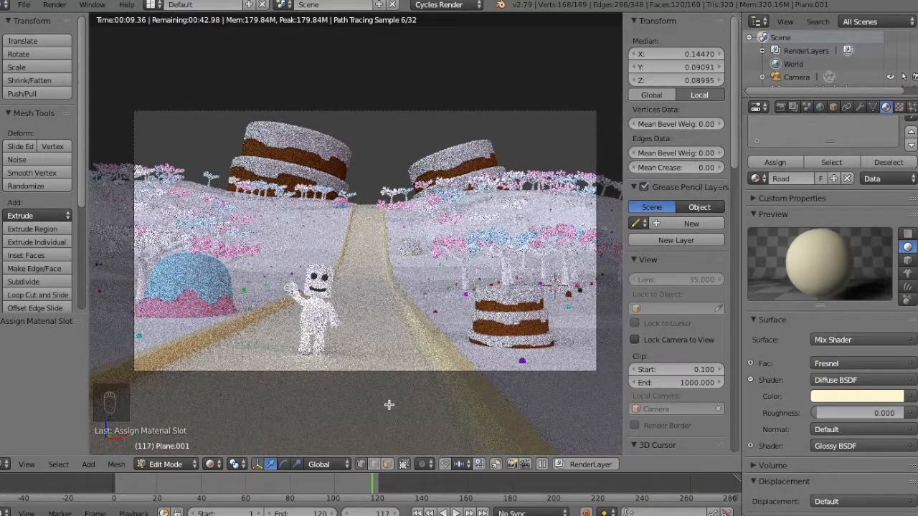
# Fine-tune the yellow diffuse colour of the Road Sidings material while checking the render
pyautogui.scroll(3, 789, 166)
pyautogui.click(790, 168)
pyautogui.click(861, 460)
pyautogui.moveTo(821, 331); pyautogui.dragTo(823, 329)
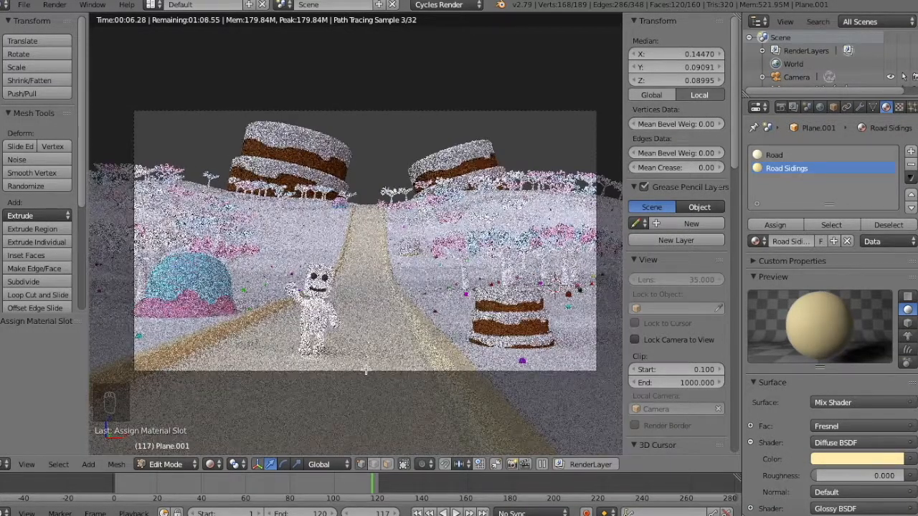
pyautogui.hotkey('shift', 'z')
# Leave mesh editing and replace the right background cake's White Icing with Pink Icing
pyautogui.press('Tab')
pyautogui.rightClick(452, 162)
pyautogui.click(755, 225)
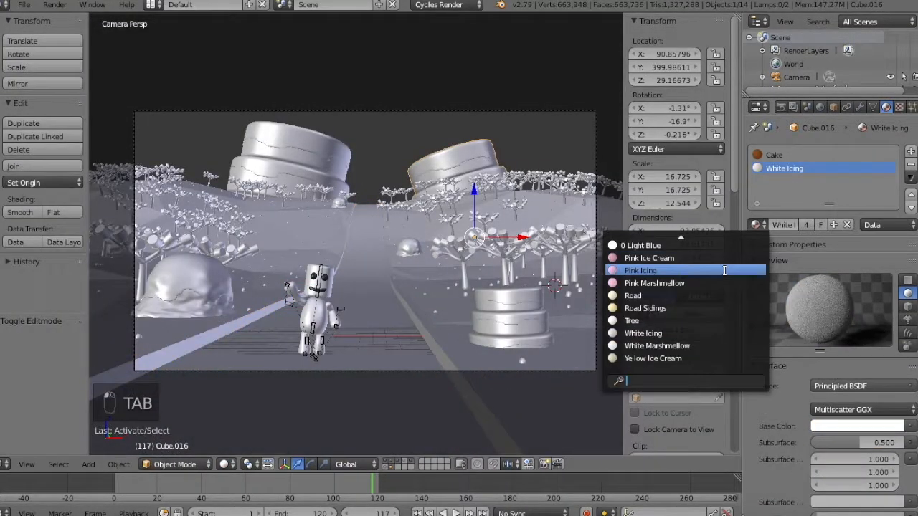
pyautogui.click(724, 270)
# Check the material choices for the left background cake and replace the foreground cake's White Icing with Pink Icing
pyautogui.rightClick(331, 165)
pyautogui.click(755, 224)
pyautogui.rightClick(518, 318)
pyautogui.click(756, 225)
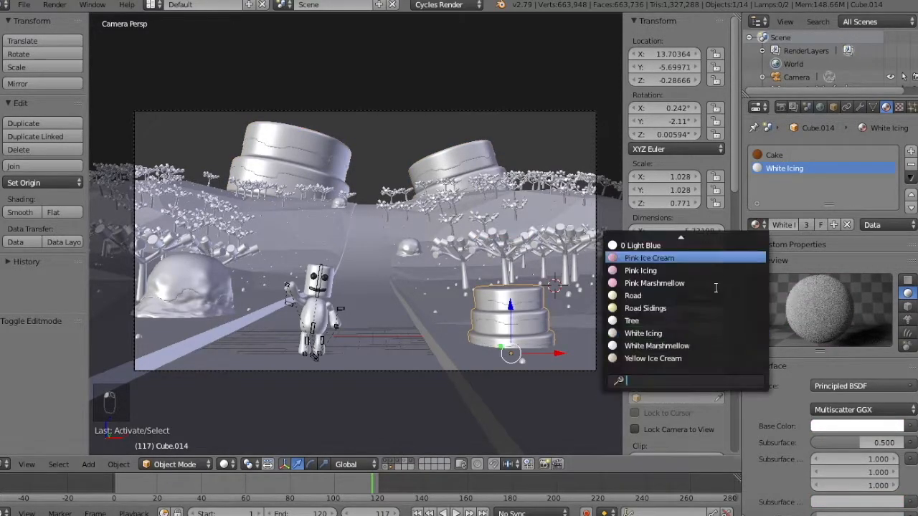
pyautogui.click(726, 270)
# Replace the foreground cake's Pink Icing with the light blue icing material
pyautogui.rightClick(452, 161)
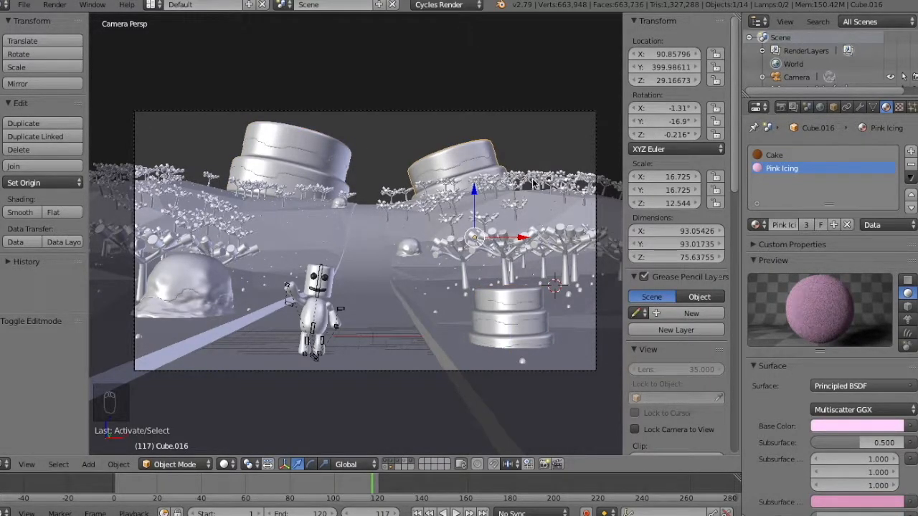
pyautogui.hotkey('shift', 'z')
pyautogui.hotkey('shift', 'z')
pyautogui.rightClick(505, 309)
pyautogui.click(755, 224)
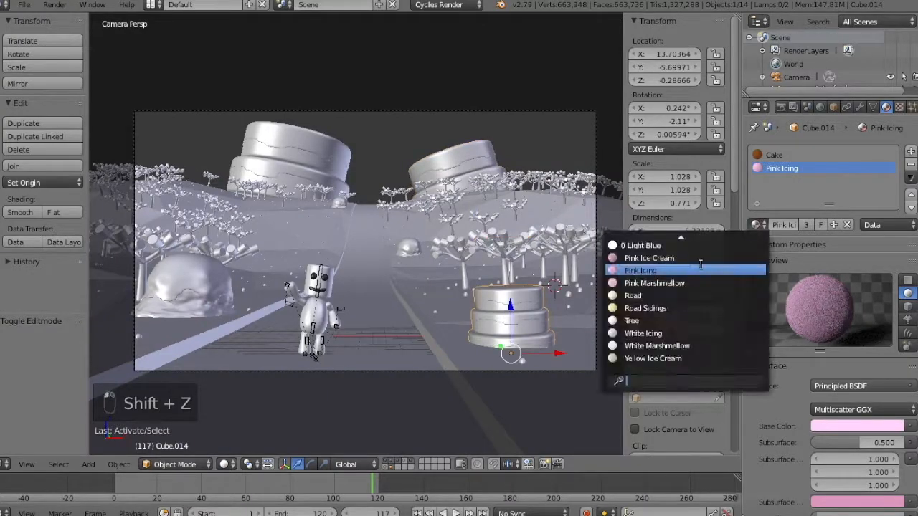
pyautogui.scroll(-9, 696, 257)
pyautogui.scroll(20, 697, 257)
pyautogui.click(682, 267)
# Assign White Icing to the left background cake and check the icing colours in a rendered preview
pyautogui.rightClick(331, 169)
pyautogui.click(756, 224)
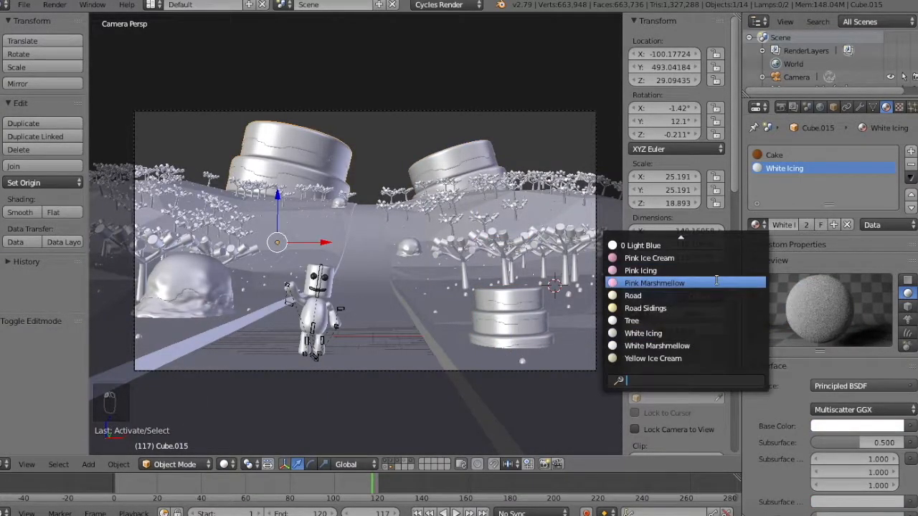
pyautogui.click(697, 333)
pyautogui.hotkey('shift', 'z')
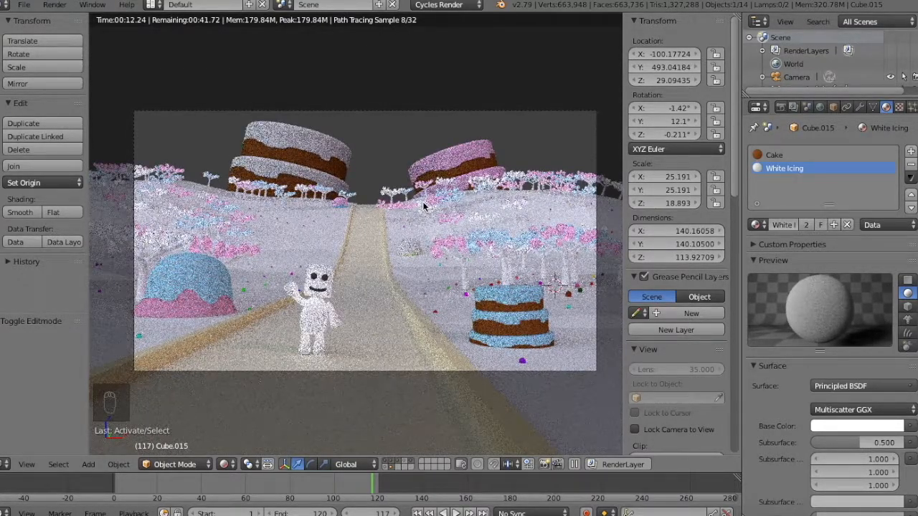
pyautogui.hotkey('shift', 'z')
# Rotate the main sun lamp by about -13.4° in the side view and preview the lighting
pyautogui.press('KP_1')
pyautogui.moveTo(266, 161); pyautogui.dragTo(194, 170, button='middle')
pyautogui.rightClick(194, 175)
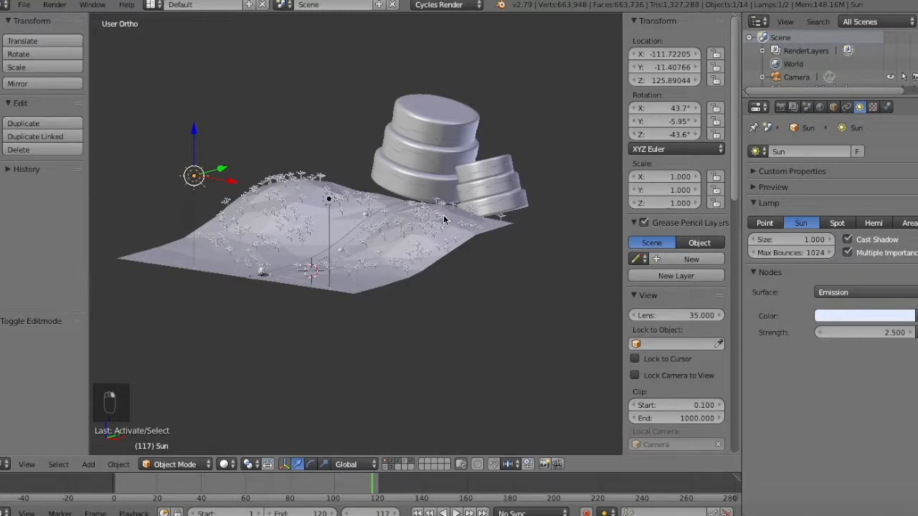
pyautogui.hotkey('shift', 'z')
pyautogui.hotkey('shift', 'z')
pyautogui.press('KP_3')
pyautogui.press('r')
pyautogui.click(449, 164)
pyautogui.hotkey('shift', 'z')
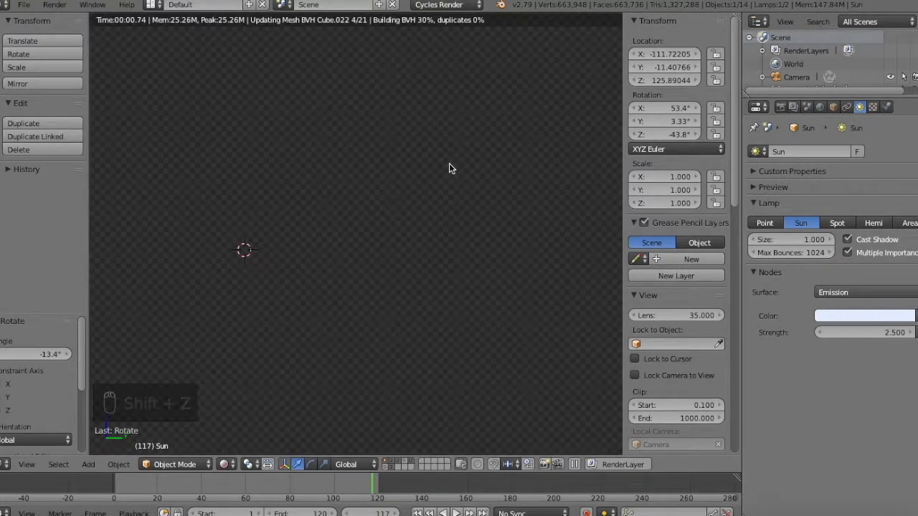
# Rotate the pink hemi lamp about 11.9° around the Z axis and change its type to Sun
pyautogui.press('KP_1')
pyautogui.hotkey('shift', 'z')
pyautogui.rightClick(449, 163)
pyautogui.moveTo(449, 163); pyautogui.dragTo(454, 245, button='middle')
pyautogui.press('r')
pyautogui.press('z')
pyautogui.click(459, 203)
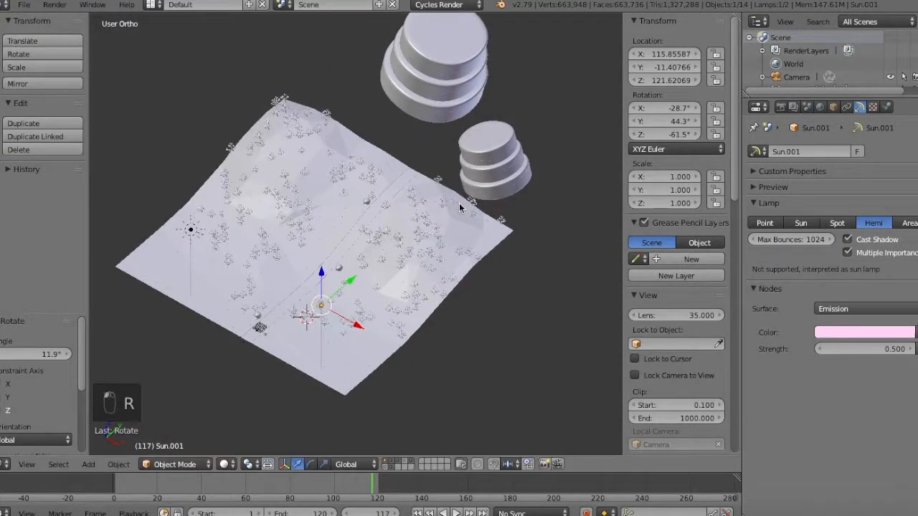
pyautogui.hotkey('shift', 'z')
pyautogui.hotkey('shift', 'z')
pyautogui.press('KP_0')
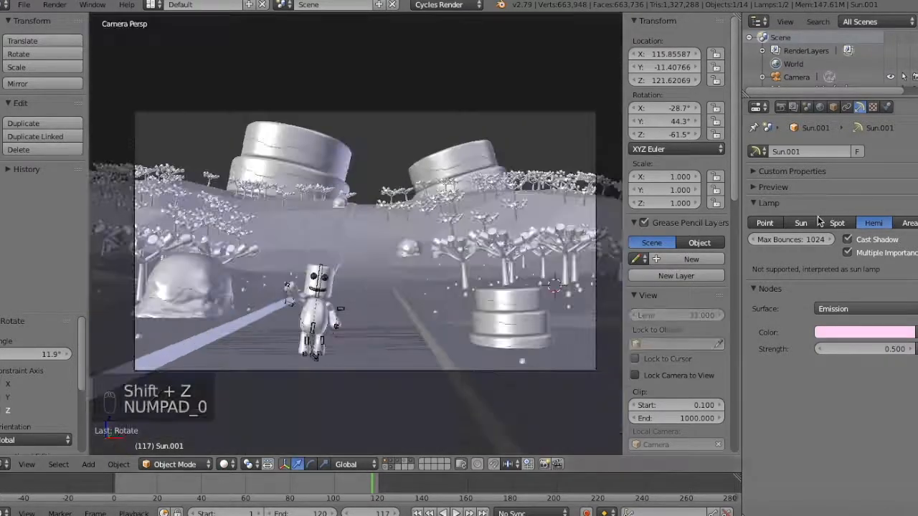
pyautogui.click(801, 223)
# Duplicate the pink sun lamp, place the copy below the terrain and rotate it to about -146°, 13°, -140°
pyautogui.press('KP_1')
pyautogui.press('KP_Subtract')
pyautogui.press('KP_Subtract')
pyautogui.press('KP_Subtract')
pyautogui.press('KP_Add')
pyautogui.press('KP_Add')
pyautogui.press('KP_Add')
pyautogui.press('KP_Add')
pyautogui.press('KP_Add')
pyautogui.hotkey('shift', 'd')
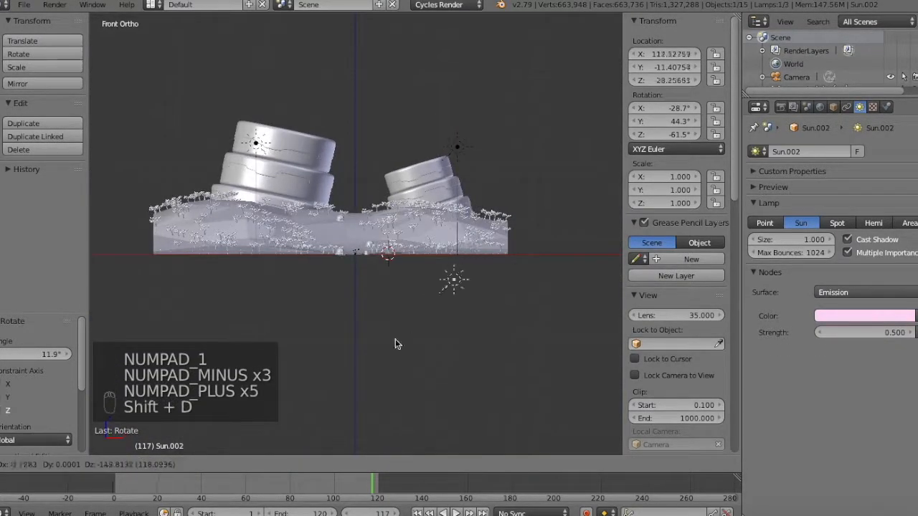
pyautogui.press('e')
pyautogui.press('r')
pyautogui.press('g')
pyautogui.click(445, 385)
pyautogui.hotkey('shift', 'z')
pyautogui.moveTo(465, 363); pyautogui.dragTo(380, 333, button='middle')
pyautogui.press('KP_1')
# Set the lower sun lamp's colour to pale lavender blue and preview it through the camera
pyautogui.click(849, 316)
pyautogui.moveTo(847, 192); pyautogui.dragTo(851, 172)
pyautogui.press('KP_0')
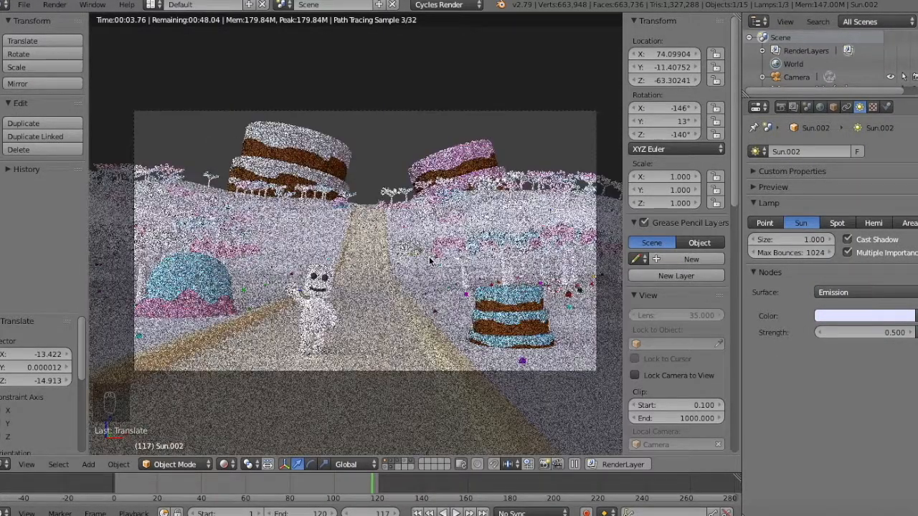
pyautogui.hotkey('shift', 'z')
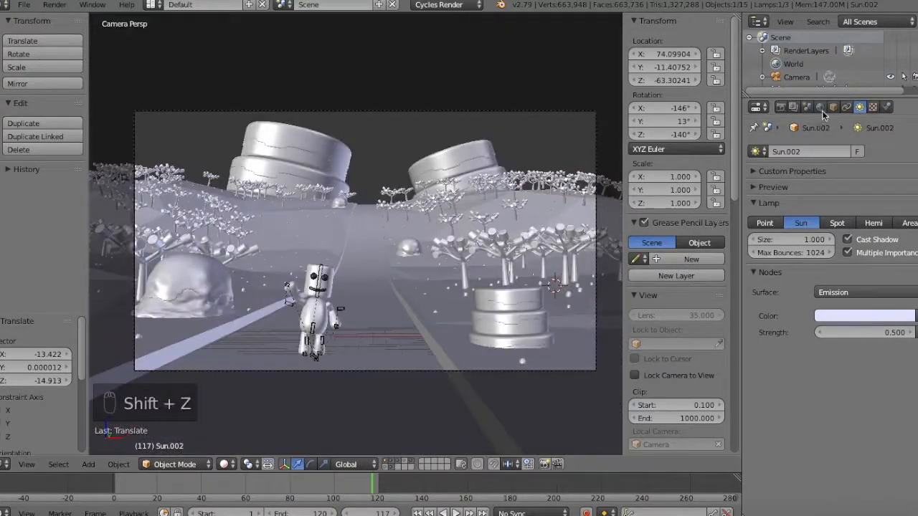
# In the world's node tree, drive the background colour with a Sky Texture that has texture coordinate and mapping nodes
pyautogui.click(820, 107)
pyautogui.hotkey('shift', 'F3')
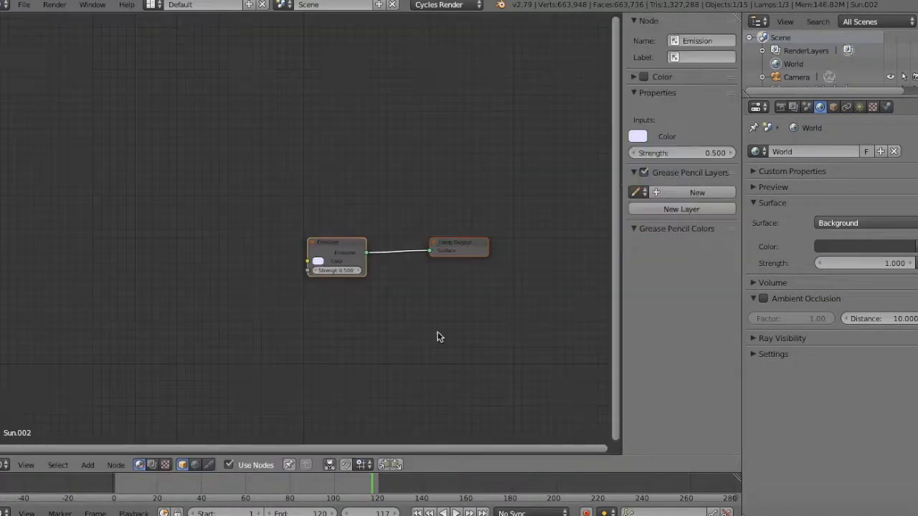
pyautogui.click(195, 464)
pyautogui.click(867, 219)
pyautogui.click(864, 247)
pyautogui.click(666, 113)
pyautogui.click(853, 247)
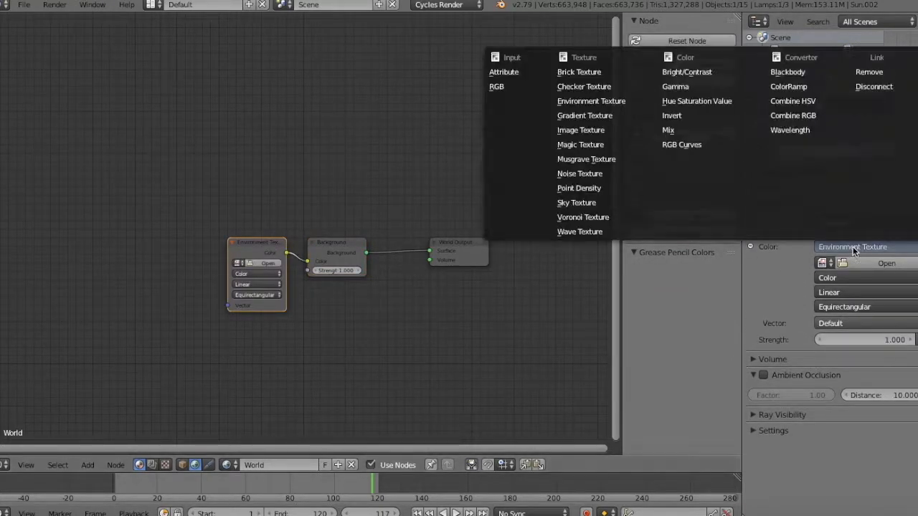
pyautogui.click(577, 202)
pyautogui.hotkey('ctrl', 't')
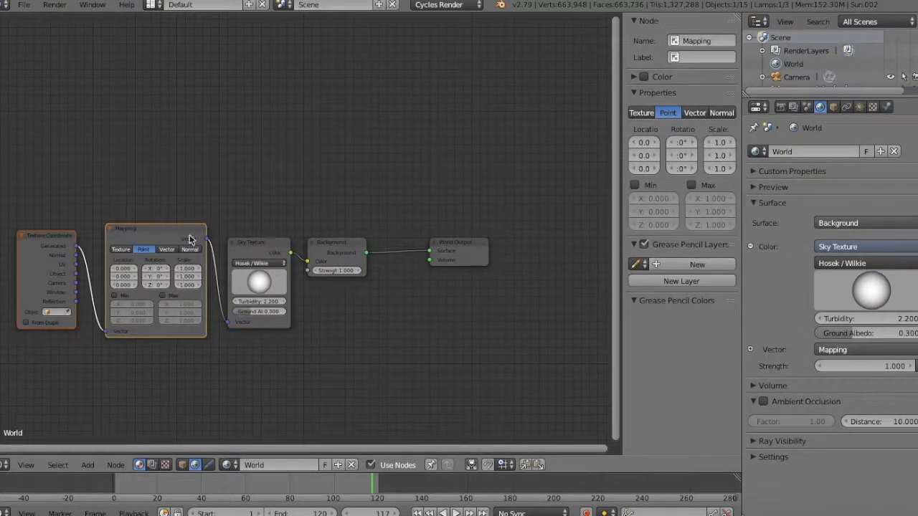
# Show the world preview and move the Background and World Output nodes away to make room after the Sky Texture
pyautogui.click(244, 243)
pyautogui.click(760, 187)
pyautogui.click(334, 244)
pyautogui.keyDown('shift'); pyautogui.click(467, 245); pyautogui.keyUp('shift')
pyautogui.moveTo(467, 246); pyautogui.dragTo(637, 250)
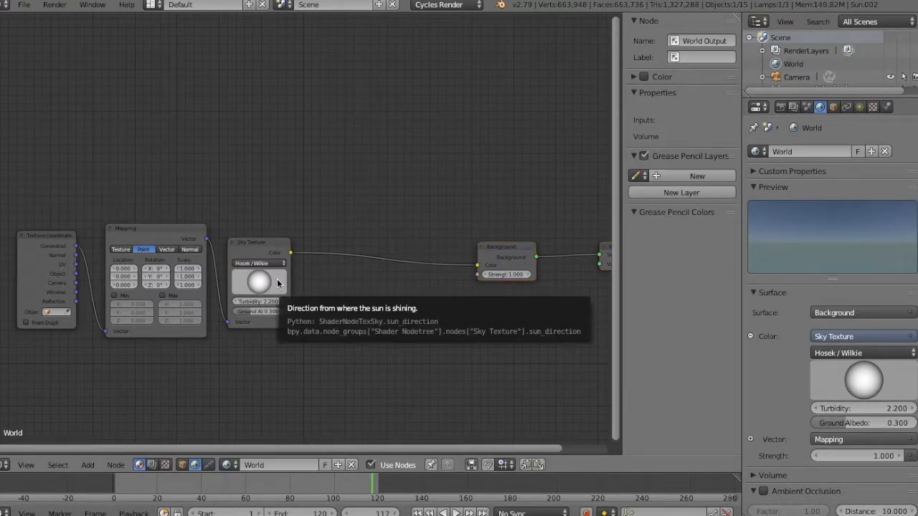
pyautogui.press('n')
# Insert an RGB Curves node between the Sky Texture and Background nodes
pyautogui.hotkey('shift', 'a')
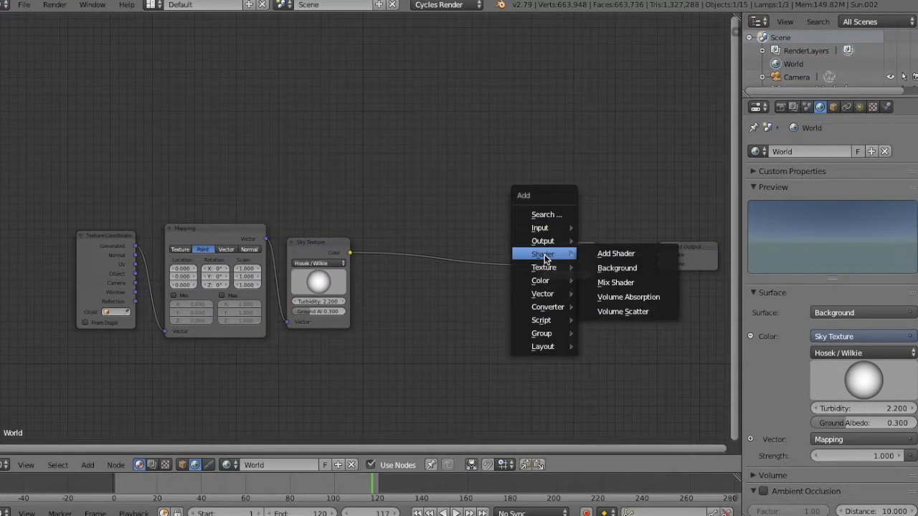
pyautogui.moveTo(549, 308)
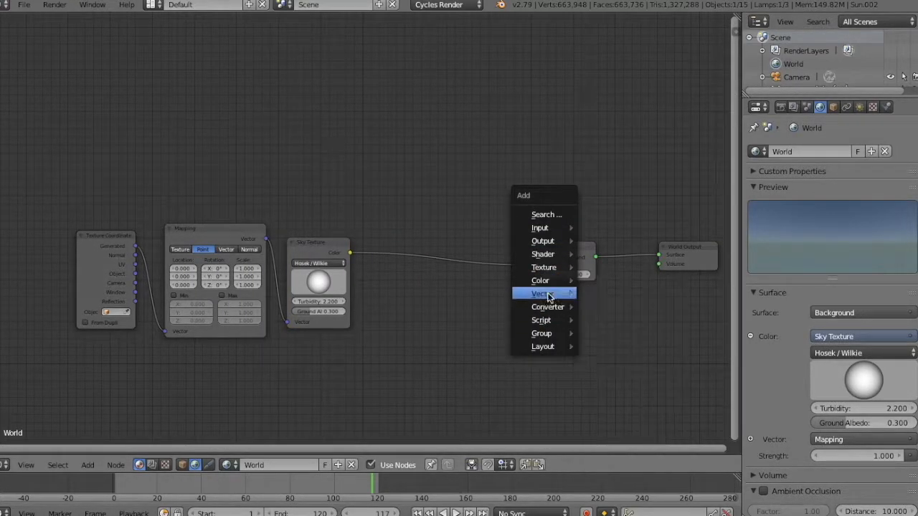
pyautogui.moveTo(553, 279)
pyautogui.click(616, 390)
pyautogui.click(395, 220)
# Shape the colour channel curves into a pink sky, with a red curve point at X 0.46364, Y 0.725
pyautogui.click(412, 242)
pyautogui.moveTo(435, 271); pyautogui.dragTo(437, 268)
pyautogui.click(412, 243)
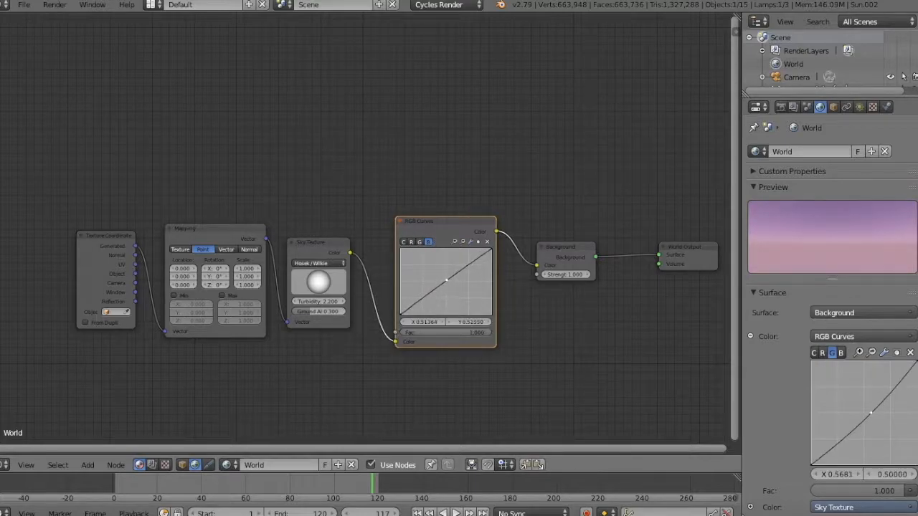
pyautogui.moveTo(443, 280); pyautogui.dragTo(446, 282)
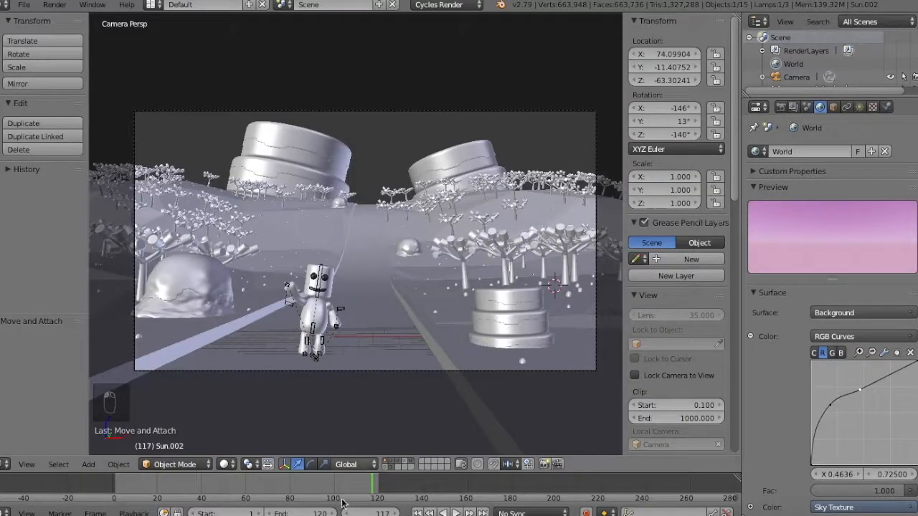
# Preview the new sky in the rendered camera view with all scene layers shown
pyautogui.hotkey('shift', 'z')
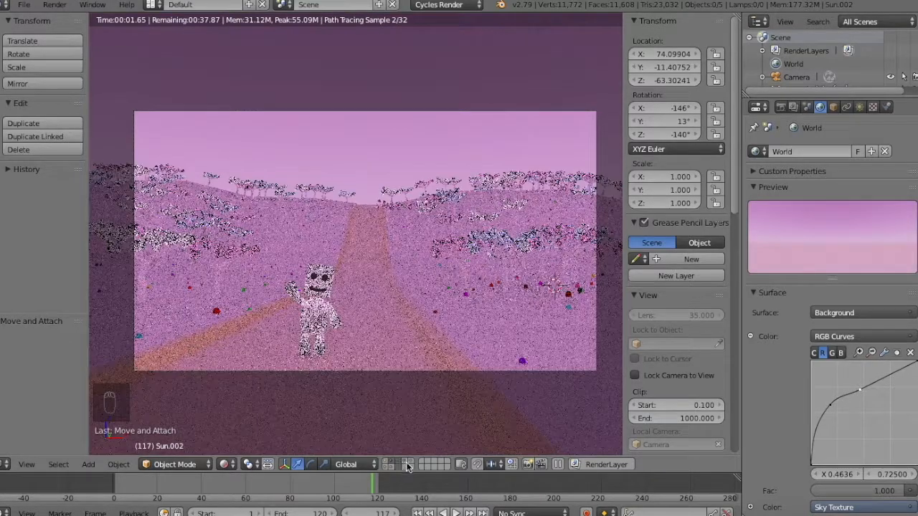
pyautogui.hotkey('shift', 'z')
pyautogui.keyDown('shift'); pyautogui.click(385, 468); pyautogui.keyUp('shift')
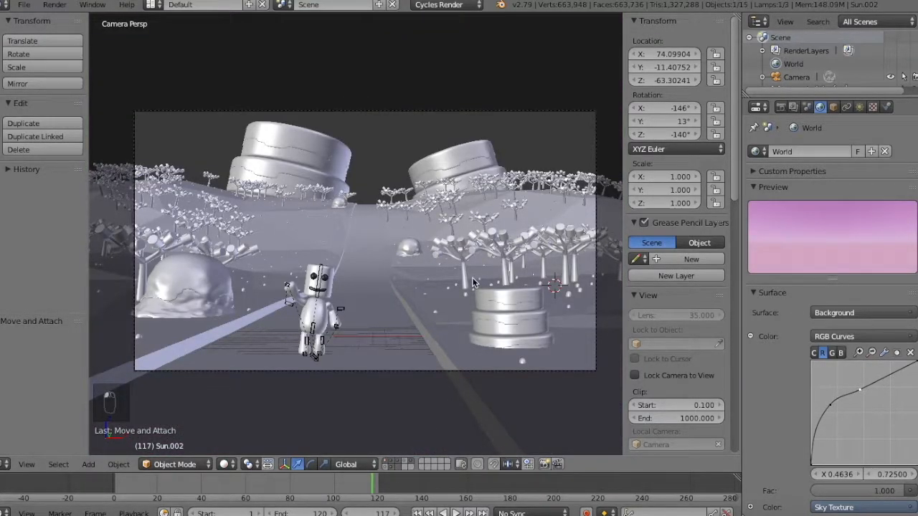
pyautogui.hotkey('shift', 'z')
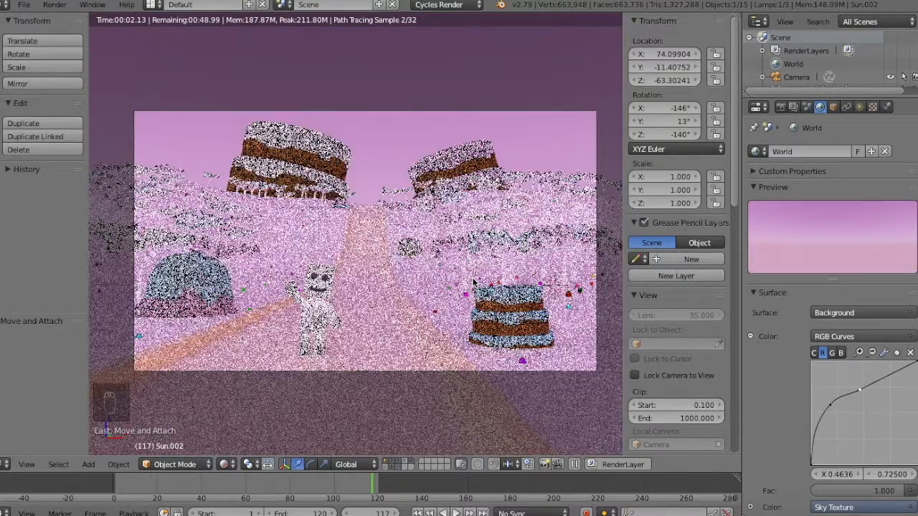
# Insert a Bright/Contrast node between the RGB Curves and Background nodes of the world
pyautogui.click(5, 464)
pyautogui.click(36, 320)
pyautogui.hotkey('shift', 'a')
pyautogui.moveTo(618, 342)
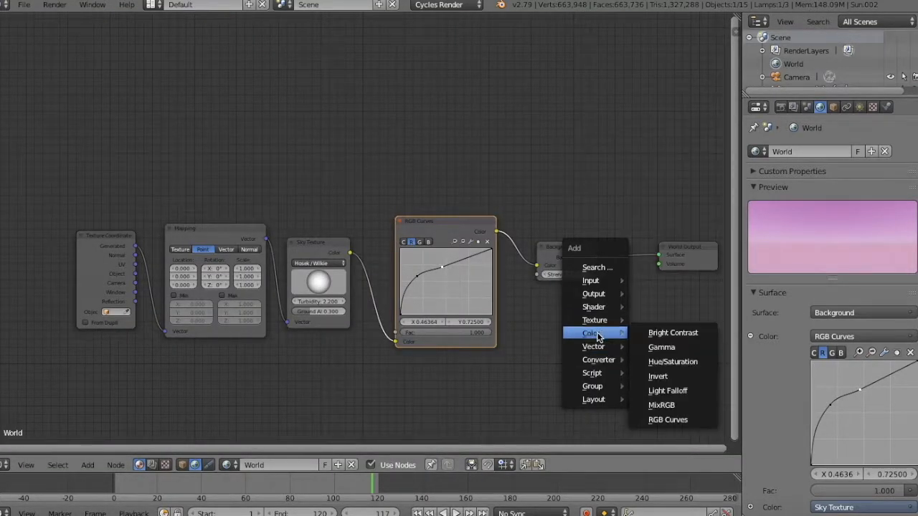
pyautogui.click(673, 333)
pyautogui.click(561, 261)
# Insert a Hue/Saturation node after Bright/Contrast with saturation 0.5 and check the softened sky in the render
pyautogui.hotkey('shift', 'a')
pyautogui.moveTo(535, 303)
pyautogui.click(624, 334)
pyautogui.click(656, 260)
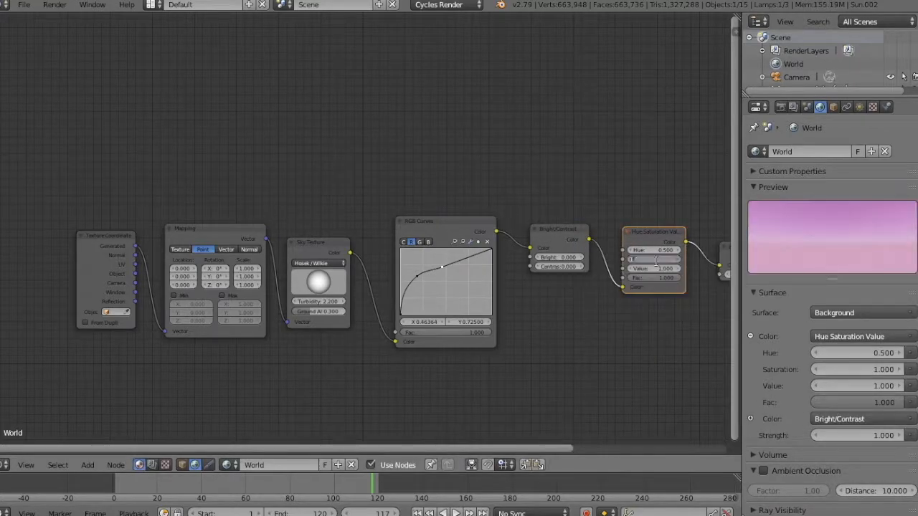
pyautogui.write('0.5')
pyautogui.press('Return')
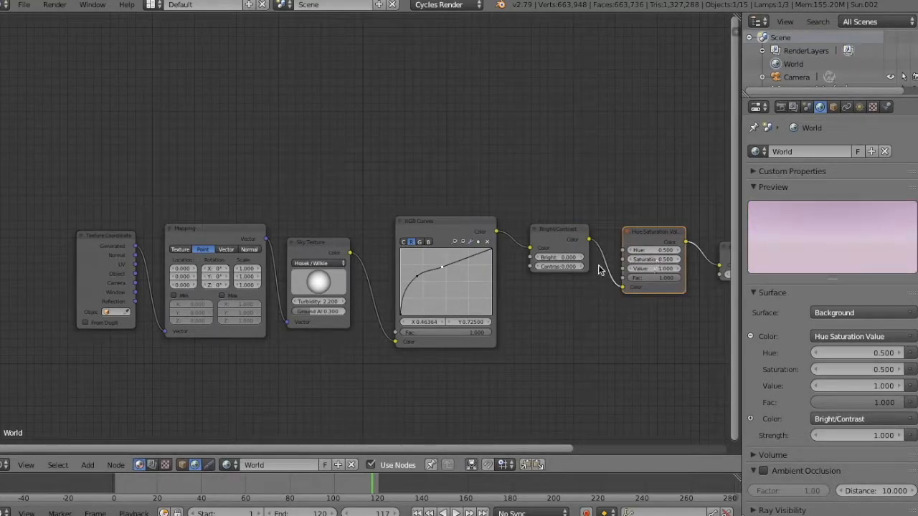
pyautogui.click(4, 465)
pyautogui.click(24, 446)
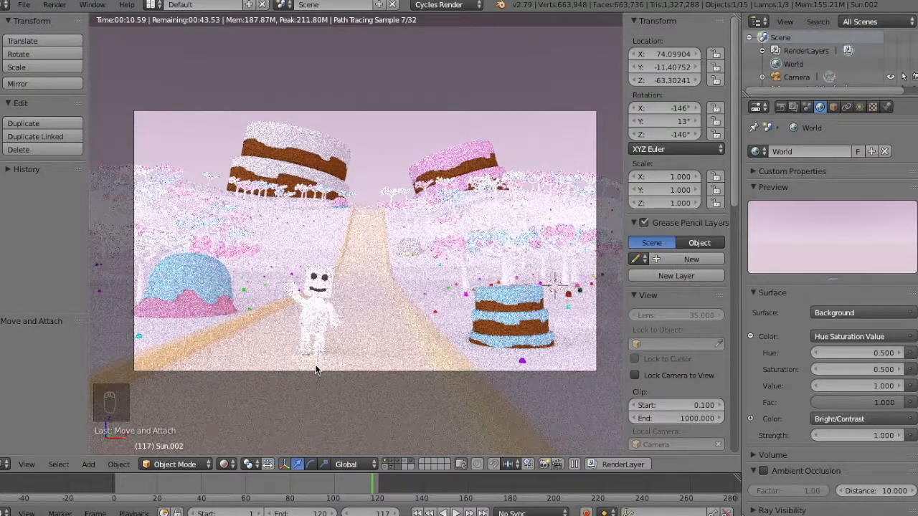
pyautogui.hotkey('shift', 'z')
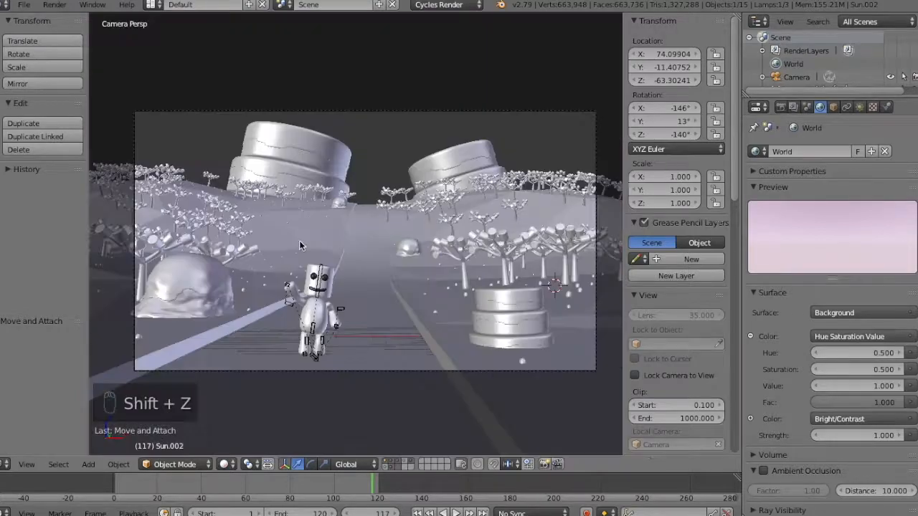
# Select hillside faces on both sides of the road and assign them to the ground's Trees vertex group
pyautogui.rightClick(303, 246)
pyautogui.press('Tab')
pyautogui.press('a')
pyautogui.press('a')
pyautogui.press('c')
pyautogui.click(279, 240)
pyautogui.rightClick(276, 235)
pyautogui.press('a')
pyautogui.press('c')
pyautogui.click(257, 218)
pyautogui.rightClick(255, 224)
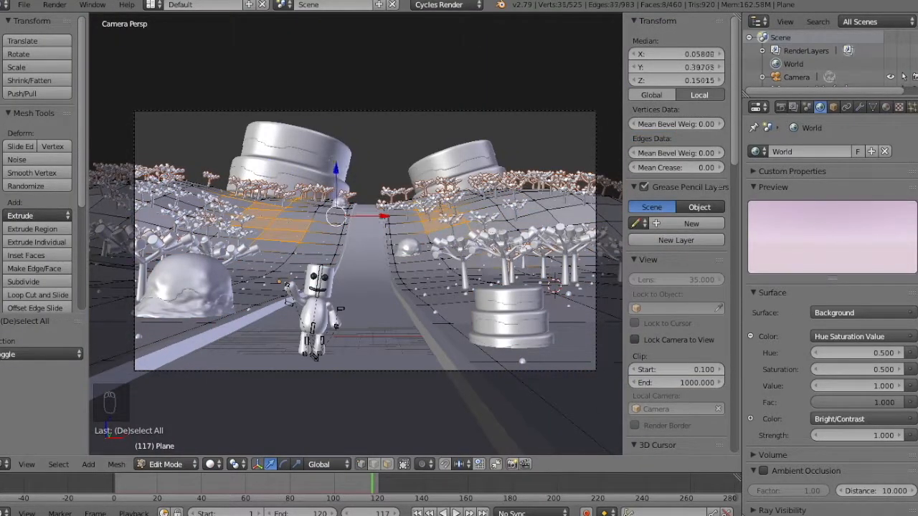
pyautogui.click(874, 107)
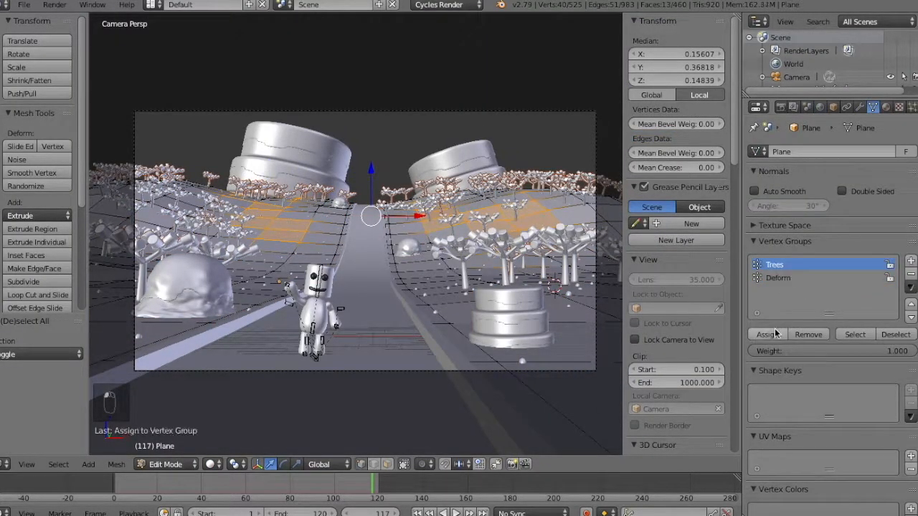
pyautogui.press('a')
pyautogui.press('Tab')
# Reorder the ground's modifiers, moving Decimate below the two particle systems
pyautogui.click(860, 107)
pyautogui.click(900, 238)
pyautogui.click(900, 238)
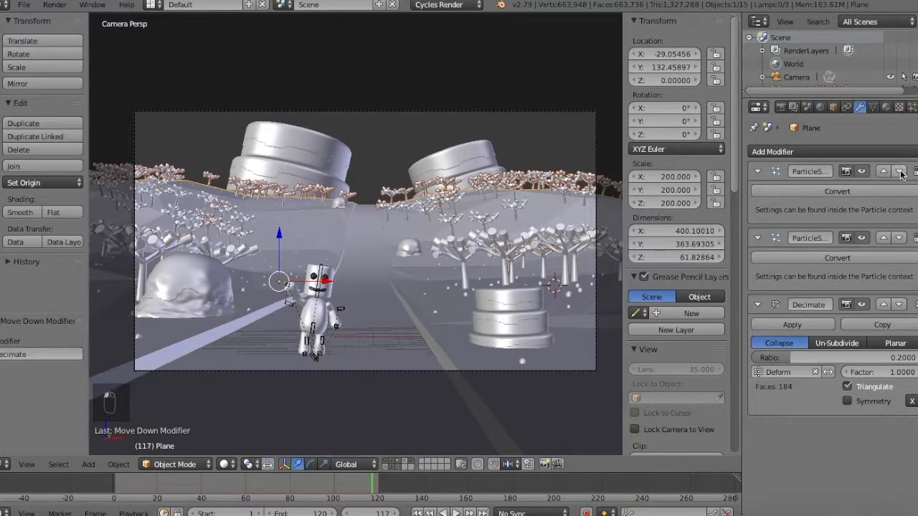
pyautogui.click(900, 172)
pyautogui.click(900, 238)
pyautogui.click(900, 238)
# Assign more hillside faces near the character to the Trees vertex group and check the group's faces
pyautogui.press('Tab')
pyautogui.press('c')
pyautogui.moveTo(301, 244)
pyautogui.mouseDown()
pyautogui.moveTo(307, 208)
pyautogui.moveTo(310, 228)
pyautogui.mouseUp()
pyautogui.click(873, 108)
pyautogui.click(775, 336)
pyautogui.press('a')
pyautogui.click(854, 336)
pyautogui.press('a')
pyautogui.press('Tab')
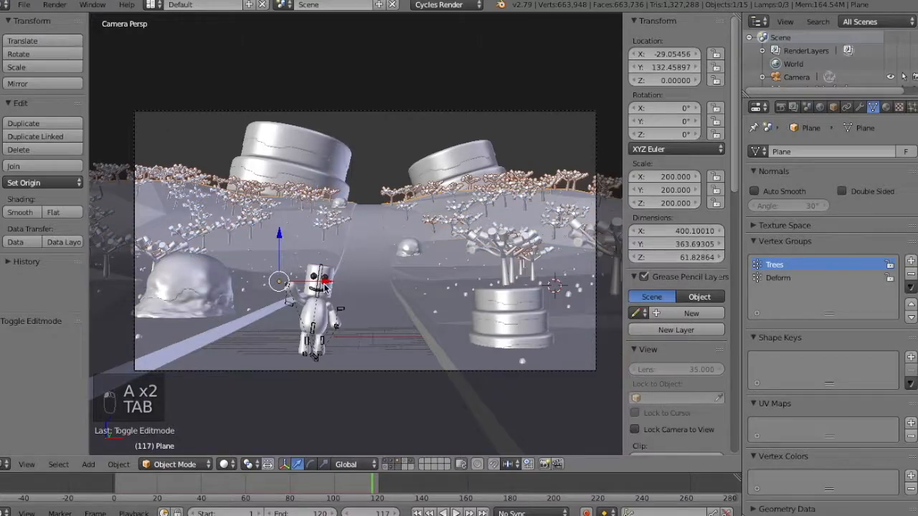
# Set the tree particle system's density vertex group to Trees
pyautogui.hotkey('shift', 'z')
pyautogui.hotkey('shift', 'z')
pyautogui.click(912, 107)
pyautogui.click(773, 155)
pyautogui.scroll(-9, 846, 302)
pyautogui.click(851, 302)
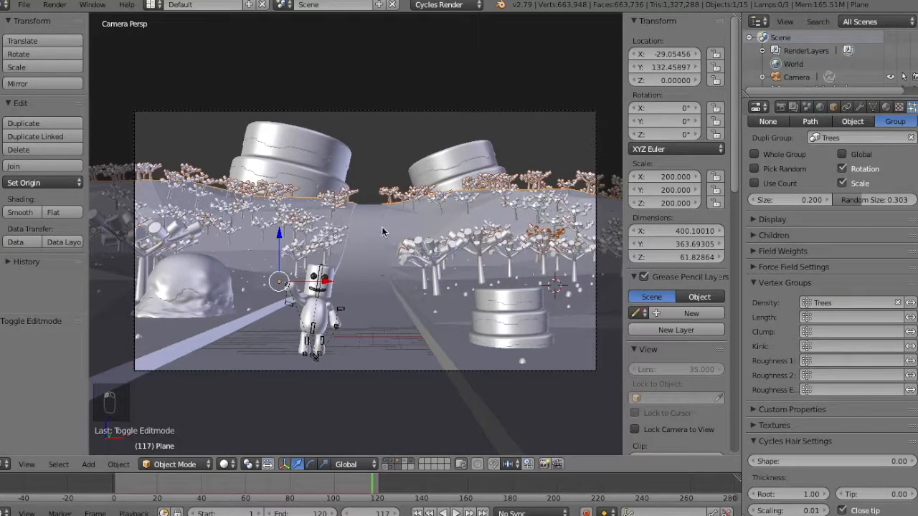
# Check which ground faces belong to the Trees vertex group
pyautogui.press('Tab')
pyautogui.click(860, 108)
pyautogui.click(873, 107)
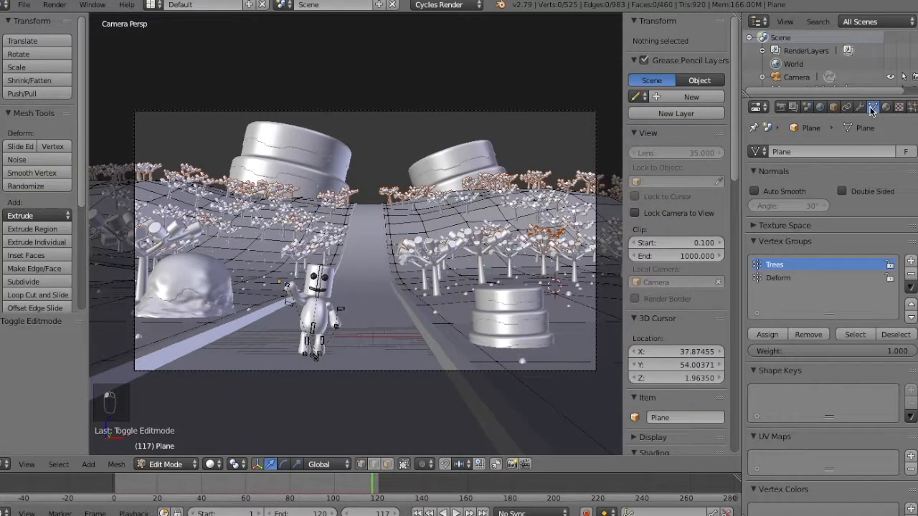
pyautogui.click(855, 334)
pyautogui.press('c')
pyautogui.press('a')
pyautogui.press('Tab')
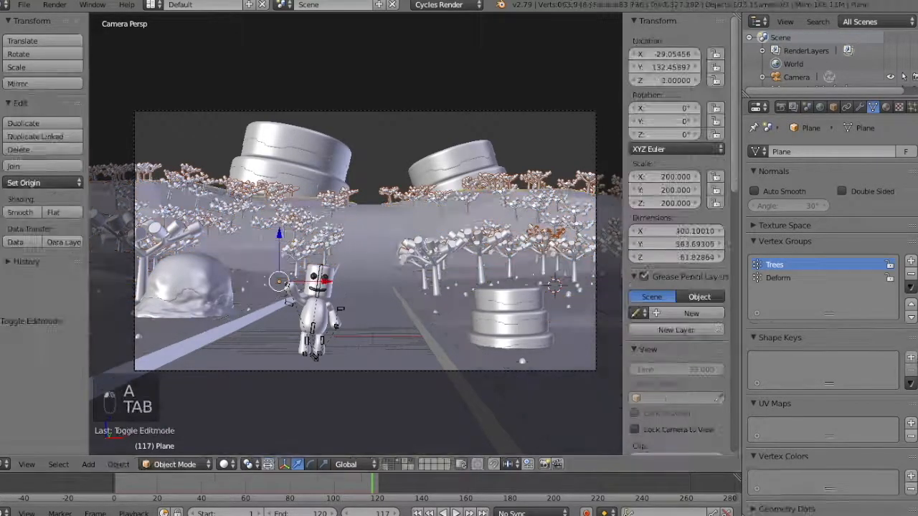
# Choose the Trees vertex group again as the density of the tree particle system
pyautogui.click(911, 108)
pyautogui.click(851, 303)
pyautogui.click(835, 334)
# Assign the hillside faces behind the three-tier cake to the Trees vertex group and reselect Trees as the tree particle density
pyautogui.press('Tab')
pyautogui.press('c')
pyautogui.moveTo(479, 221); pyautogui.dragTo(534, 214)
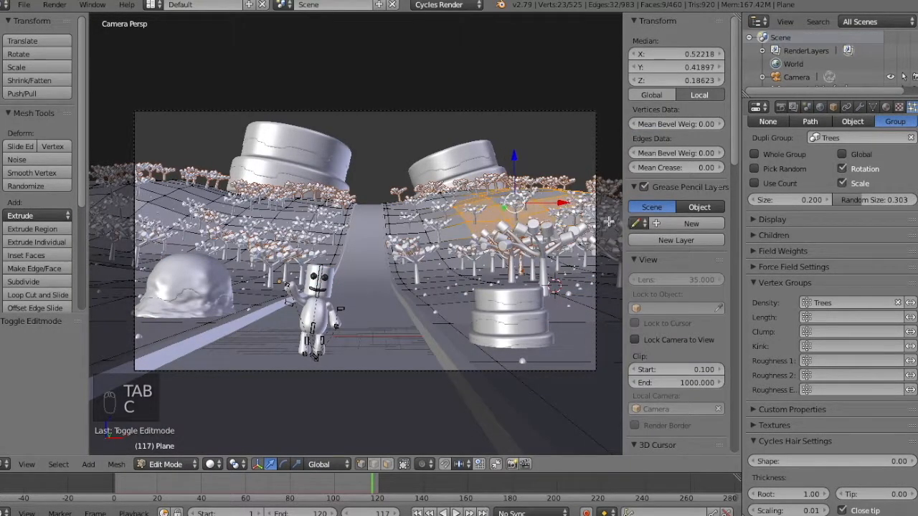
pyautogui.rightClick(629, 223)
pyautogui.click(873, 107)
pyautogui.press('a')
pyautogui.click(912, 107)
pyautogui.click(852, 302)
pyautogui.click(835, 334)
pyautogui.press('Tab')
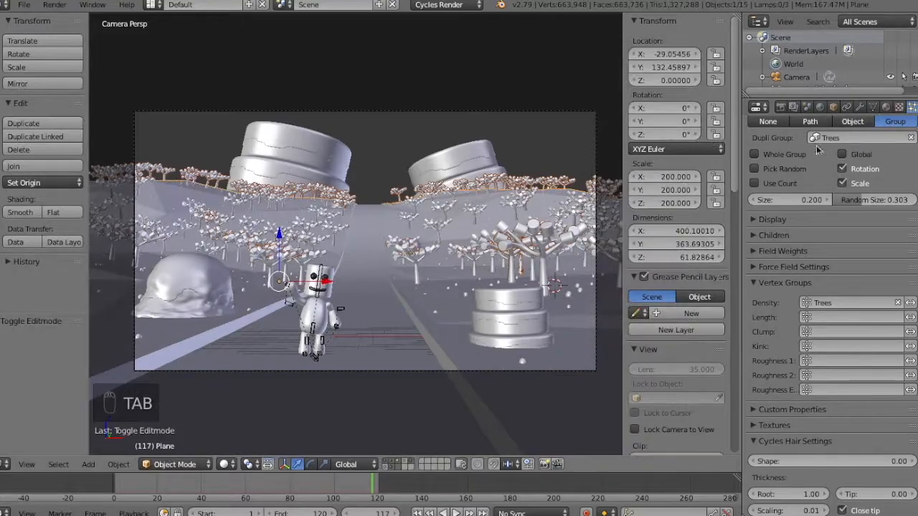
# Select the faces of the Trees vertex group and inspect their coverage over the whole ground plane
pyautogui.press('Tab')
pyautogui.press('c')
pyautogui.rightClick(201, 204)
pyautogui.press('a')
pyautogui.click(872, 108)
pyautogui.click(853, 335)
pyautogui.press('KP_1')
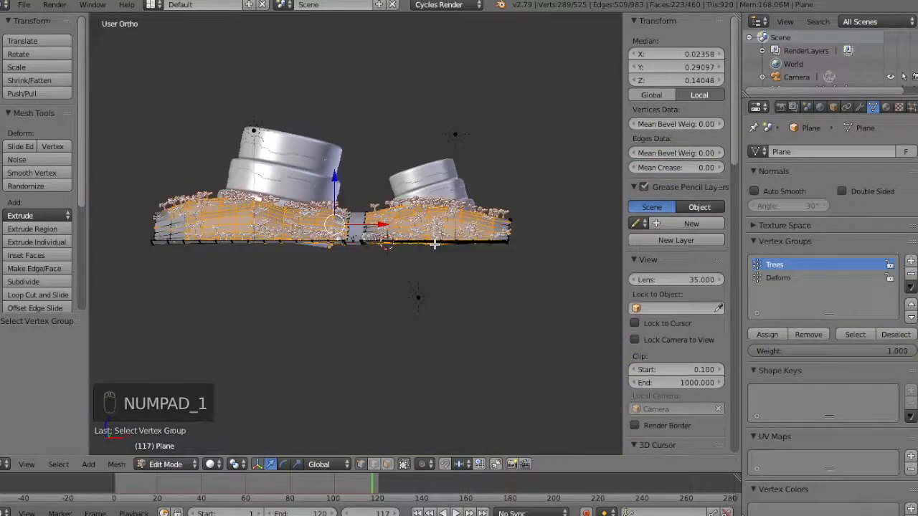
pyautogui.moveTo(435, 244); pyautogui.dragTo(391, 293, button='middle')
pyautogui.click(860, 107)
pyautogui.click(911, 107)
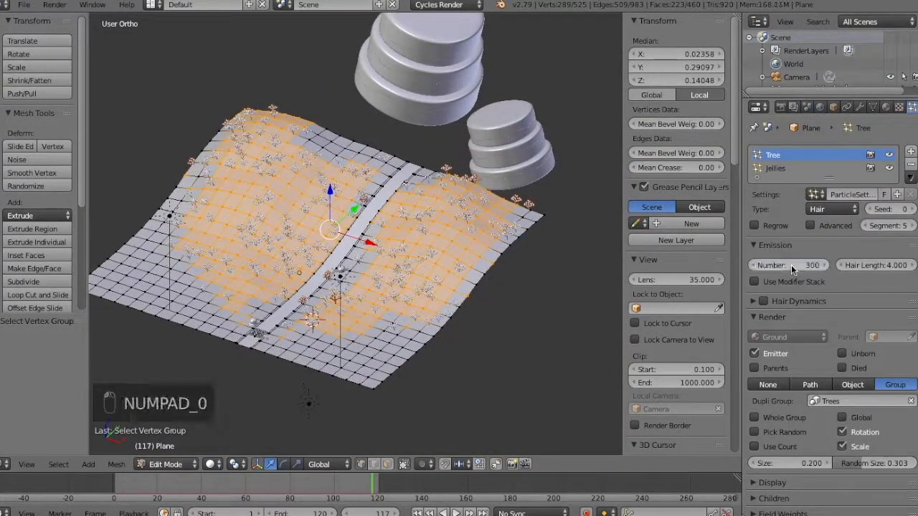
# Return to the camera view in Object Mode and preview the scene in rendered shading
pyautogui.press('a')
pyautogui.press('Tab')
pyautogui.press('KP_0')
pyautogui.press('a')
pyautogui.press('a')
pyautogui.press('a')
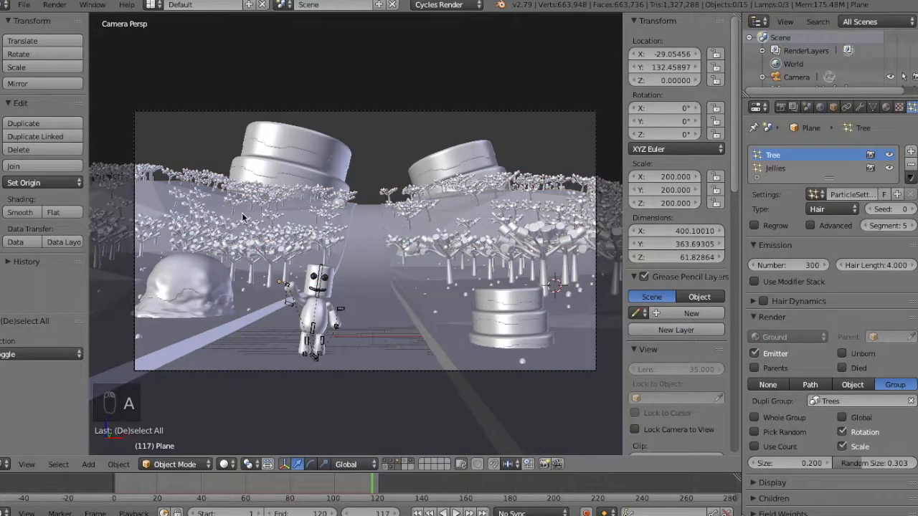
pyautogui.hotkey('shift', 'z')
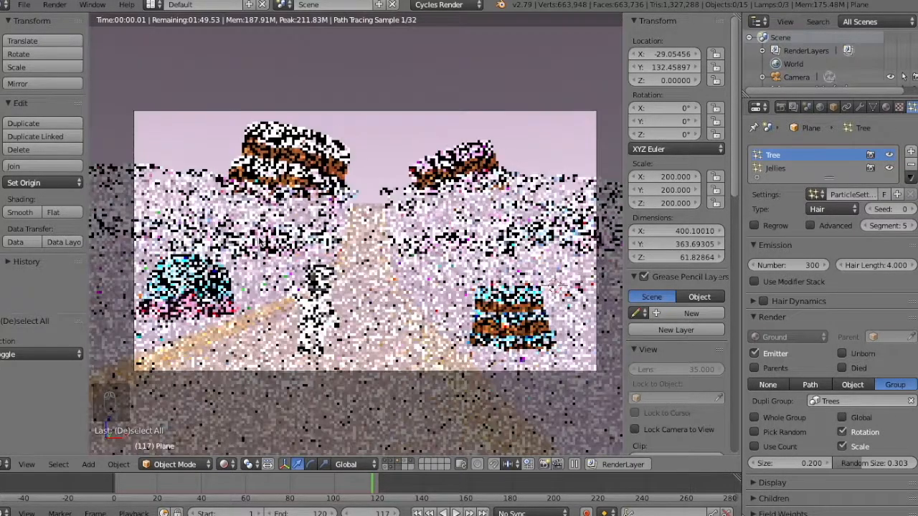
pyautogui.hotkey('shift', 'z')
# Check which ground faces are included in the Trees vertex group from the camera view
pyautogui.press('Tab')
pyautogui.press('c')
pyautogui.rightClick(287, 252)
pyautogui.click(873, 107)
pyautogui.click(855, 334)
pyautogui.press('c')
pyautogui.press('a')
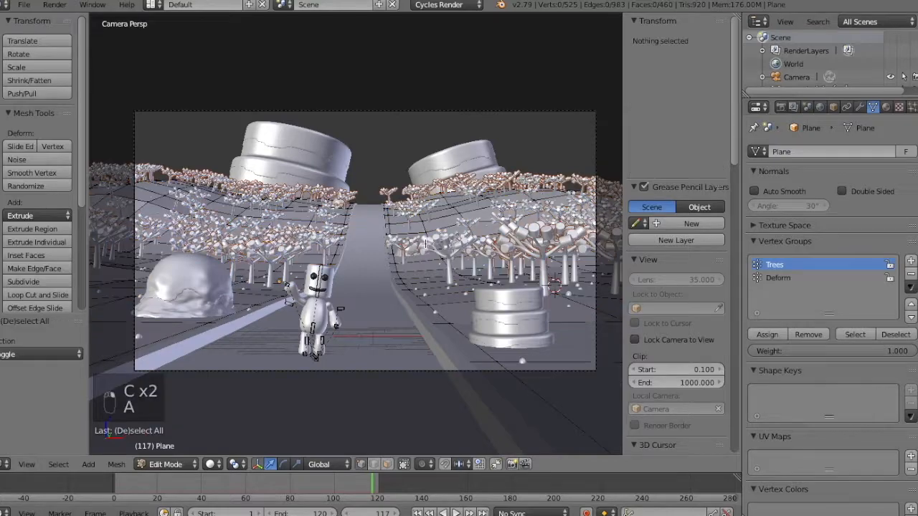
# Circle-select the faces beside the small ice cream right of the road, and reorder the ground's modifiers with Decimate last
pyautogui.press('c')
pyautogui.click(435, 250)
pyautogui.rightClick(435, 250)
pyautogui.press('a')
pyautogui.press('Tab')
pyautogui.click(860, 108)
pyautogui.click(898, 171)
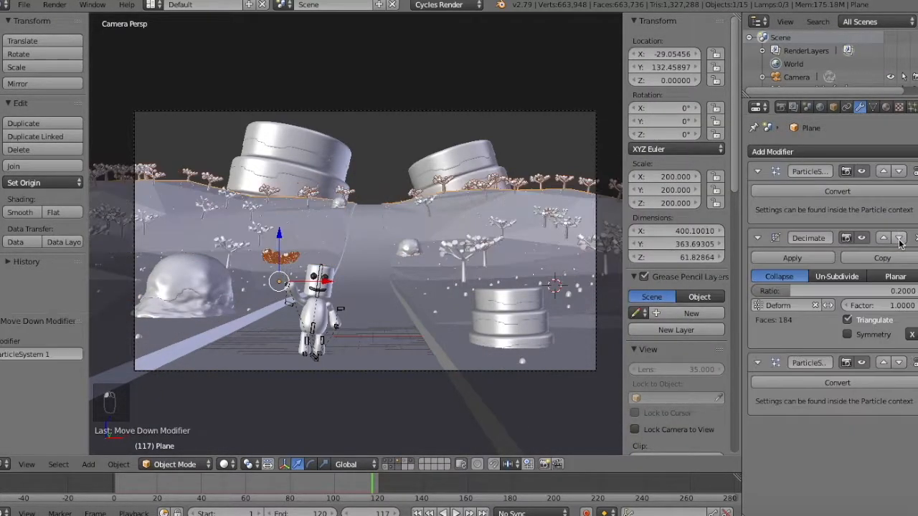
pyautogui.click(898, 238)
# Try circle-selecting the ground vertices along the road edge near the three-tier cake for the Trees vertex group
pyautogui.press('Tab')
pyautogui.press('c')
pyautogui.click(429, 295)
pyautogui.rightClick(429, 296)
pyautogui.click(873, 108)
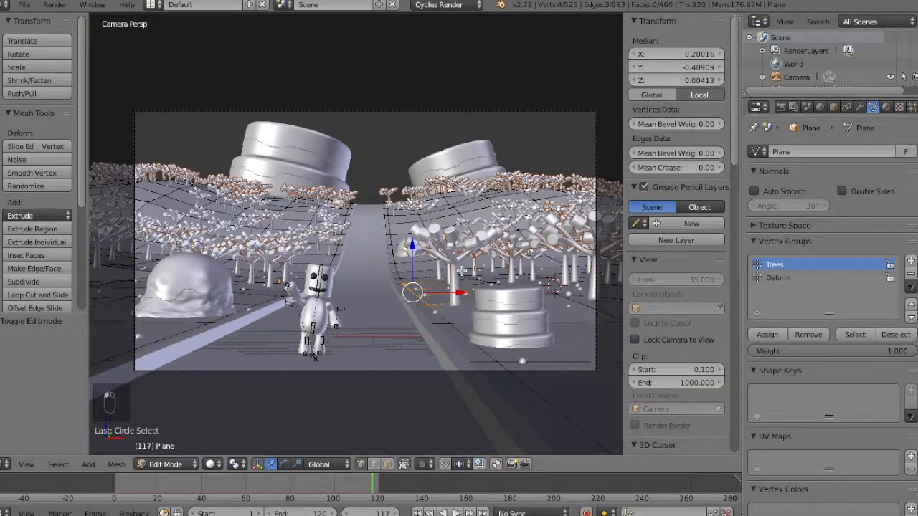
pyautogui.press('a')
pyautogui.press('Tab')
# Lower and reposition the small ice cream right of the road, rotate the far one on the hill, and preview the render
pyautogui.rightClick(399, 250)
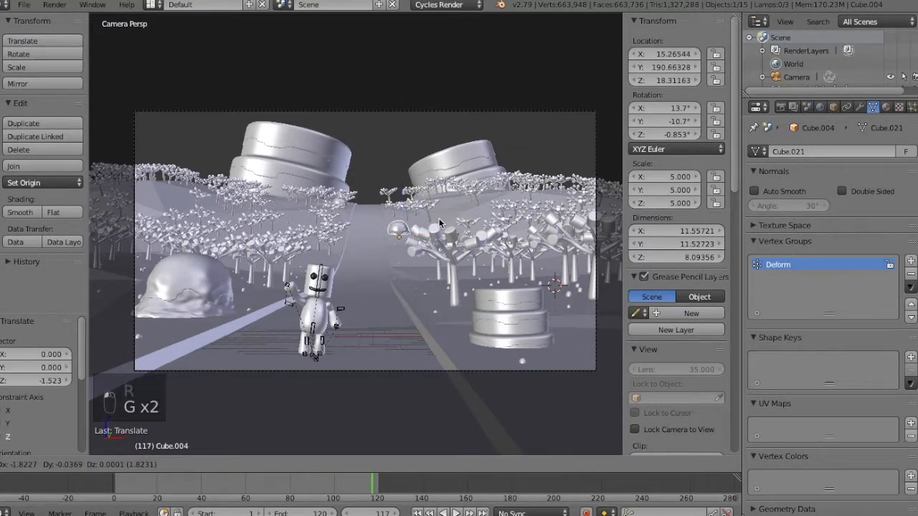
pyautogui.rightClick(369, 208)
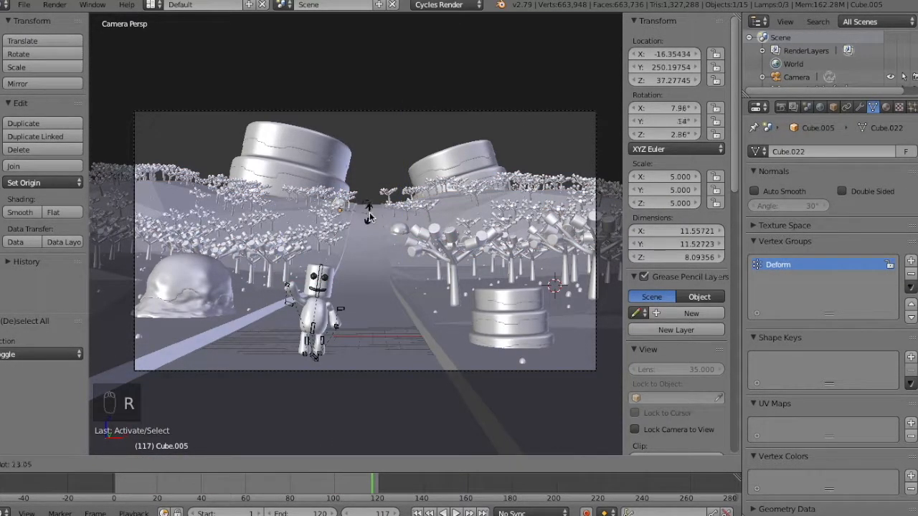
pyautogui.press('a')
pyautogui.hotkey('shift', 'z')
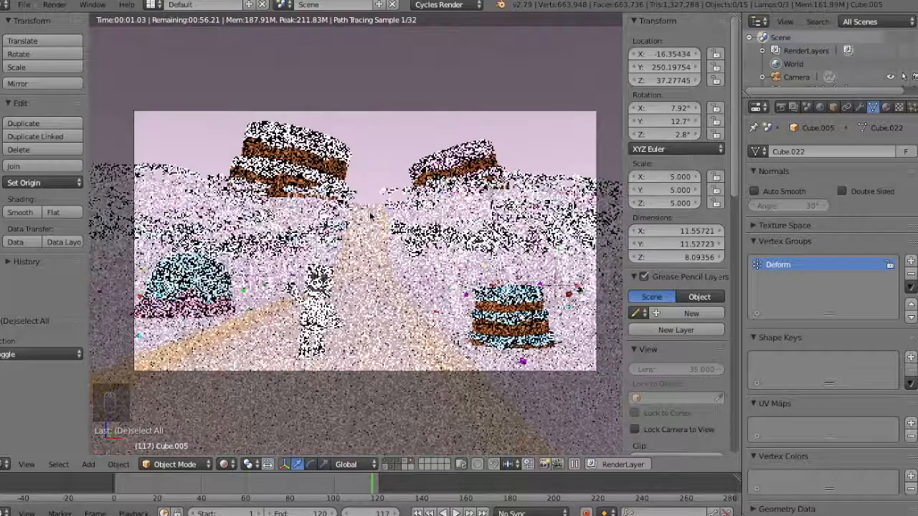
pyautogui.hotkey('shift', 'z')
# Circle-select the ground faces around the far ice cream for the Trees vertex group and refresh the tree particle distribution
pyautogui.press('Tab')
pyautogui.press('Tab')
pyautogui.rightClick(370, 216)
pyautogui.press('Tab')
pyautogui.press('a')
pyautogui.press('a')
pyautogui.press('a')
pyautogui.press('a')
pyautogui.press('c')
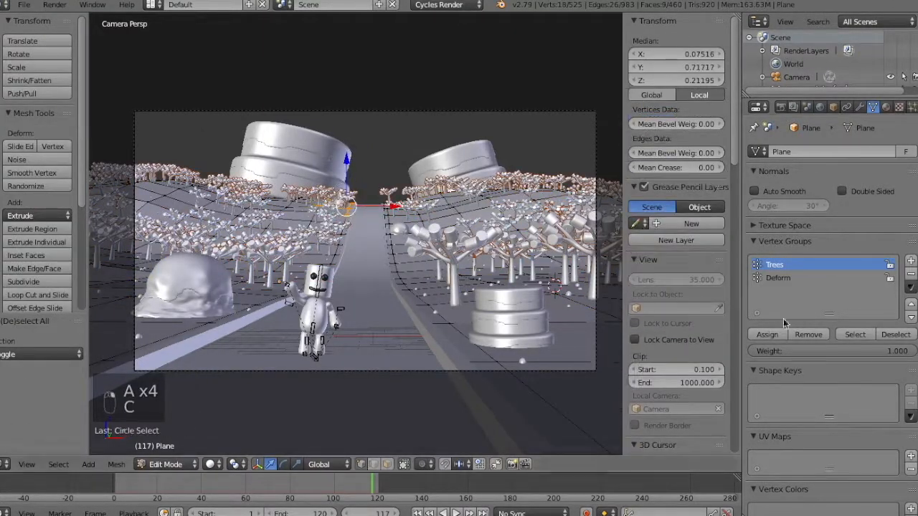
pyautogui.press('a')
pyautogui.press('Tab')
pyautogui.click(912, 106)
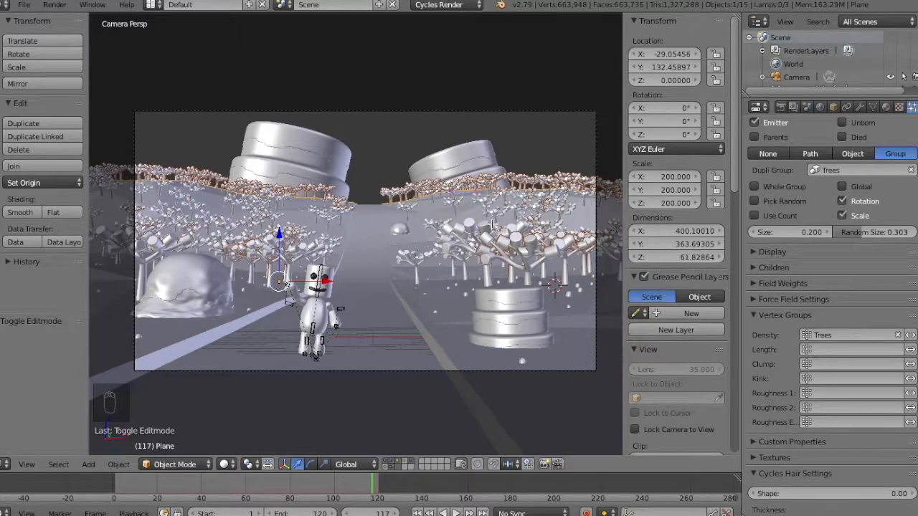
# Select the Trees vertex group's faces to check its coverage near the far ice cream
pyautogui.press('Tab')
pyautogui.click(872, 107)
pyautogui.press('a')
pyautogui.press('a')
pyautogui.press('a')
pyautogui.click(854, 335)
pyautogui.press('a')
# Select the hilltop faces around the far ice cream in wireframe and clear them from the Trees vertex group
pyautogui.press('c')
pyautogui.moveTo(330, 204); pyautogui.dragTo(340, 206)
pyautogui.press('Escape')
pyautogui.press('z')
pyautogui.press('c')
pyautogui.click(345, 209)
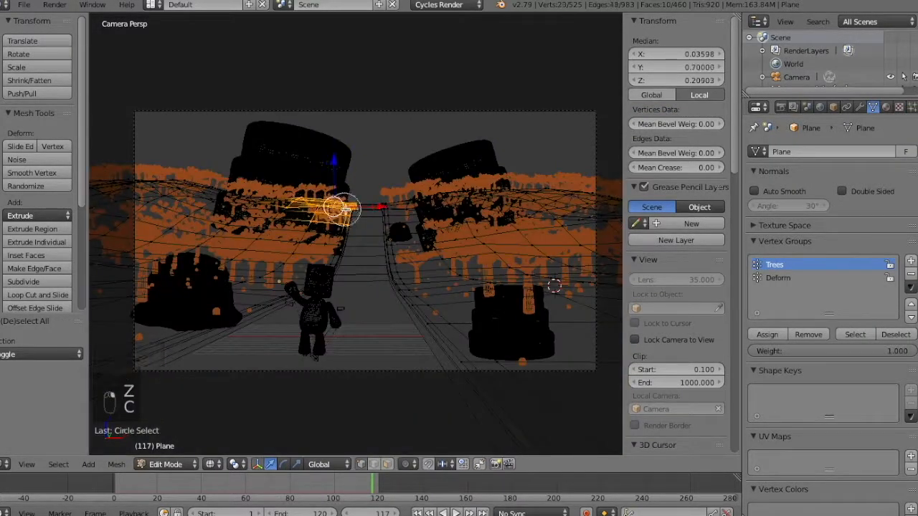
pyautogui.press('Escape')
pyautogui.press('z')
pyautogui.press('a')
pyautogui.press('Tab')
pyautogui.click(860, 107)
pyautogui.press('a')
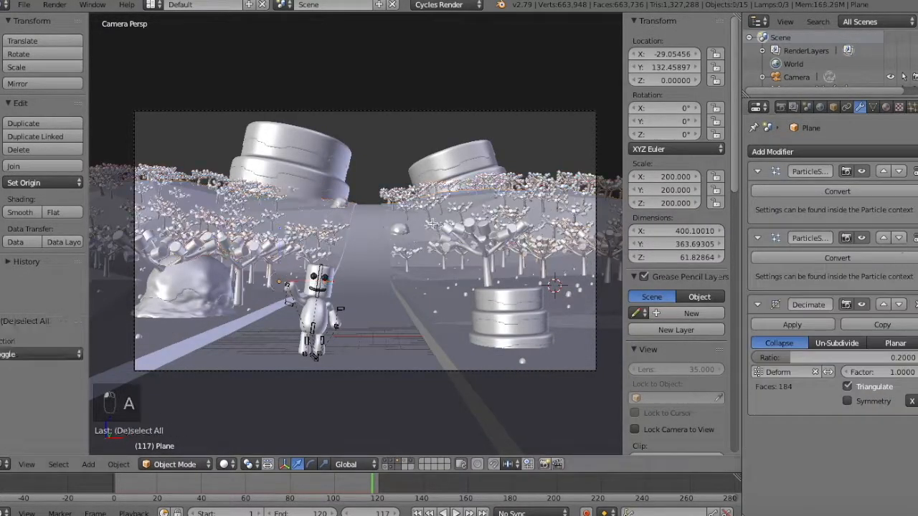
# Assign the left hillside faces below the big cake to the Trees vertex group and refresh the trees by reordering the Decimate modifier
pyautogui.press('Tab')
pyautogui.press('c')
pyautogui.click(298, 211)
pyautogui.click(873, 106)
pyautogui.click(768, 334)
pyautogui.press('a')
pyautogui.press('Tab')
pyautogui.click(860, 106)
pyautogui.click(883, 304)
pyautogui.click(899, 238)
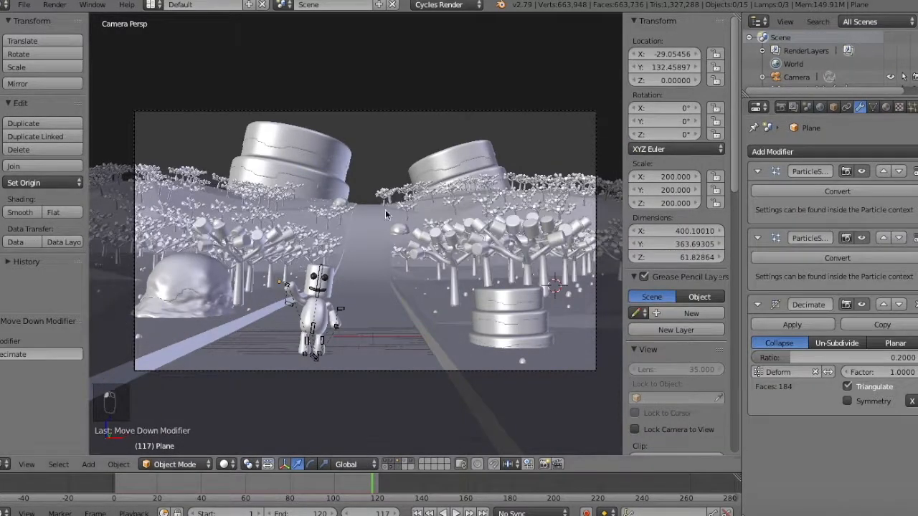
# Remove the faces where the left hill meets the road from the Trees vertex group and refresh the modifier stack
pyautogui.press('Tab')
pyautogui.press('c')
pyautogui.click(350, 207)
pyautogui.rightClick(351, 207)
pyautogui.click(873, 107)
pyautogui.click(812, 334)
pyautogui.press('a')
pyautogui.press('Tab')
pyautogui.click(860, 106)
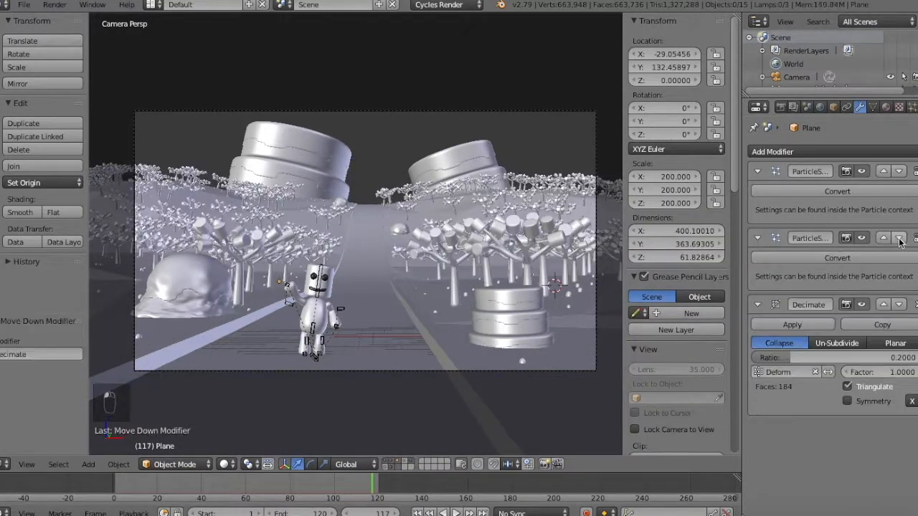
# Try applying the ground's Decimate modifier, inspect the tree spread from above, and undo it
pyautogui.press('Tab')
pyautogui.press('Tab')
pyautogui.click(792, 324)
pyautogui.press('Tab')
pyautogui.press('Tab')
pyautogui.press('super')
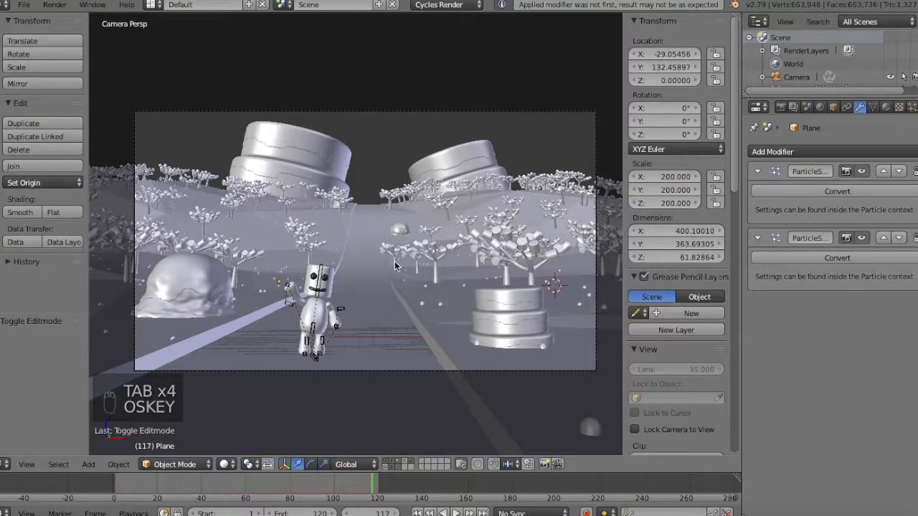
pyautogui.press('KP_1')
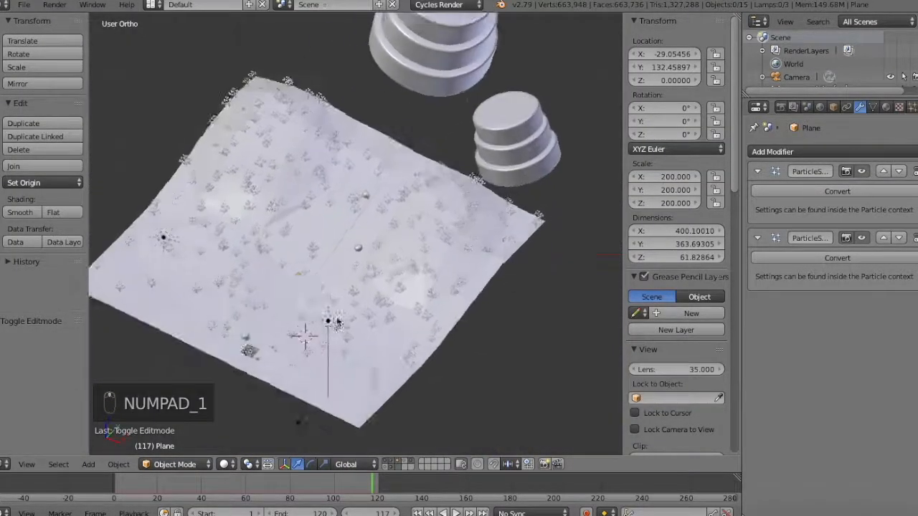
pyautogui.press('super+z')
pyautogui.press('super+z')
pyautogui.press('KP_0')
# Remove the faces around the far ice cream below the big left cake from the Trees vertex group
pyautogui.press('Tab')
pyautogui.press('c')
pyautogui.click(337, 179)
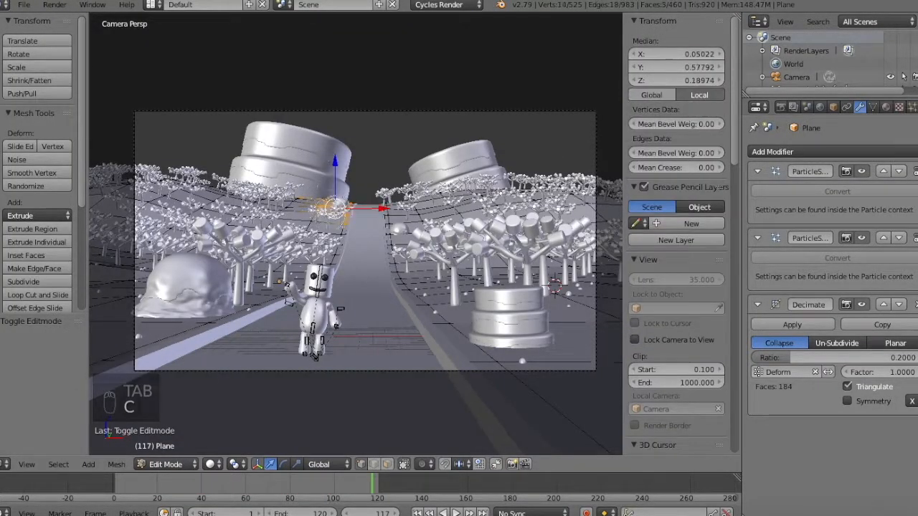
pyautogui.click(873, 106)
pyautogui.click(807, 334)
pyautogui.press('a')
pyautogui.press('Tab')
pyautogui.click(860, 107)
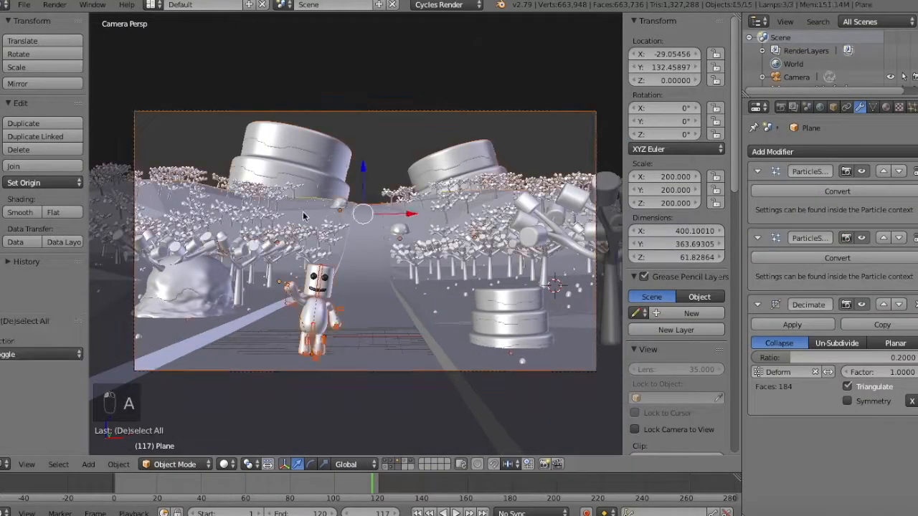
# Check which hillside faces still belong to the Trees vertex group
pyautogui.press('Tab')
pyautogui.rightClick(307, 214)
pyautogui.click(873, 106)
pyautogui.click(846, 334)
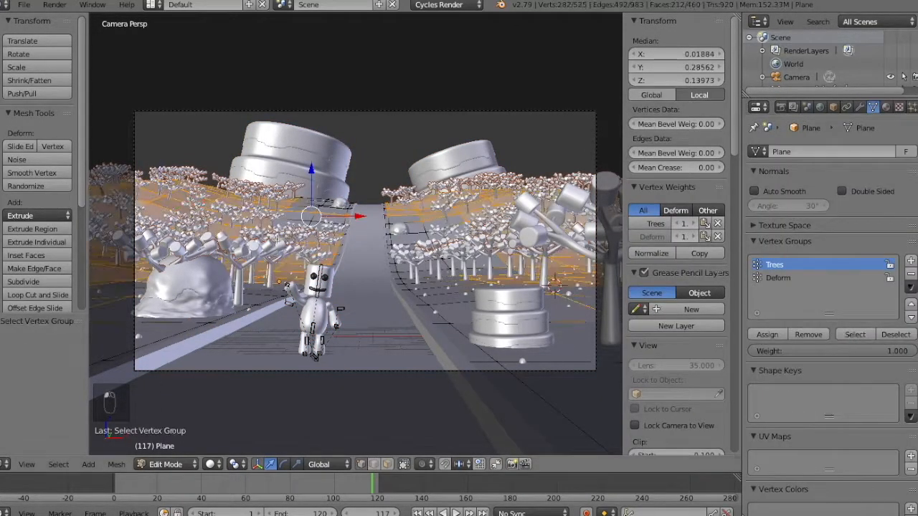
pyautogui.press('a')
pyautogui.press('Tab')
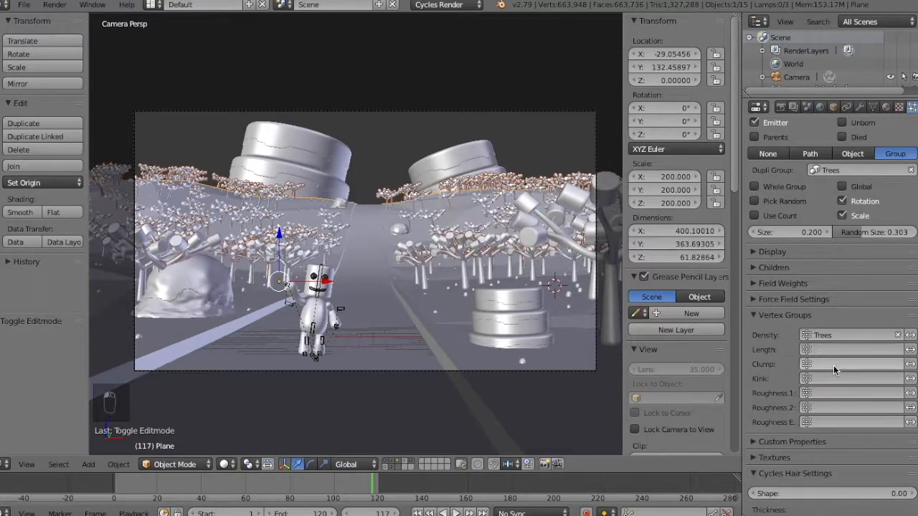
# Recheck the Trees vertex group's faces and choose the group again as the density of the tree particle system
pyautogui.press('Tab')
pyautogui.click(855, 335)
pyautogui.press('a')
pyautogui.press('Tab')
pyautogui.click(860, 107)
pyautogui.click(911, 106)
pyautogui.click(868, 336)
pyautogui.click(868, 367)
# Circle-select further ground faces and assign them to the Trees vertex group
pyautogui.press('Tab')
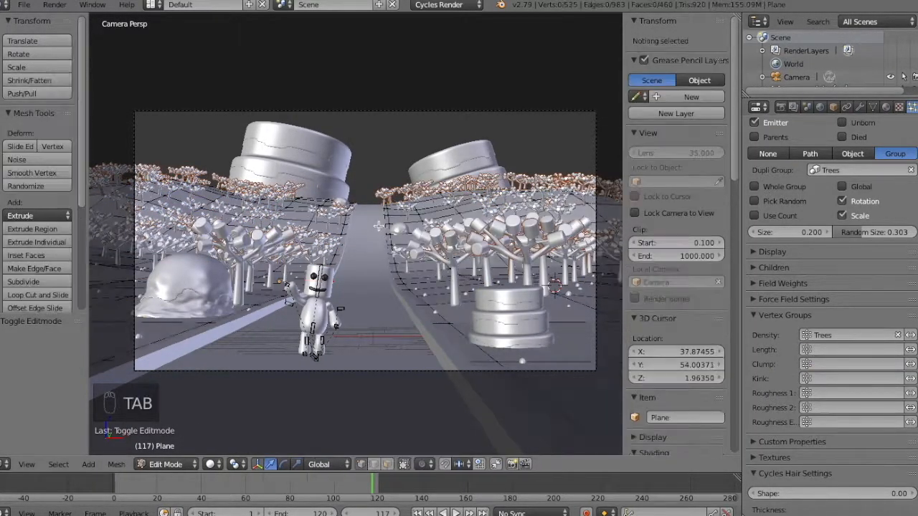
pyautogui.press('c')
pyautogui.click(873, 106)
pyautogui.click(772, 336)
pyautogui.press('a')
# Remove the faces just in front of the far ice cream from the Trees vertex group and refresh the Decimate modifier's order
pyautogui.press('c')
pyautogui.click(332, 213)
pyautogui.click(795, 338)
pyautogui.press('a')
pyautogui.press('Tab')
pyautogui.click(860, 107)
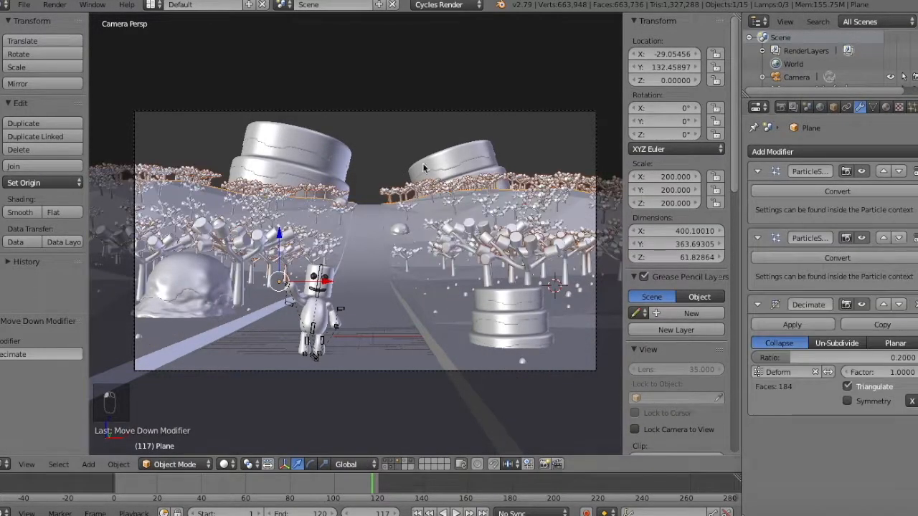
# Check the updated faces of the Trees vertex group and return to the ground's modifiers
pyautogui.press('Tab')
pyautogui.click(872, 107)
pyautogui.click(853, 335)
pyautogui.press('a')
pyautogui.press('Tab')
pyautogui.click(860, 107)
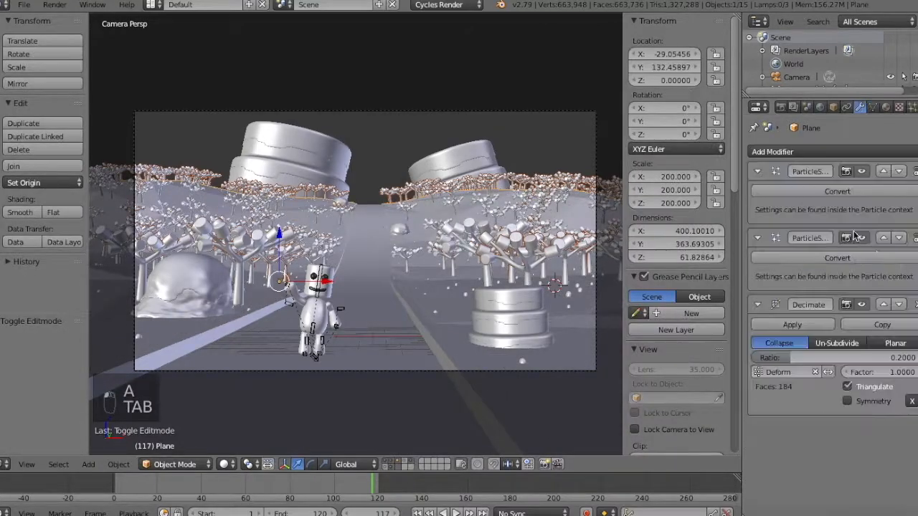
# Refresh the Decimate modifier's order and check in wireframe which ground faces belong to the Trees vertex group
pyautogui.click(898, 237)
pyautogui.click(898, 238)
pyautogui.press('Tab')
pyautogui.press('c')
pyautogui.click(873, 107)
pyautogui.click(854, 335)
pyautogui.press('z')
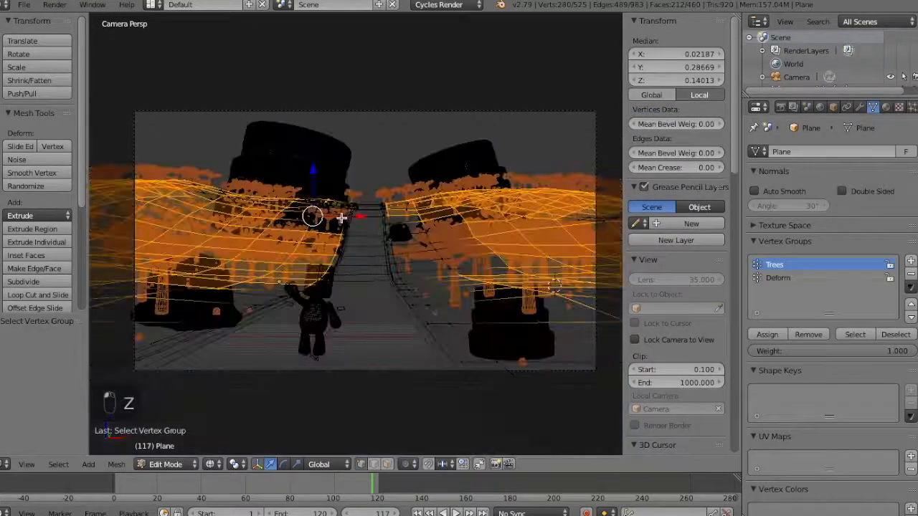
pyautogui.press('c')
pyautogui.press('a')
pyautogui.press('z')
pyautogui.press('z')
# Circle-select the ground faces in front of the far cake and refresh the order of the ground's modifiers
pyautogui.press('c')
pyautogui.click(309, 205)
pyautogui.press('z')
pyautogui.press('a')
pyautogui.press('Tab')
pyautogui.click(860, 107)
pyautogui.click(899, 239)
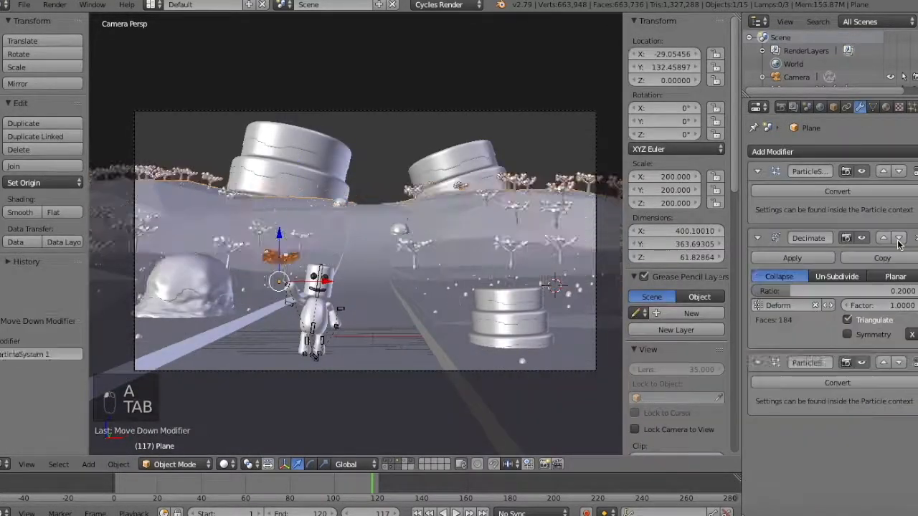
# Remove the faces along the far road edge beside the distant cake from the Trees vertex group
pyautogui.press('Tab')
pyautogui.press('c')
pyautogui.click(343, 208)
pyautogui.click(873, 107)
pyautogui.click(810, 332)
pyautogui.click(846, 107)
pyautogui.click(860, 107)
pyautogui.click(899, 239)
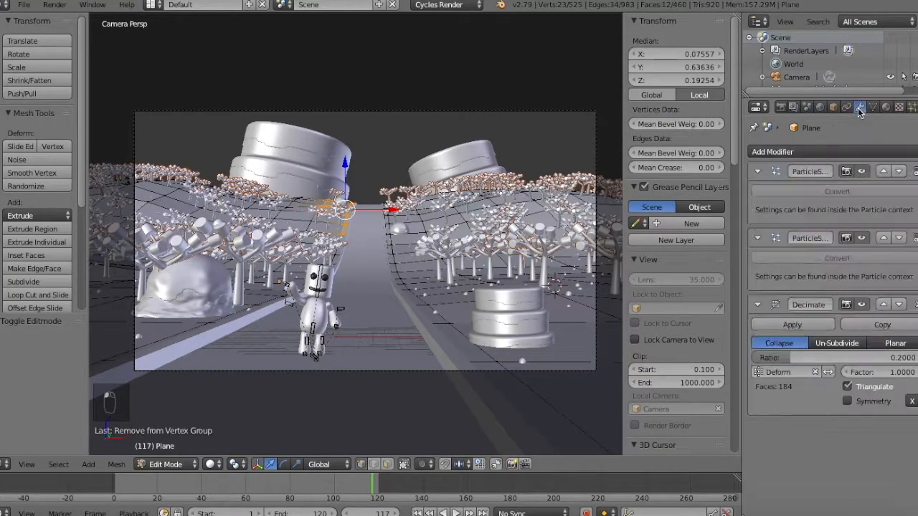
# Assign the hilltop face in front of the distant cake to the Trees vertex group and refresh the modifier order
pyautogui.press('Tab')
pyautogui.press('Tab')
pyautogui.press('a')
pyautogui.press('a')
pyautogui.press('a')
pyautogui.press('c')
pyautogui.click(325, 203)
pyautogui.click(873, 107)
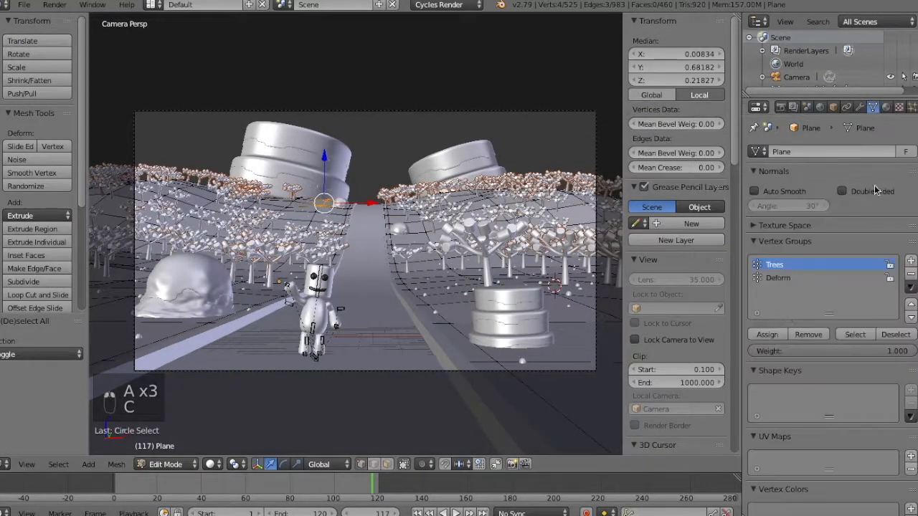
pyautogui.click(767, 335)
pyautogui.press('a')
pyautogui.press('Tab')
pyautogui.click(860, 107)
pyautogui.click(898, 238)
# Circle-select the neighbouring hilltop faces farther from the road and assign them to the Trees vertex group
pyautogui.press('Tab')
pyautogui.press('c')
pyautogui.click(293, 204)
pyautogui.click(873, 107)
pyautogui.click(768, 335)
pyautogui.press('a')
pyautogui.press('Tab')
pyautogui.click(860, 107)
pyautogui.press('a')
# Set the random size of the Tree particle system to 0.2 and check the trees from the camera
pyautogui.press('a')
pyautogui.press('KP_1')
pyautogui.press('KP_0')
pyautogui.click(911, 108)
pyautogui.scroll(-5, 872, 244)
pyautogui.scroll(1, 860, 244)
pyautogui.moveTo(854, 258); pyautogui.dragTo(872, 258)
pyautogui.click(871, 258)
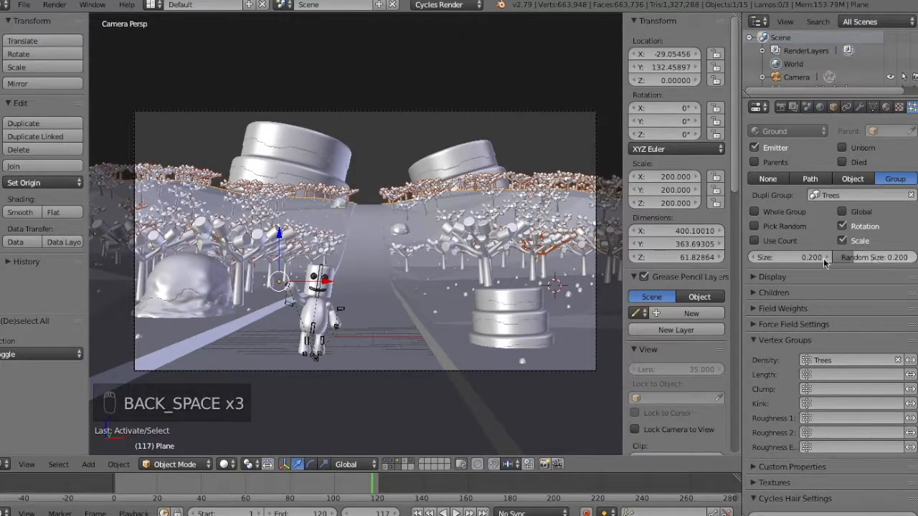
pyautogui.scroll(5, 789, 266)
pyautogui.press('KP_0')
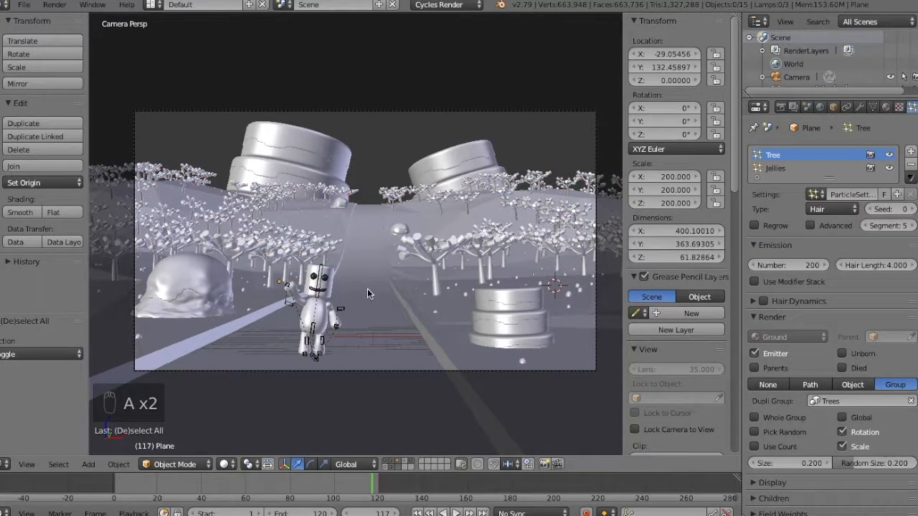
# Switch to an empty layer and snap the 3D cursor to the scene's center
pyautogui.hotkey('shift', 'z')
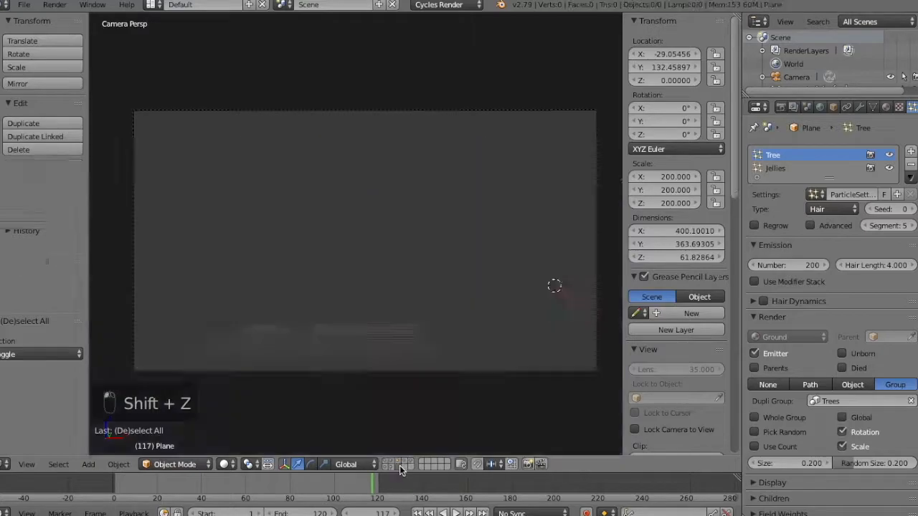
pyautogui.press('KP_1')
pyautogui.hotkey('shift', 's')
pyautogui.click(424, 334)
pyautogui.press('KP_Add')
pyautogui.press('KP_Add')
pyautogui.press('KP_Add')
pyautogui.press('KP_Add')
pyautogui.press('KP_Add')
pyautogui.press('KP_Add')
pyautogui.press('KP_Add')
pyautogui.press('KP_Add')
pyautogui.press('KP_Add')
pyautogui.press('KP_Add')
# Add a cube at the 3D cursor and bring it into view
pyautogui.hotkey('shift', 'a')
pyautogui.click(485, 332)
pyautogui.moveTo(459, 330); pyautogui.dragTo(423, 352, button='middle')
pyautogui.click(26, 464)
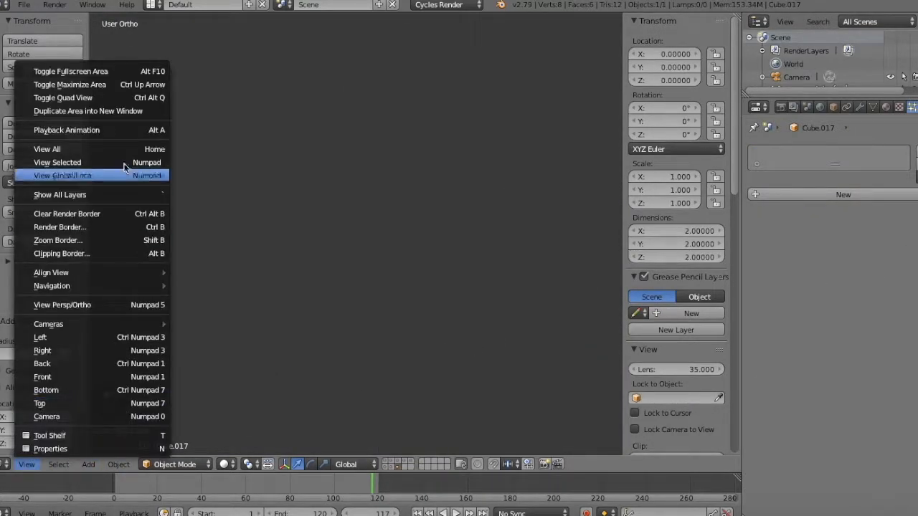
pyautogui.click(287, 331)
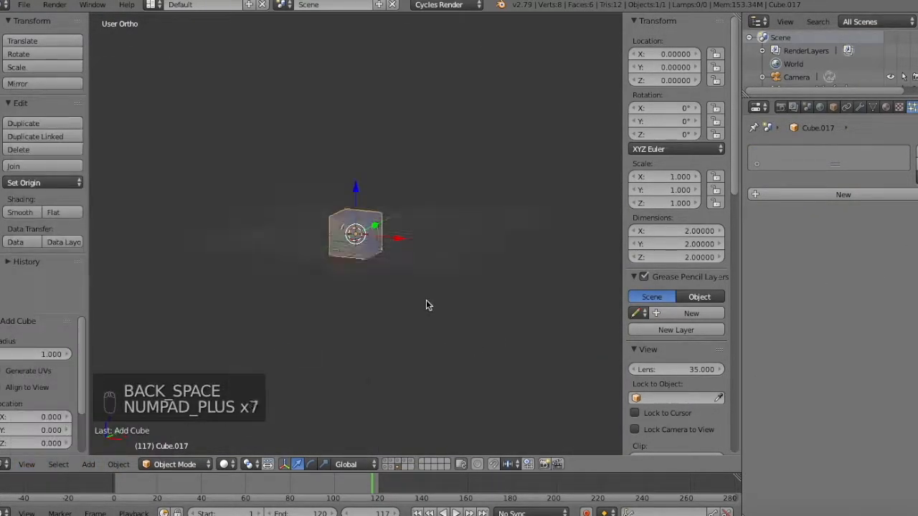
# Add a Subdivision Surface modifier with 2 subdivisions to the cube and scale the cube up about 7.49 times
pyautogui.click(860, 107)
pyautogui.click(832, 151)
pyautogui.click(696, 358)
pyautogui.click(420, 211)
pyautogui.press('KP_1')
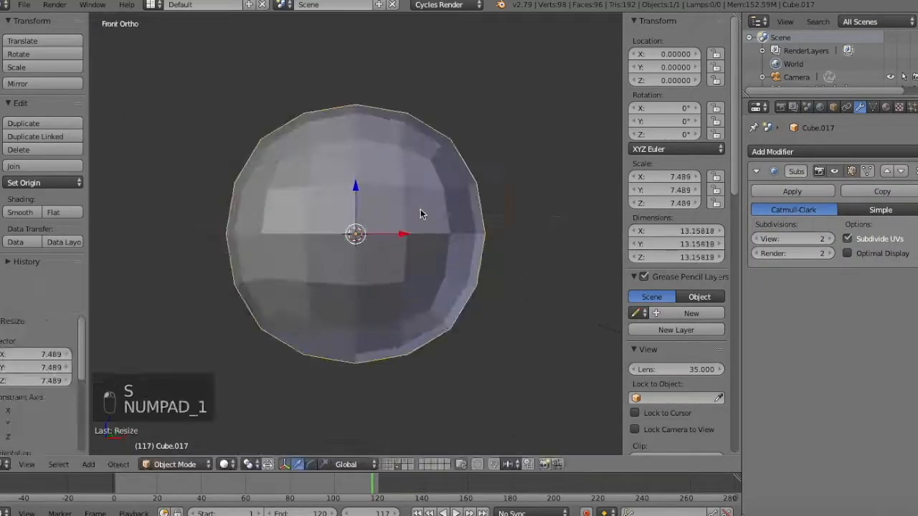
# Stretch the cube into a wide block, cut a vertical edge loop through its middle and raise the loop's upper vertices
pyautogui.press('Tab')
pyautogui.press('s')
pyautogui.click(441, 155)
pyautogui.hotkey('ctrl', 'r')
pyautogui.press('c')
pyautogui.press('g')
pyautogui.press('z')
pyautogui.press('z')
pyautogui.press('z')
# Cut a vertical edge loop between the central peak and the block's +X end and reposition its upper vertices
pyautogui.hotkey('ctrl', 'r')
pyautogui.click(446, 169)
pyautogui.press('a')
pyautogui.press('c')
pyautogui.click(436, 155)
pyautogui.press('g')
pyautogui.click(435, 179)
pyautogui.press('a')
# Cut a matching edge loop through the block's -X half and lower its upper vertices
pyautogui.hotkey('ctrl', 'r')
pyautogui.click(283, 159)
pyautogui.press('a')
pyautogui.press('c')
pyautogui.press('g')
pyautogui.click(291, 179)
pyautogui.press('a')
# Add a horizontal edge loop around the block's mid-height and scale it outward to round the sides
pyautogui.hotkey('ctrl', 'r')
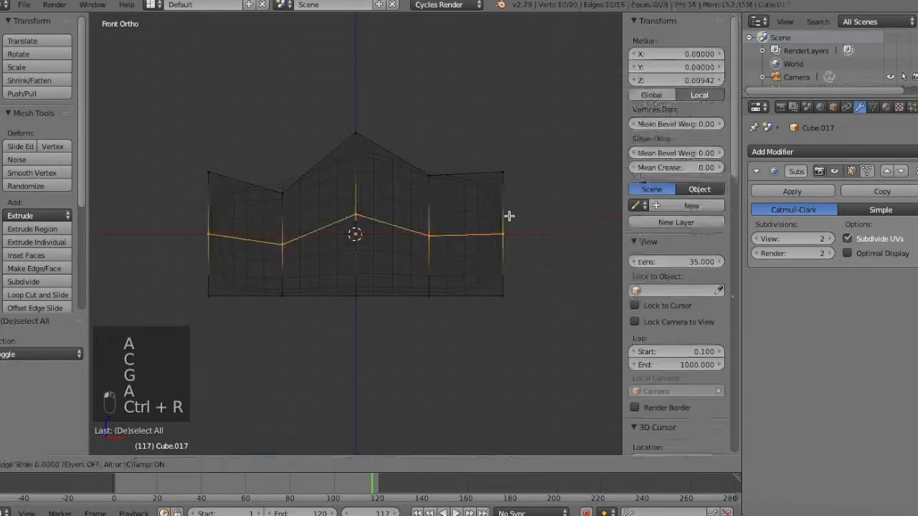
pyautogui.click(509, 215)
pyautogui.press('s')
pyautogui.press('z')
pyautogui.hotkey('ctrl', 'i')
pyautogui.press('s')
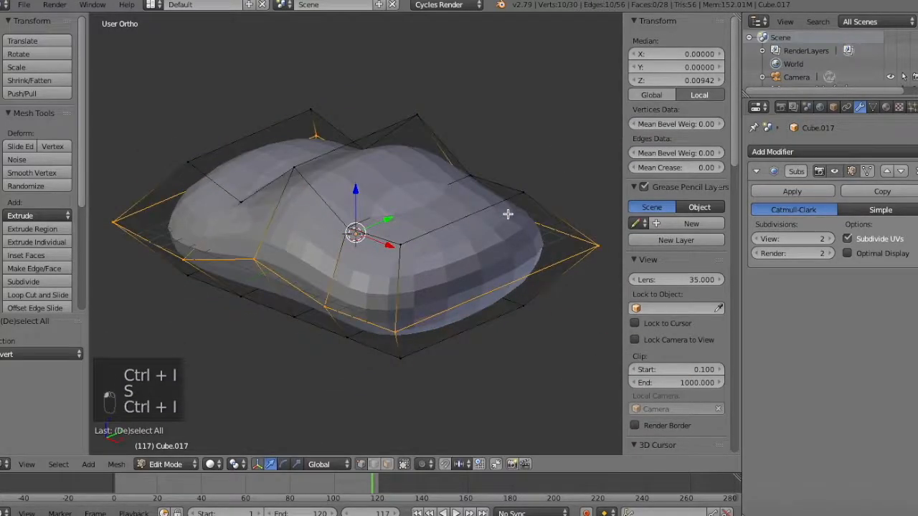
pyautogui.press('a')
pyautogui.press('a')
pyautogui.press('a')
pyautogui.press('s')
pyautogui.press('a')
# Move the bottom center vertices of the mesh slightly upward in front view
pyautogui.press('KP_1')
pyautogui.press('Tab')
pyautogui.press('KP_1')
pyautogui.press('Tab')
pyautogui.press('z')
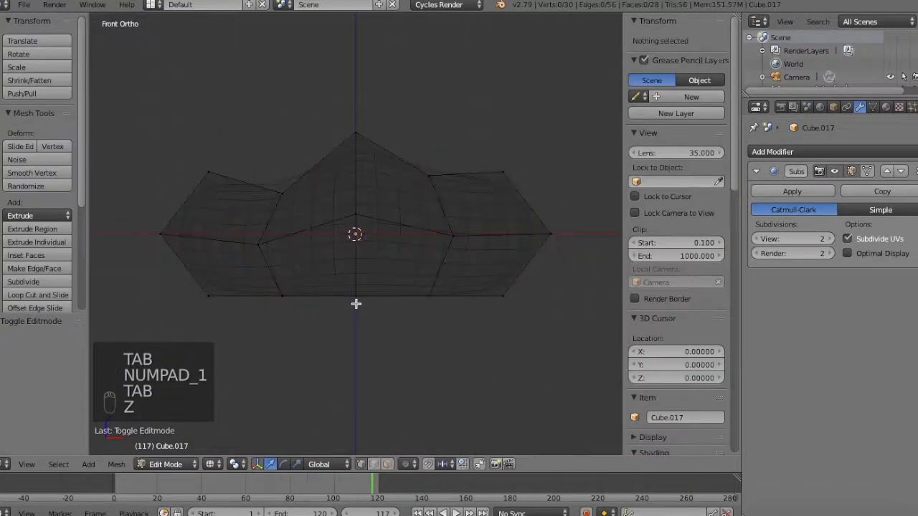
pyautogui.press('c')
pyautogui.click(356, 296)
pyautogui.press('g')
pyautogui.click(356, 284)
pyautogui.press('a')
pyautogui.press('z')
# Try a Decimate modifier with a ratio of 0.1373 on the rounded mesh
pyautogui.press('Tab')
pyautogui.click(796, 152)
pyautogui.click(667, 241)
pyautogui.moveTo(839, 336); pyautogui.dragTo(669, 336)
pyautogui.press('KP_1')
pyautogui.press('KP_Subtract')
pyautogui.press('KP_Subtract')
pyautogui.press('KP_Subtract')
pyautogui.press('KP_Subtract')
pyautogui.press('KP_Subtract')
pyautogui.press('Tab')
pyautogui.press('Tab')
pyautogui.moveTo(481, 271); pyautogui.dragTo(443, 299, button='middle')
# Add a Displace modifier that uses the existing Texture and enter a first value of 0.5
pyautogui.click(861, 151)
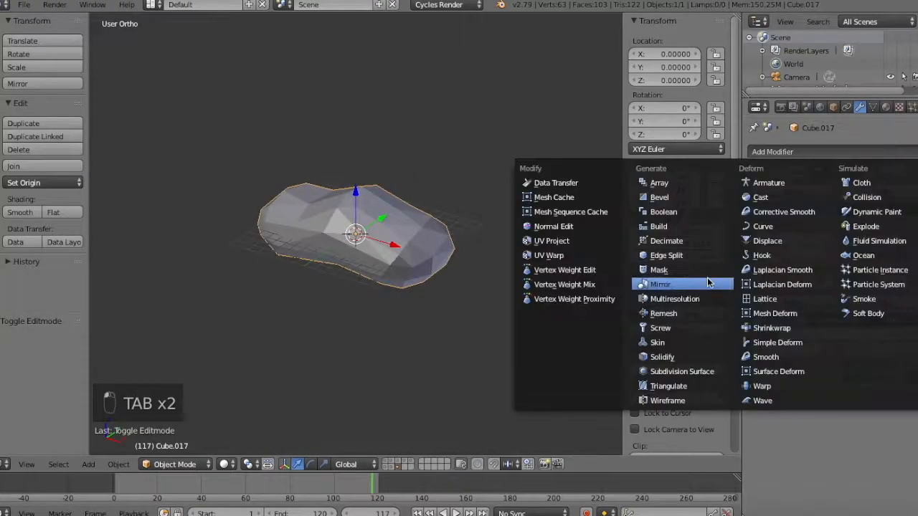
pyautogui.click(680, 371)
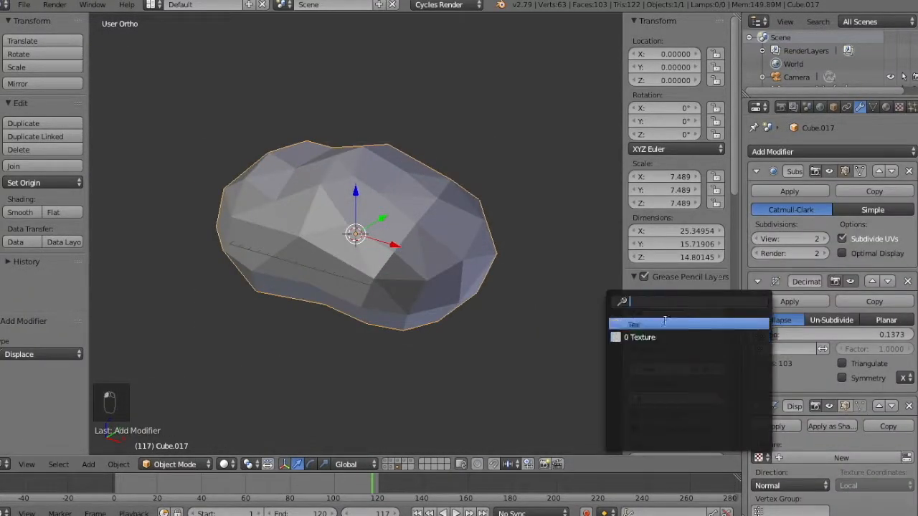
pyautogui.click(638, 332)
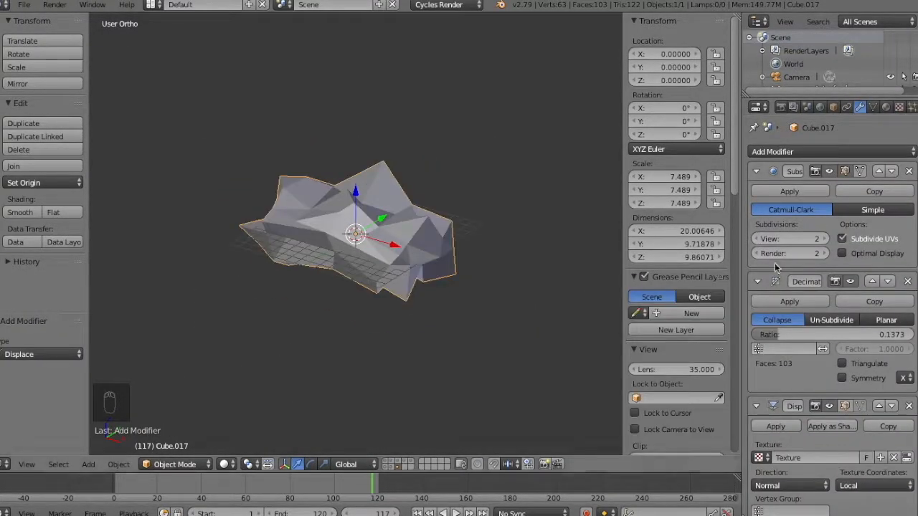
pyautogui.hotkey('ctrl', 'x')
pyautogui.write('0.5')
pyautogui.press('Return')
# Set the Displace strength to 0.2, with the Decimate modifier removed and the Subdivision Surface levels set to 1
pyautogui.click(887, 407)
pyautogui.write('0.2')
pyautogui.press('Return')
pyautogui.press('KP_1')
pyautogui.moveTo(442, 302); pyautogui.dragTo(475, 310, button='middle')
pyautogui.click(757, 239)
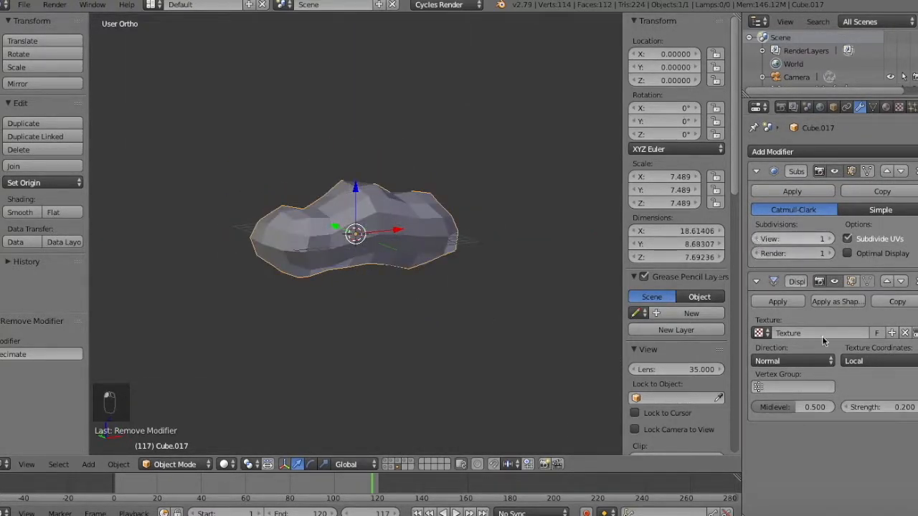
# Move the central vertices of the cloud mesh in front view and check the shape in Object Mode
pyautogui.press('KP_1')
pyautogui.press('Tab')
pyautogui.press('z')
pyautogui.press('c')
pyautogui.press('g')
pyautogui.click(359, 246)
pyautogui.press('a')
pyautogui.press('Tab')
pyautogui.press('z')
pyautogui.moveTo(373, 251); pyautogui.dragTo(514, 308, button='middle')
pyautogui.click(496, 309)
# Narrow both end sections of the cloud mesh along the Y axis in top view
pyautogui.press('Tab')
pyautogui.press('KP_7')
pyautogui.press('z')
pyautogui.press('b')
pyautogui.moveTo(502, 154); pyautogui.dragTo(418, 344)
pyautogui.press('b')
pyautogui.moveTo(231, 141); pyautogui.dragTo(297, 312)
pyautogui.press('ctrl+KP_Add')
pyautogui.press('s')
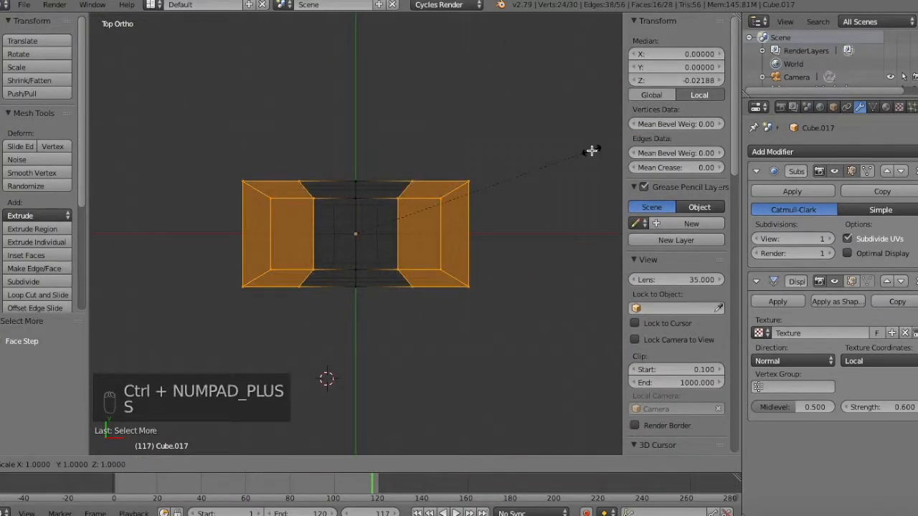
pyautogui.press('y')
pyautogui.click(544, 149)
# Scale the outermost end vertices of the cloud mesh along Y to taper its ends further
pyautogui.press('a')
pyautogui.press('z')
pyautogui.press('z')
pyautogui.press('c')
pyautogui.moveTo(468, 190); pyautogui.dragTo(468, 298)
pyautogui.press('Escape')
pyautogui.press('s')
pyautogui.press('y')
pyautogui.click(438, 151)
pyautogui.press('a')
pyautogui.press('z')
pyautogui.press('Tab')
pyautogui.press('KP_1')
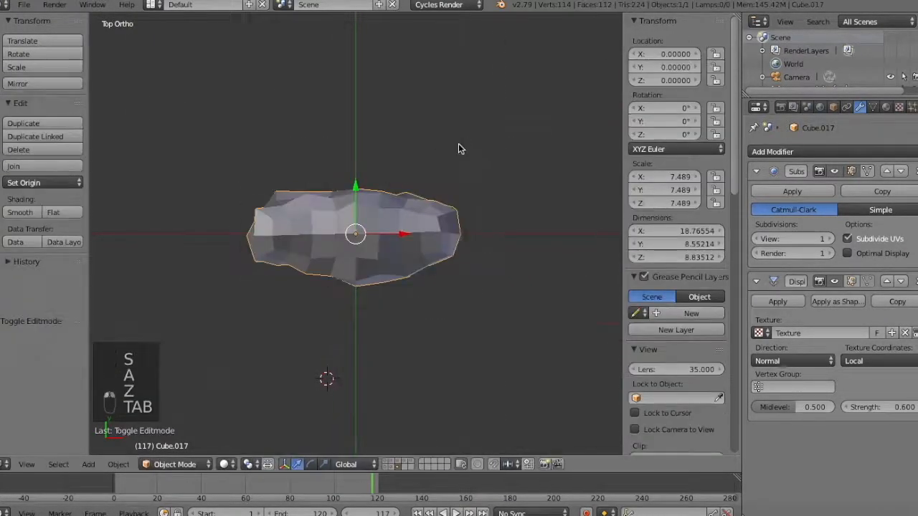
# Duplicate the cloud along the negative X direction and select the copy's entire mesh for editing
pyautogui.keyDown('shift'); pyautogui.moveTo(503, 160); pyautogui.dragTo(554, 152, button='middle'); pyautogui.keyUp('shift')
pyautogui.hotkey('shift', 'd')
pyautogui.press('x')
pyautogui.click(289, 238)
pyautogui.keyDown('shift'); pyautogui.moveTo(406, 184); pyautogui.dragTo(585, 188, button='middle'); pyautogui.keyUp('shift')
pyautogui.press('Tab')
pyautogui.press('a')
pyautogui.press('a')
pyautogui.press('w')
pyautogui.press('space')
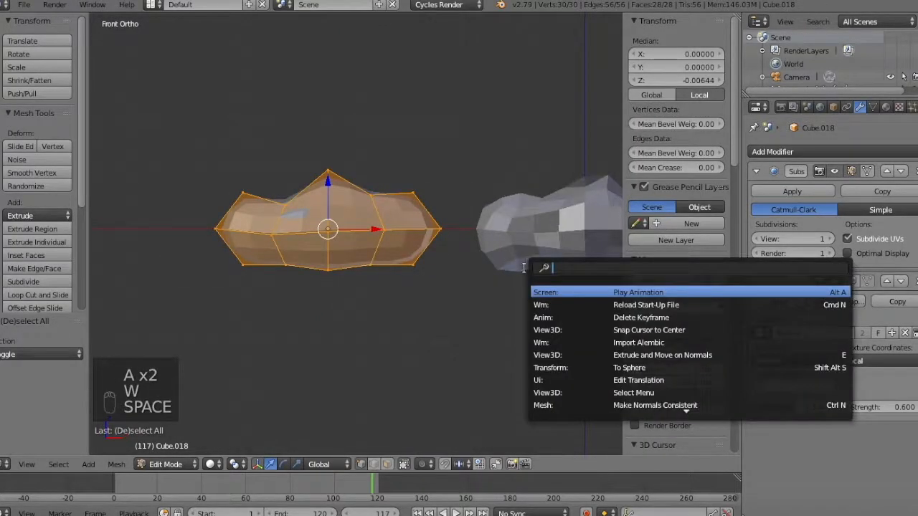
pyautogui.press('a')
pyautogui.press('a')
pyautogui.press('a')
pyautogui.press('a')
pyautogui.press('space')
# Move a single vertex on the front side of the copied cloud to vary its outline
pyautogui.press('a')
pyautogui.press('a')
pyautogui.press('z')
pyautogui.press('c')
pyautogui.rightClick(394, 213)
pyautogui.moveTo(394, 213); pyautogui.dragTo(351, 258, button='middle')
pyautogui.press('a')
pyautogui.press('z')
pyautogui.rightClick(350, 257)
pyautogui.press('g')
pyautogui.press('a')
# Reposition two vertices on the upper side of the copied cloud
pyautogui.press('c')
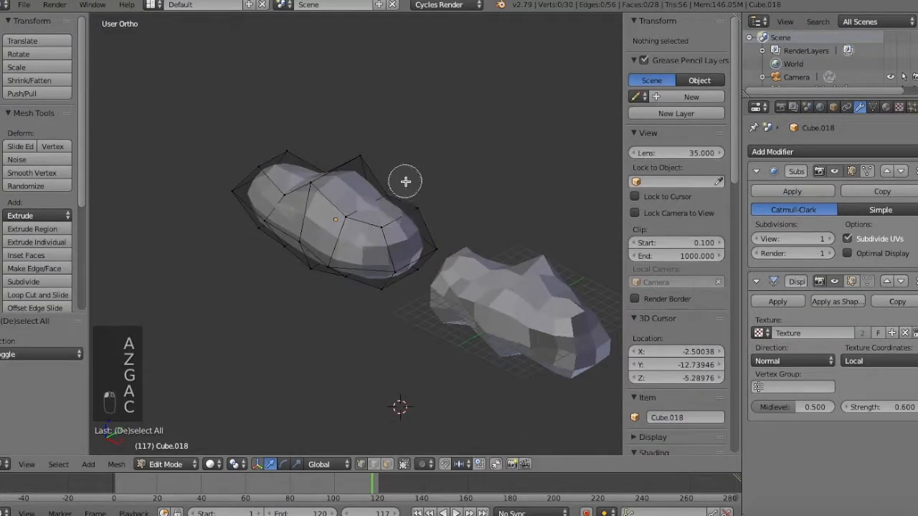
pyautogui.click(391, 192)
pyautogui.press('g')
pyautogui.press('a')
pyautogui.rightClick(311, 181)
pyautogui.press('g')
pyautogui.press('a')
# Rotate the copied cloud's whole mesh 180° about the global Z axis
pyautogui.press('KP_1')
pyautogui.press('a')
pyautogui.press('a')
pyautogui.press('r')
pyautogui.press('z')
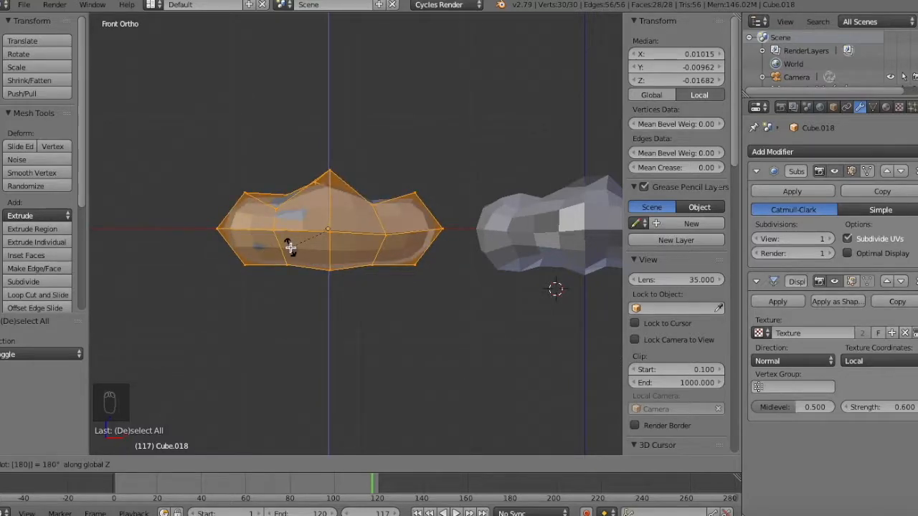
pyautogui.click(290, 248)
# Lower the central peak vertices of the copied cloud in wireframe display
pyautogui.press('a')
pyautogui.press('z')
pyautogui.press('b')
pyautogui.click(331, 210)
pyautogui.press('a')
pyautogui.press('z')
pyautogui.press('c')
pyautogui.press('z')
# Raise the top vertices between the copied cloud's centre and its negative X end
pyautogui.press('c')
pyautogui.click(283, 194)
pyautogui.rightClick(283, 194)
pyautogui.press('g')
pyautogui.click(284, 186)
pyautogui.press('a')
# Reshape the copied cloud's positive X end and shift the lower vertices at its negative X end
pyautogui.press('z')
pyautogui.press('z')
pyautogui.press('v')
pyautogui.click(271, 269)
pyautogui.press('a')
pyautogui.press('c')
pyautogui.click(244, 265)
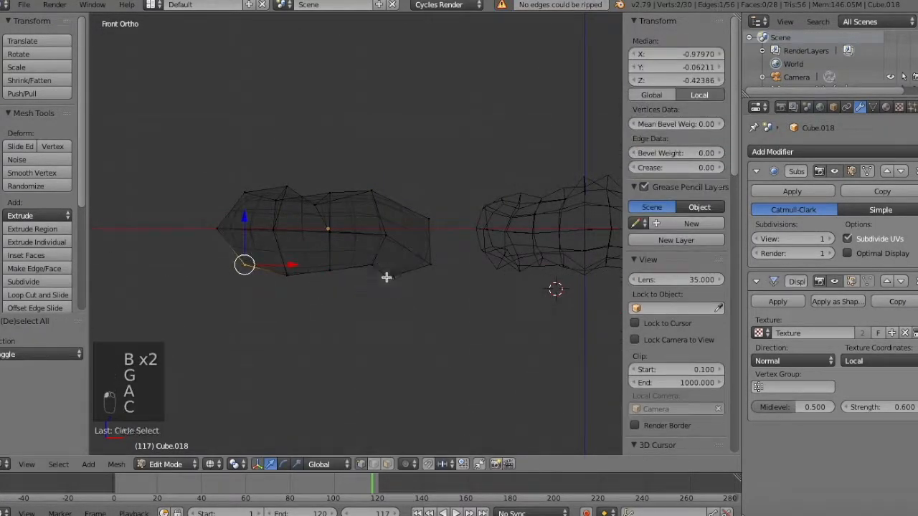
pyautogui.click(424, 207)
pyautogui.press('a')
pyautogui.press('z')
# Duplicate the reshaped cloud along X to about X 25.5, on the opposite side of the original cloud
pyautogui.moveTo(420, 210); pyautogui.dragTo(323, 251, button='middle')
pyautogui.rightClick(312, 205)
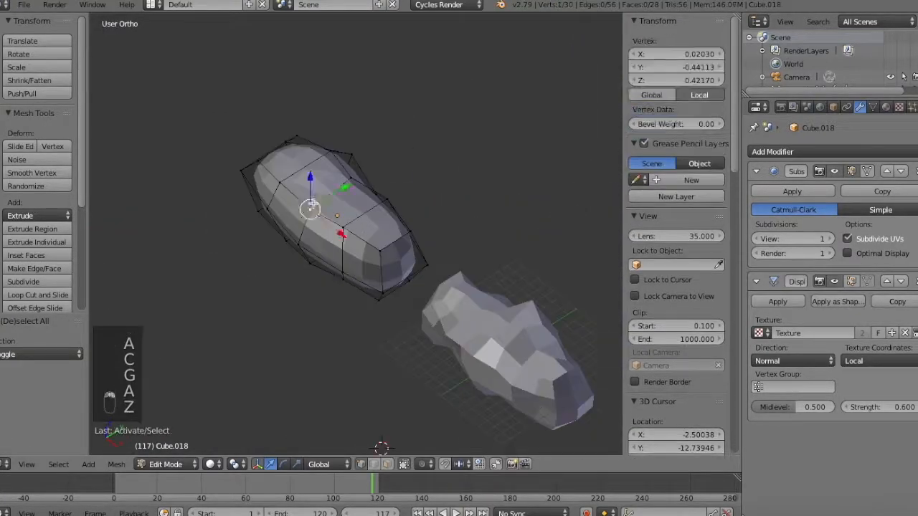
pyautogui.press('a')
pyautogui.press('Tab')
pyautogui.press('KP_1')
pyautogui.press('Tab')
pyautogui.press('Tab')
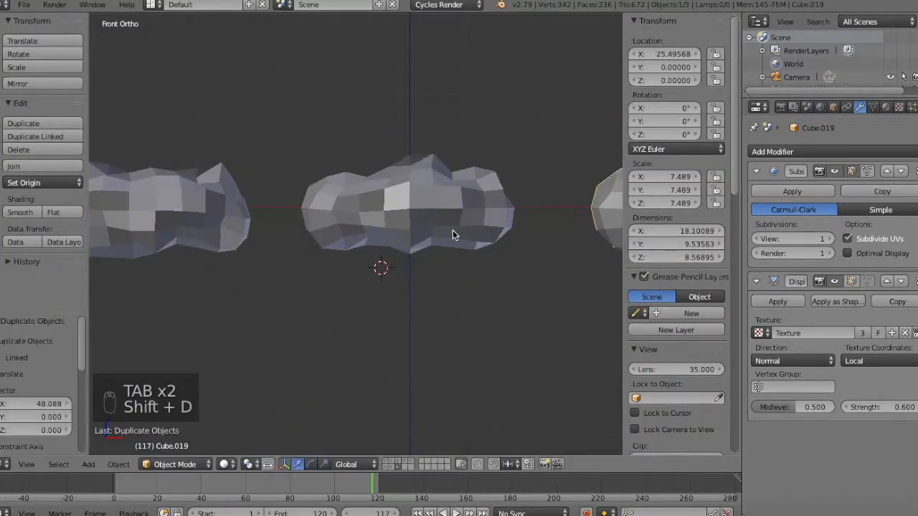
pyautogui.click(452, 235)
pyautogui.keyDown('shift'); pyautogui.moveTo(608, 180); pyautogui.dragTo(346, 185, button='middle'); pyautogui.keyUp('shift')
# Rotate the whole mesh of the third cloud in Edit Mode
pyautogui.press('Tab')
pyautogui.press('a')
pyautogui.press('a')
pyautogui.press('r')
pyautogui.click(352, 240)
pyautogui.press('a')
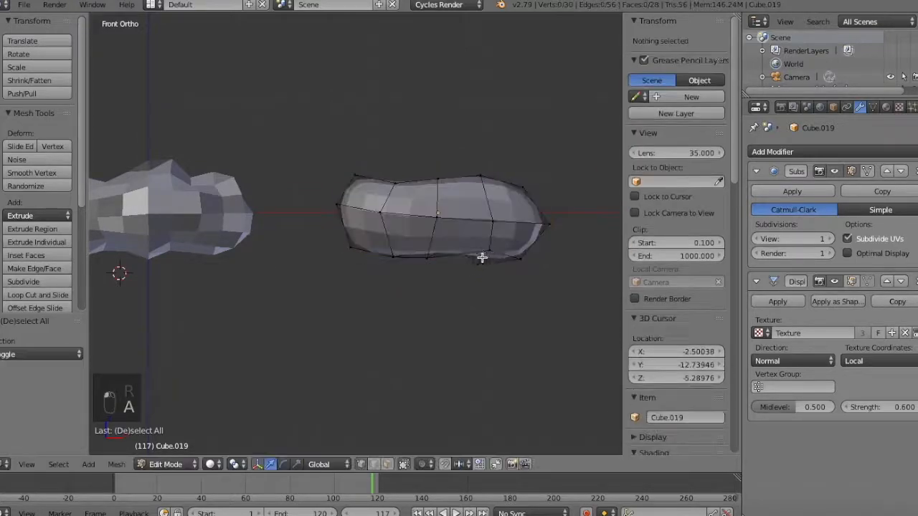
# Rotate the positive X half of the third cloud's mesh slightly in front view
pyautogui.press('z')
pyautogui.press('b')
pyautogui.moveTo(451, 163); pyautogui.dragTo(556, 267)
pyautogui.press('r')
pyautogui.press('z')
# Move groups of vertices along the underside of the third cloud to make its outline irregular
pyautogui.press('c')
pyautogui.rightClick(496, 272)
pyautogui.press('g')
pyautogui.press('a')
pyautogui.press('z')
pyautogui.press('c')
pyautogui.press('g')
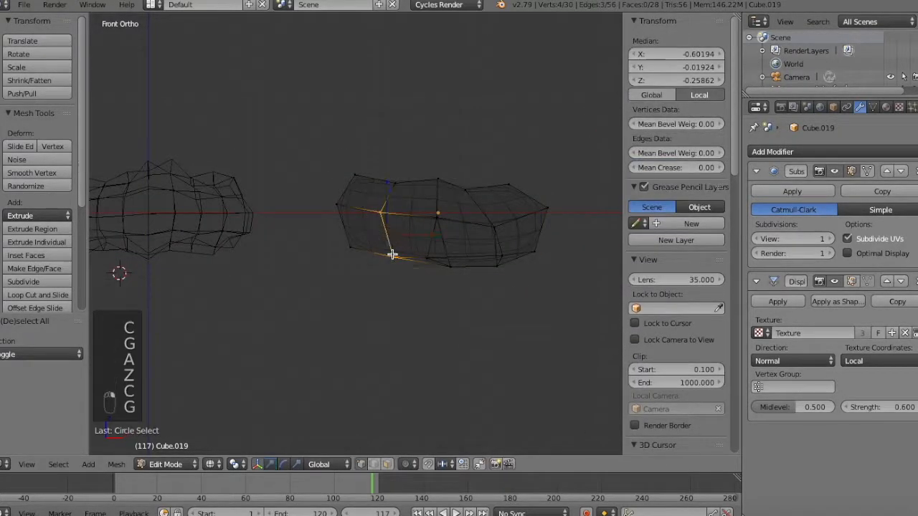
pyautogui.press('a')
pyautogui.press('z')
pyautogui.press('Tab')
pyautogui.press('Tab')
pyautogui.press('g')
pyautogui.press('a')
# Stretch the third cloud's whole mesh along the X axis and bring all three clouds into view
pyautogui.press('a')
pyautogui.press('s')
pyautogui.click(617, 223)
pyautogui.press('a')
pyautogui.press('Tab')
pyautogui.press('KP_Subtract')
pyautogui.press('KP_Subtract')
pyautogui.press('KP_Subtract')
pyautogui.press('KP_Subtract')
pyautogui.press('KP_Subtract')
pyautogui.press('KP_Subtract')
# Stretch the whole mesh of the cloud on the negative X side along the X axis
pyautogui.rightClick(328, 245)
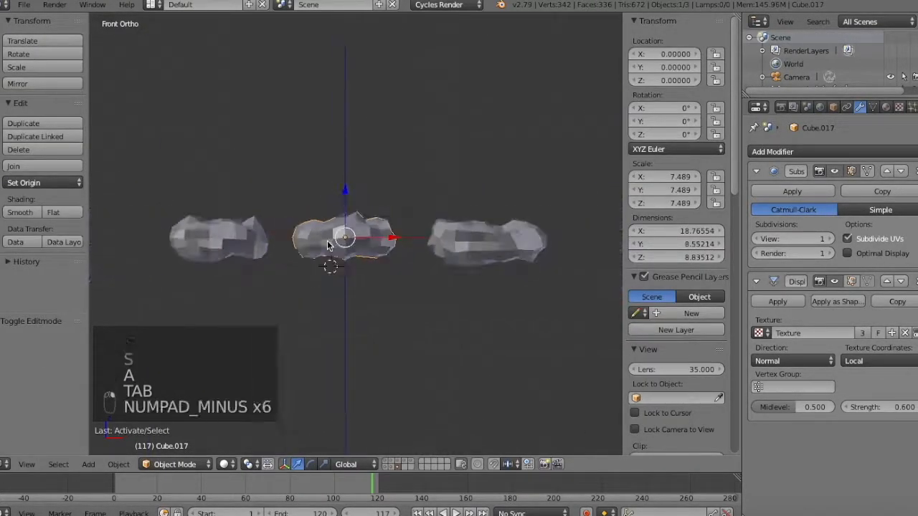
pyautogui.rightClick(244, 242)
pyautogui.press('Tab')
pyautogui.press('a')
pyautogui.press('a')
pyautogui.press('s')
pyautogui.press('Tab')
# Move the stretched cloud farther from the original, to about X -25.7, and check it from the front
pyautogui.press('g')
pyautogui.click(269, 256)
pyautogui.press('Tab')
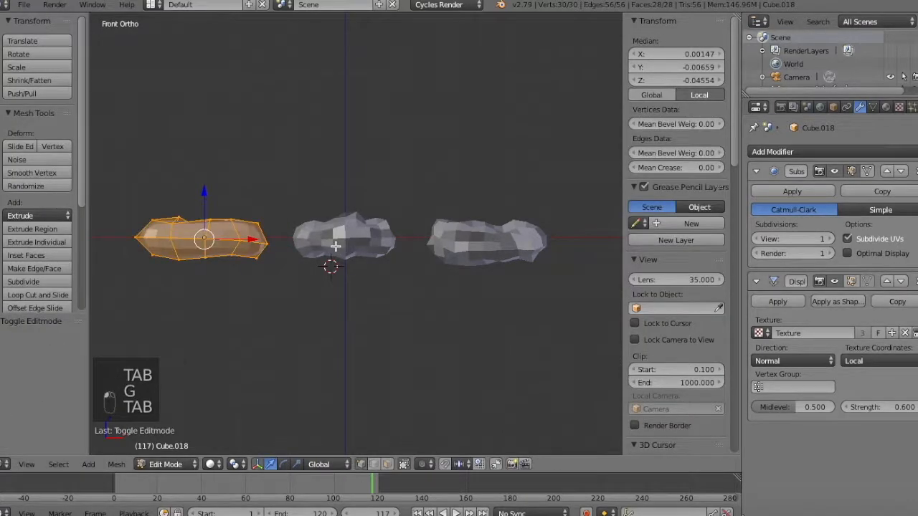
pyautogui.press('Tab')
pyautogui.moveTo(269, 256); pyautogui.dragTo(240, 308, button='middle')
pyautogui.press('KP_1')
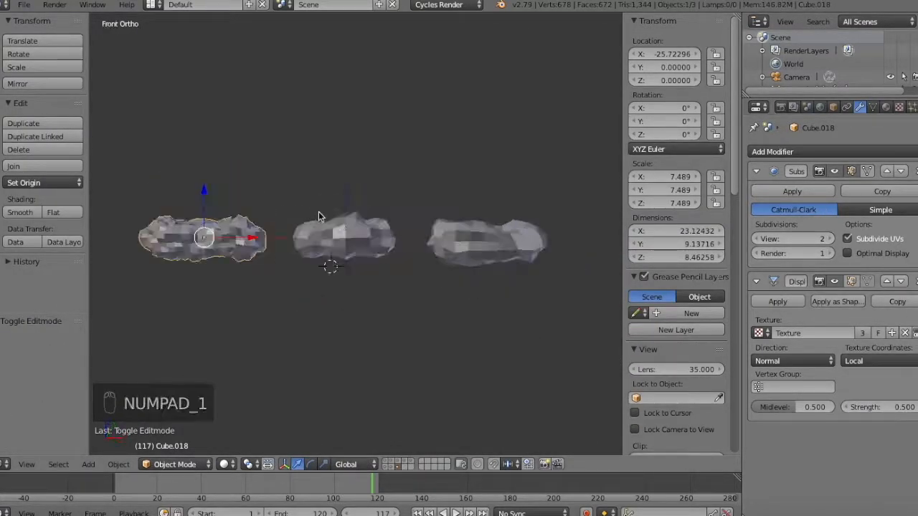
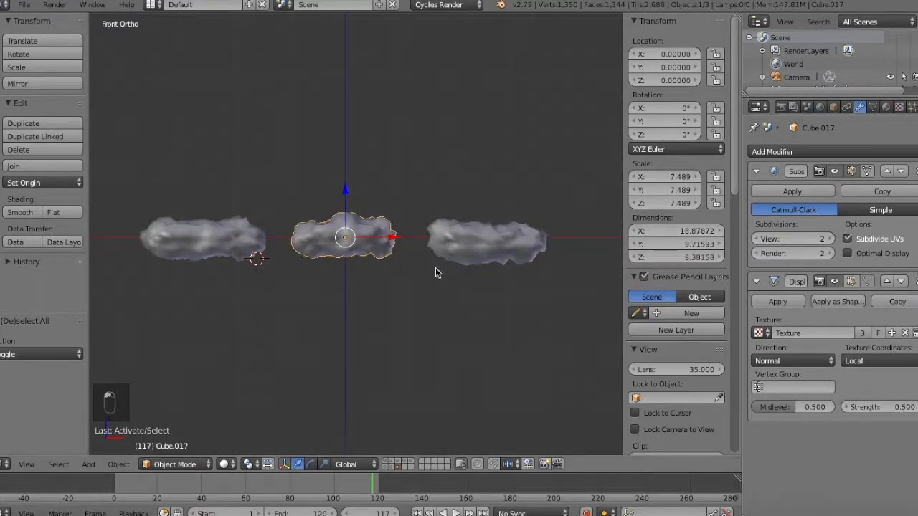
# Stretch the middle cloud's whole mesh along the Y axis to about 12 units deep
pyautogui.moveTo(436, 270); pyautogui.dragTo(522, 329, button='middle')
pyautogui.press('a')
pyautogui.press('a')
pyautogui.press('s')
pyautogui.press('y')
pyautogui.press('Tab')
pyautogui.press('a')
pyautogui.press('a')
pyautogui.press('s')
pyautogui.press('y')
pyautogui.click(513, 287)
pyautogui.press('Tab')
# Scale the central edge loop of the cloud on the positive X side along Y with proportional editing, making the cloud about 14 units deep
pyautogui.rightClick(432, 168)
pyautogui.press('Tab')
pyautogui.moveTo(513, 286)
pyautogui.mouseDown(button='middle')
pyautogui.moveTo(480, 276)
pyautogui.moveTo(518, 287)
pyautogui.mouseUp(button='middle')
pyautogui.press('a')
pyautogui.press('a')
pyautogui.press('a')
pyautogui.press('a')
pyautogui.press('KP_7')
pyautogui.keyDown('alt'); pyautogui.rightClick(485, 238); pyautogui.keyUp('alt')
pyautogui.press('o')
pyautogui.press('s')
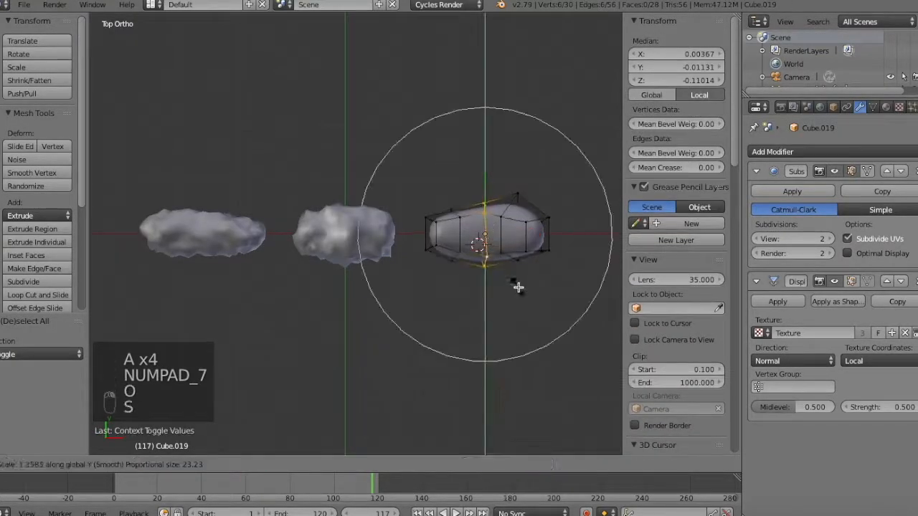
pyautogui.click(562, 258)
pyautogui.press('a')
pyautogui.press('z')
pyautogui.press('z')
pyautogui.press('Tab')
pyautogui.moveTo(562, 258); pyautogui.dragTo(535, 207, button='middle')
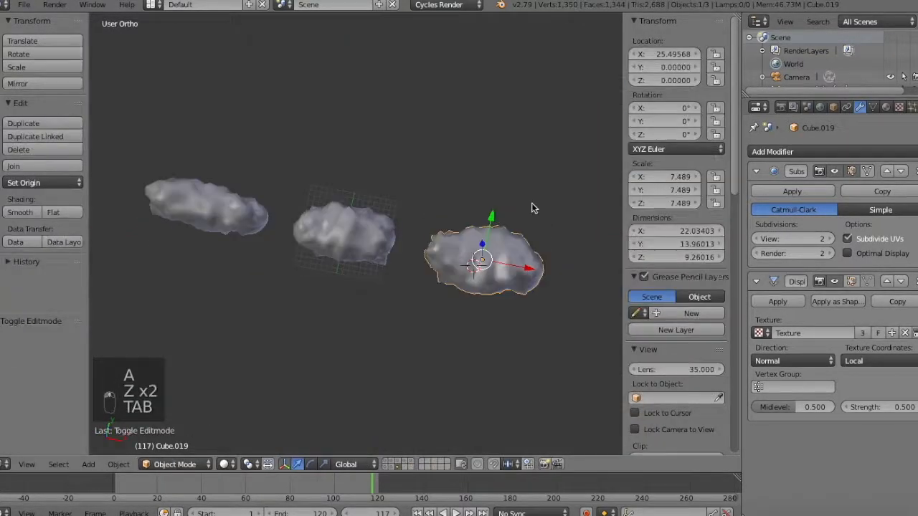
# Scale an edge loop of the cloud on the positive X side proportionally, bringing its Y dimension to about 11.6 units
pyautogui.press('Tab')
pyautogui.keyDown('alt'); pyautogui.rightClick(465, 351); pyautogui.keyUp('alt')
pyautogui.press('s')
pyautogui.click(482, 338)
pyautogui.press('a')
pyautogui.press('Tab')
pyautogui.press('KP_7')
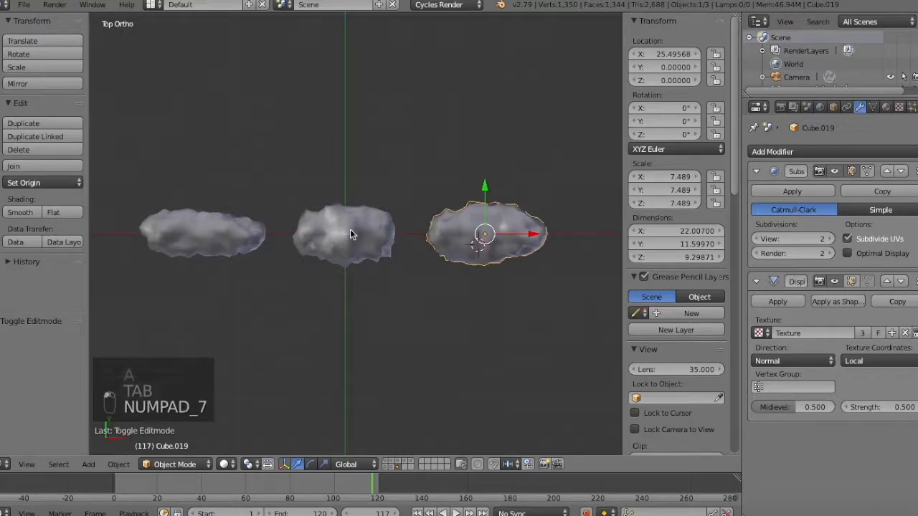
# Scale an edge loop of the cloud on the negative X side with proportional editing to give it a fuller shape
pyautogui.rightClick(205, 235)
pyautogui.keyDown('shift'); pyautogui.moveTo(205, 235); pyautogui.dragTo(305, 234, button='middle'); pyautogui.keyUp('shift')
pyautogui.press('Tab')
pyautogui.press('a')
pyautogui.press('a')
pyautogui.keyDown('alt'); pyautogui.rightClick(305, 244); pyautogui.keyUp('alt')
pyautogui.press('s')
pyautogui.press('s')
pyautogui.click(416, 137)
pyautogui.press('a')
pyautogui.press('Tab')
pyautogui.press('KP_1')
pyautogui.press('a')
pyautogui.press('Tab')
pyautogui.press('a')
pyautogui.press('a')
pyautogui.keyDown('shift'); pyautogui.moveTo(468, 211); pyautogui.dragTo(513, 347, button='middle'); pyautogui.keyUp('shift')
pyautogui.press('KP_1')
pyautogui.press('Tab')
pyautogui.press('Tab')
# Apply the clouds' Subdivision Surface and Displace modifiers, and add a Decimate modifier to the cloud on the positive X side
pyautogui.click(777, 302)
pyautogui.press('super+z')
pyautogui.rightClick(351, 237)
pyautogui.rightClick(482, 207)
pyautogui.click(772, 151)
pyautogui.click(666, 243)
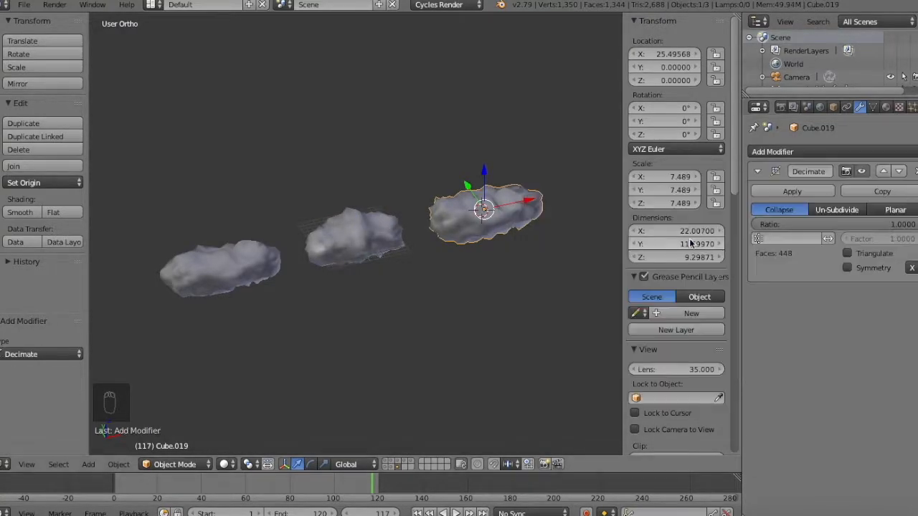
# Give all three clouds flat shading
pyautogui.click(54, 213)
pyautogui.rightClick(344, 236)
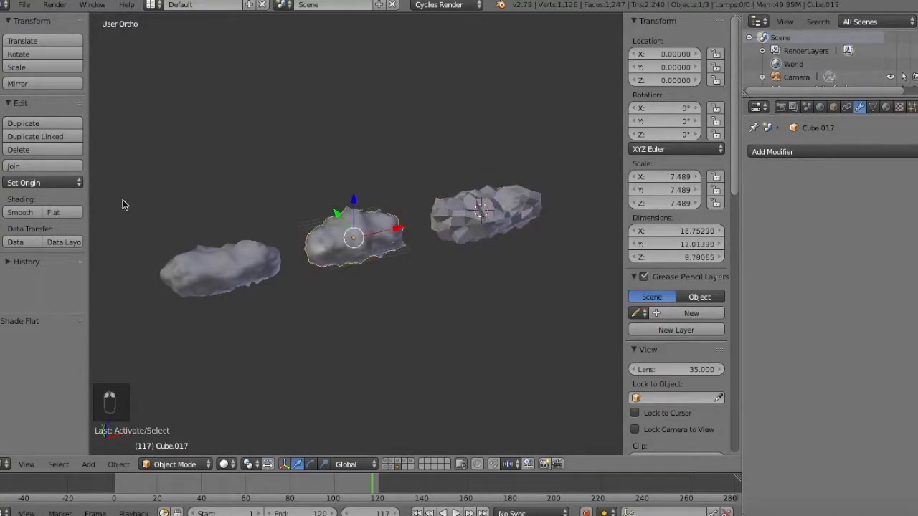
pyautogui.click(61, 214)
# Try Decimate ratios of 0.5 and 0.2 on the cloud on the positive X side
pyautogui.rightClick(484, 215)
pyautogui.click(870, 224)
pyautogui.write('0.4')
pyautogui.press('Return')
pyautogui.moveTo(527, 290); pyautogui.dragTo(470, 290, button='middle')
pyautogui.click(882, 224)
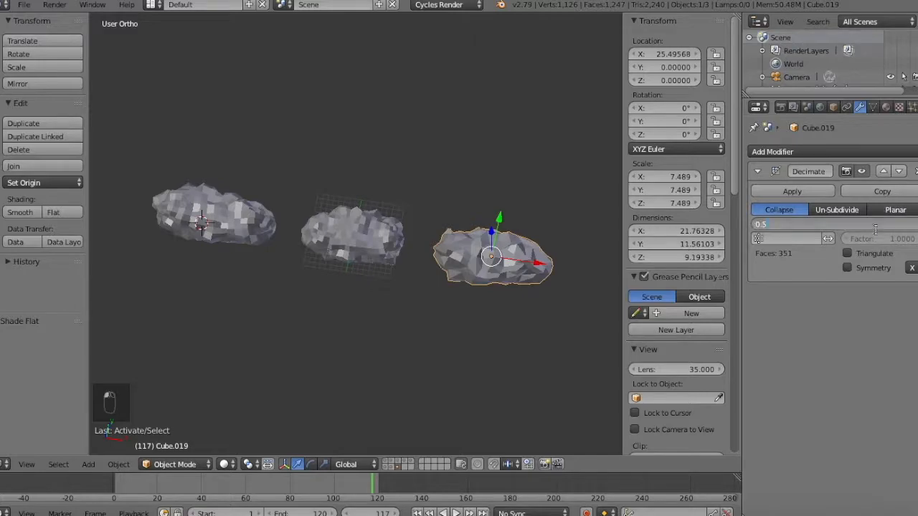
pyautogui.write('0.2')
pyautogui.press('Return')
# Set the Decimate ratio of the cloud on the positive X side to 0.15 while viewing it from the front
pyautogui.press('KP_1')
pyautogui.press('Tab')
pyautogui.press('a')
pyautogui.press('a')
pyautogui.press('a')
pyautogui.press('Tab')
pyautogui.moveTo(853, 225); pyautogui.dragTo(840, 225)
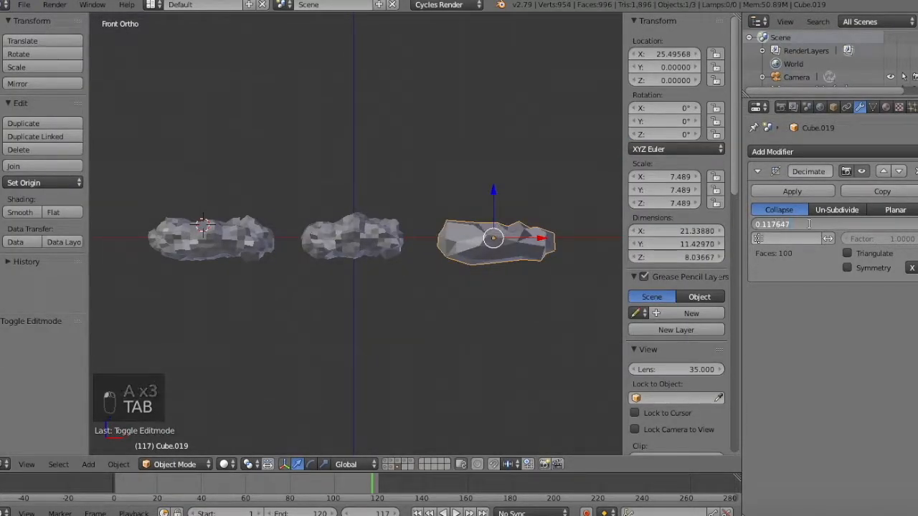
# Link the modifiers of the cloud on the positive X side to the other two clouds and check them from the front
pyautogui.moveTo(608, 276); pyautogui.dragTo(578, 316, button='middle')
pyautogui.rightClick(264, 207)
pyautogui.keyDown('shift'); pyautogui.rightClick(359, 234); pyautogui.keyUp('shift')
pyautogui.keyDown('shift'); pyautogui.rightClick(495, 268); pyautogui.keyUp('shift')
pyautogui.hotkey('ctrl', 'l')
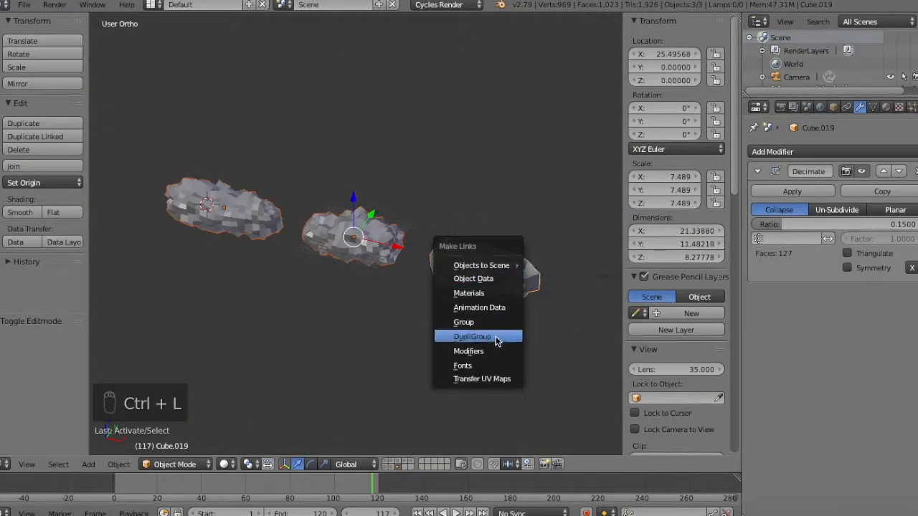
pyautogui.click(495, 350)
pyautogui.press('a')
pyautogui.press('KP_1')
pyautogui.press('KP_1')
pyautogui.hotkey('shift', 'z')
pyautogui.hotkey('shift', 'z')
# Create a new Diffuse BSDF material named Cloud on the cloud on the positive X side
pyautogui.rightClick(495, 240)
pyautogui.click(887, 107)
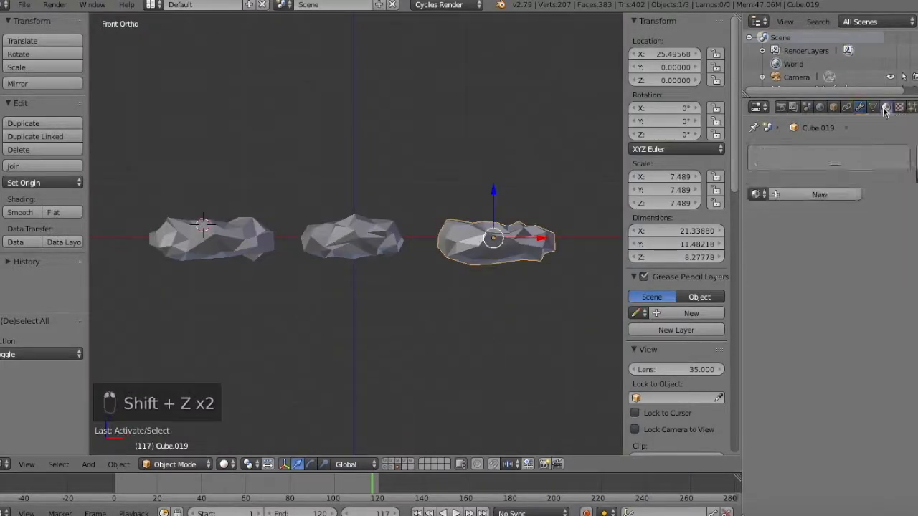
pyautogui.click(822, 196)
# Link the cloud material to the other two clouds and rename it Clouds
pyautogui.keyDown('shift'); pyautogui.rightClick(216, 233); pyautogui.keyUp('shift')
pyautogui.keyDown('shift'); pyautogui.rightClick(352, 237); pyautogui.keyUp('shift')
pyautogui.keyDown('shift'); pyautogui.rightClick(494, 250); pyautogui.keyUp('shift')
pyautogui.hotkey('ctrl', 'l')
pyautogui.click(478, 190)
pyautogui.doubleClick(794, 155)
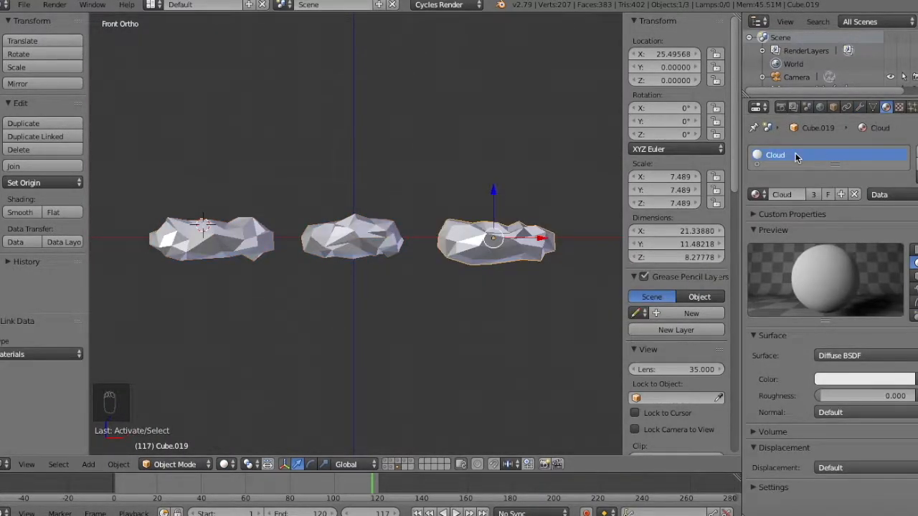
# Open the Clouds material in a node editor and insert a Mix Shader between the Diffuse BSDF and Material Output
pyautogui.moveTo(734, 25); pyautogui.dragTo(726, 245)
pyautogui.click(4, 237)
pyautogui.click(61, 385)
pyautogui.click(182, 237)
pyautogui.hotkey('shift', 's')
pyautogui.click(550, 244)
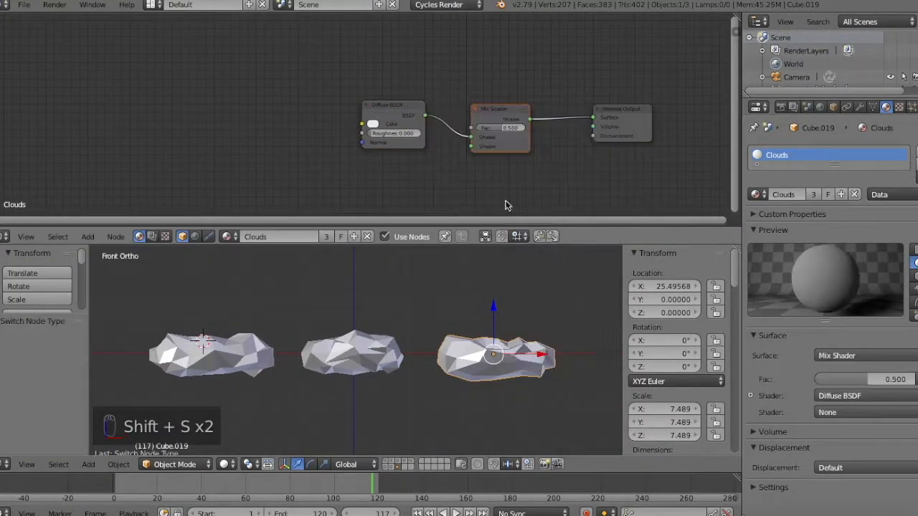
# Drive the Mix Shader's factor with a Fresnel node at IOR 1.450 and mix in a second, light lavender Diffuse BSDF
pyautogui.click(400, 27)
pyautogui.hotkey('shift', 's')
pyautogui.moveTo(375, 86)
pyautogui.click(437, 110)
pyautogui.moveTo(421, 55); pyautogui.dragTo(471, 128)
pyautogui.hotkey('shift', 'z')
pyautogui.click(373, 189)
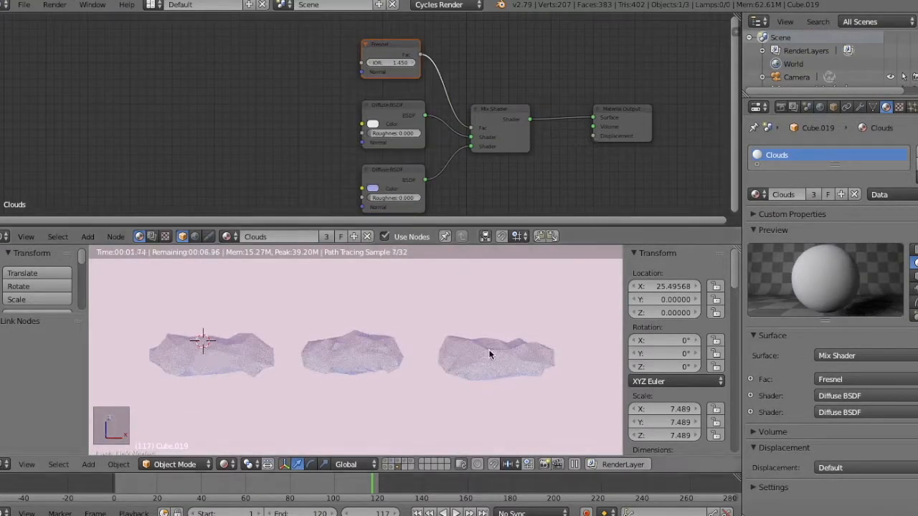
# Maximize the 3D view, preview the clouds through the camera and show the landscape together with them
pyautogui.press('KP_0')
pyautogui.press('KP_0')
pyautogui.hotkey('shift', 'z')
pyautogui.hotkey('ctrl', 'Up')
pyautogui.hotkey('shift', 'z')
pyautogui.hotkey('shift', 'z')
pyautogui.press('KP_1')
pyautogui.press('KP_1')
pyautogui.press('KP_0')
# Move all three clouds together from the side view so they sit in the sky far down the landscape
pyautogui.press('KP_3')
pyautogui.press('KP_Subtract')
pyautogui.press('KP_Subtract')
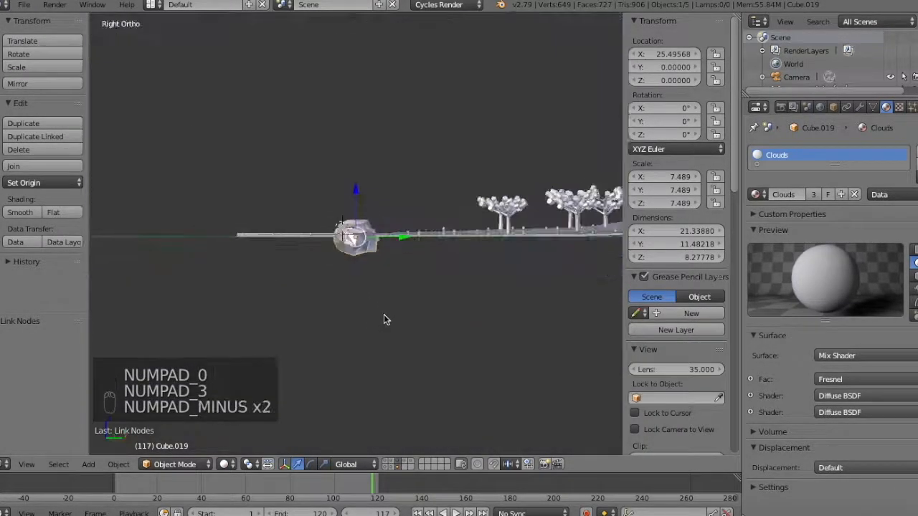
pyautogui.press('KP_Subtract')
pyautogui.press('z')
pyautogui.rightClick(353, 235)
pyautogui.press('super+z')
pyautogui.press('z')
pyautogui.press('z')
pyautogui.press('z')
pyautogui.press('z')
pyautogui.press('KP_Subtract')
pyautogui.press('h')
pyautogui.press('super+z')
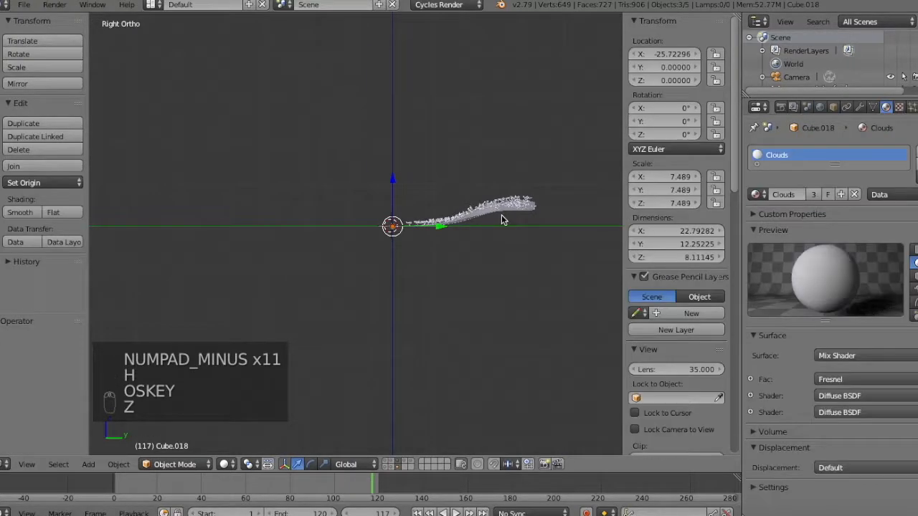
pyautogui.press('g')
pyautogui.click(250, 215)
# Scale up the three clouds together in the camera view and adjust their height along Z
pyautogui.press('KP_0')
pyautogui.press('s')
pyautogui.click(308, 228)
pyautogui.press('g')
pyautogui.press('z')
pyautogui.click(297, 220)
# Lower the middle cloud along the Z axis
pyautogui.rightClick(373, 145)
pyautogui.press('g')
pyautogui.press('z')
pyautogui.click(377, 163)
# Adjust the height of the cloud on the positive X side along Z and scale the negative X cloud by 0.806
pyautogui.rightClick(530, 144)
pyautogui.press('g')
pyautogui.press('z')
pyautogui.click(559, 147)
pyautogui.press('s')
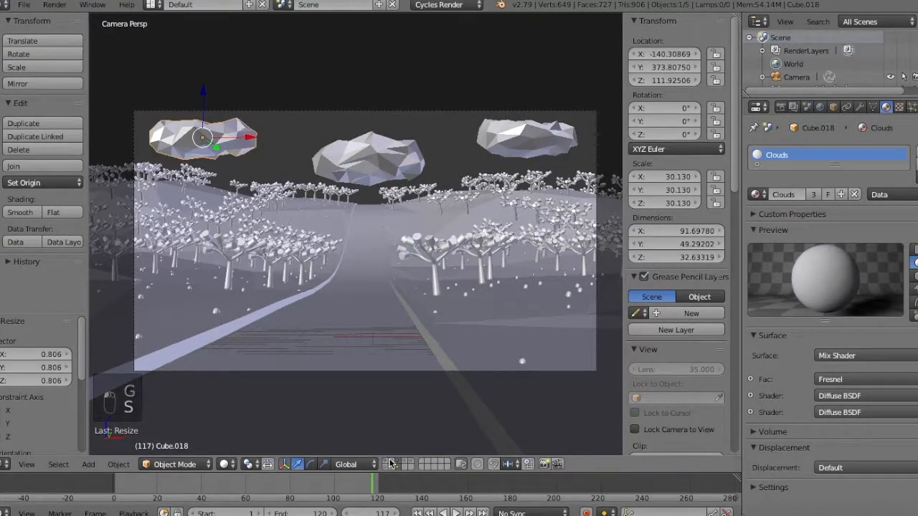
# Show the layers with the cakes, ice cream and character, and move the middle cloud into the gap between the far cakes
pyautogui.keyDown('shift'); pyautogui.click(391, 461); pyautogui.keyUp('shift')
pyautogui.keyDown('shift'); pyautogui.click(405, 461); pyautogui.keyUp('shift')
pyautogui.keyDown('shift'); pyautogui.click(405, 461); pyautogui.keyUp('shift')
pyautogui.keyDown('shift'); pyautogui.click(386, 468); pyautogui.keyUp('shift')
pyautogui.keyDown('shift'); pyautogui.click(391, 467); pyautogui.keyUp('shift')
pyautogui.rightClick(370, 150)
pyautogui.press('g')
pyautogui.click(379, 137)
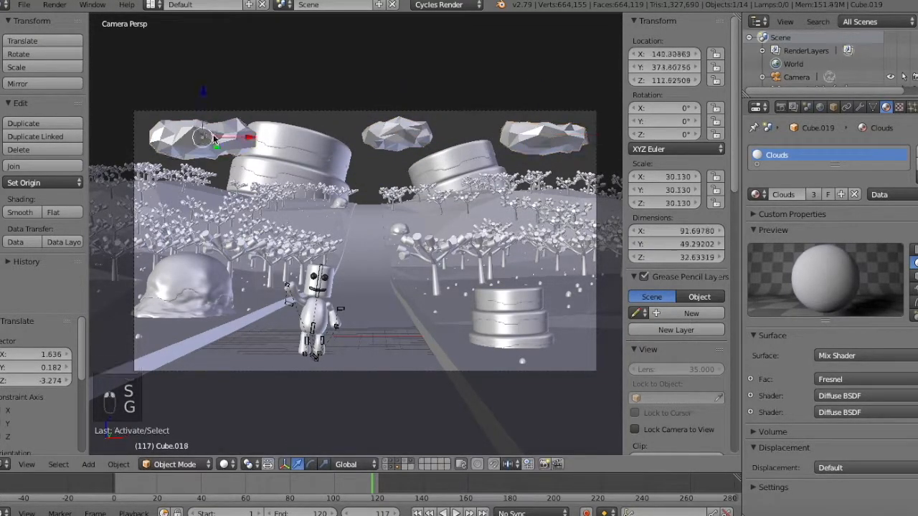
# Select all three clouds and set the pivot point to the 3D cursor
pyautogui.keyDown('shift'); pyautogui.rightClick(534, 137); pyautogui.keyUp('shift')
pyautogui.press('KP_3')
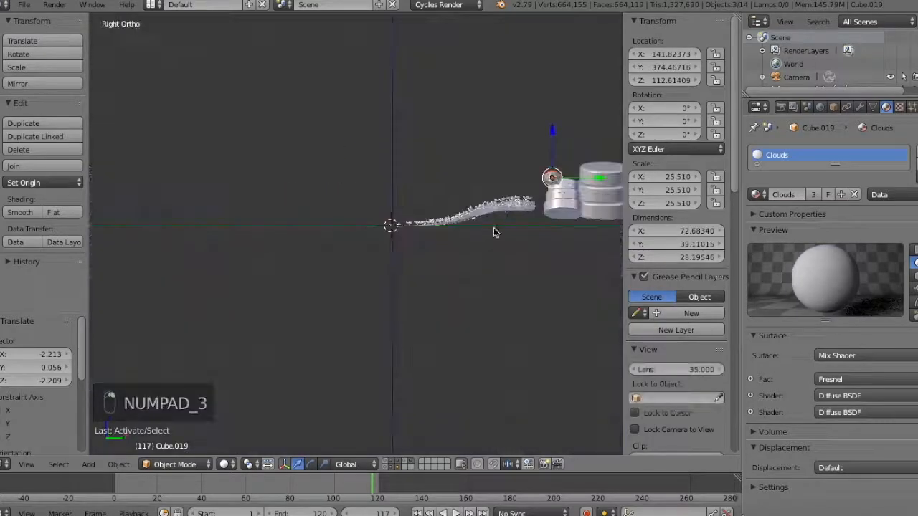
pyautogui.moveTo(493, 231); pyautogui.dragTo(446, 253, button='middle')
pyautogui.hotkey('shift', 's')
pyautogui.click(442, 254)
pyautogui.press('.')
# Try to scale the three clouds about the 3D cursor, and undo it
pyautogui.press('s')
pyautogui.click(467, 277)
pyautogui.press('super+z')
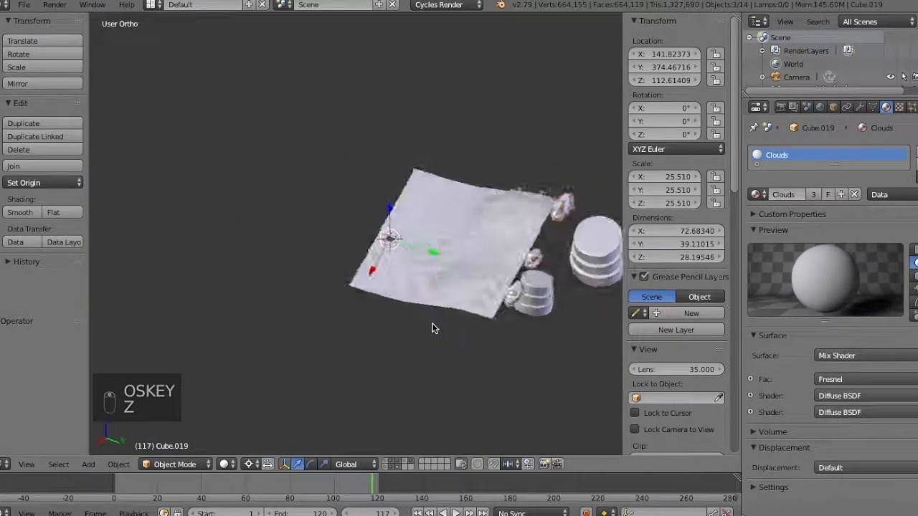
# Select the camera and snap the 3D cursor to it
pyautogui.press('KP_0')
pyautogui.rightClick(596, 339)
pyautogui.hotkey('shift', 's')
pyautogui.click(579, 322)
pyautogui.press('KP_3')
pyautogui.moveTo(572, 319); pyautogui.dragTo(532, 348, button='middle')
pyautogui.press('KP_Add')
pyautogui.press('KP_Add')
pyautogui.press('KP_Add')
pyautogui.press('KP_Add')
pyautogui.press('KP_Add')
pyautogui.press('KP_Add')
pyautogui.press('KP_Add')
pyautogui.press('KP_Add')
pyautogui.press('KP_Add')
pyautogui.press('KP_Add')
pyautogui.press('KP_Add')
pyautogui.press('KP_Add')
pyautogui.press('KP_Add')
pyautogui.press('KP_Add')
pyautogui.press('KP_Add')
pyautogui.press('KP_Add')
pyautogui.hotkey('shift', 's')
pyautogui.click(426, 383)
# Select the three clouds and scale them up about the 3D cursor at the camera, pushing them farther behind the cakes
pyautogui.press('KP_Subtract')
pyautogui.press('KP_Subtract')
pyautogui.press('KP_Subtract')
pyautogui.press('KP_Subtract')
pyautogui.press('KP_Subtract')
pyautogui.press('KP_Subtract')
pyautogui.press('KP_Subtract')
pyautogui.press('KP_Subtract')
pyautogui.press('KP_Subtract')
pyautogui.press('KP_Subtract')
pyautogui.press('KP_Subtract')
pyautogui.press('KP_Subtract')
pyautogui.press('KP_Subtract')
pyautogui.press('KP_Subtract')
pyautogui.press('KP_Subtract')
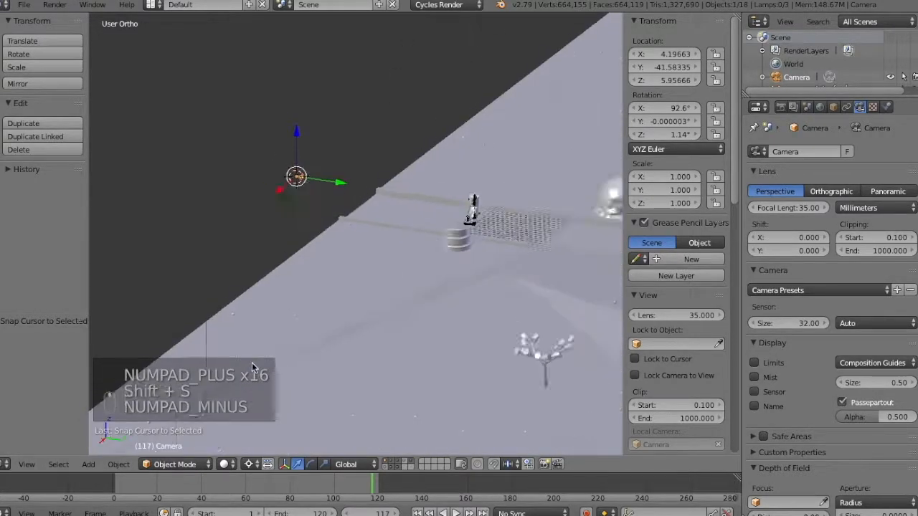
pyautogui.press('a')
pyautogui.rightClick(537, 223)
pyautogui.keyDown('shift'); pyautogui.rightClick(533, 194); pyautogui.keyUp('shift')
pyautogui.keyDown('shift'); pyautogui.rightClick(529, 153); pyautogui.keyUp('shift')
pyautogui.press('KP_0')
pyautogui.press('s')
pyautogui.rightClick(588, 265)
pyautogui.press('KP_3')
pyautogui.press('s')
pyautogui.click(207, 250)
# Fine-tune the outer clouds' positions in the camera view and scale the negative X cloud by 0.977
pyautogui.keyDown('shift'); pyautogui.moveTo(397, 236); pyautogui.dragTo(262, 268, button='middle'); pyautogui.keyUp('shift')
pyautogui.press('KP_0')
pyautogui.press('a')
pyautogui.press('a')
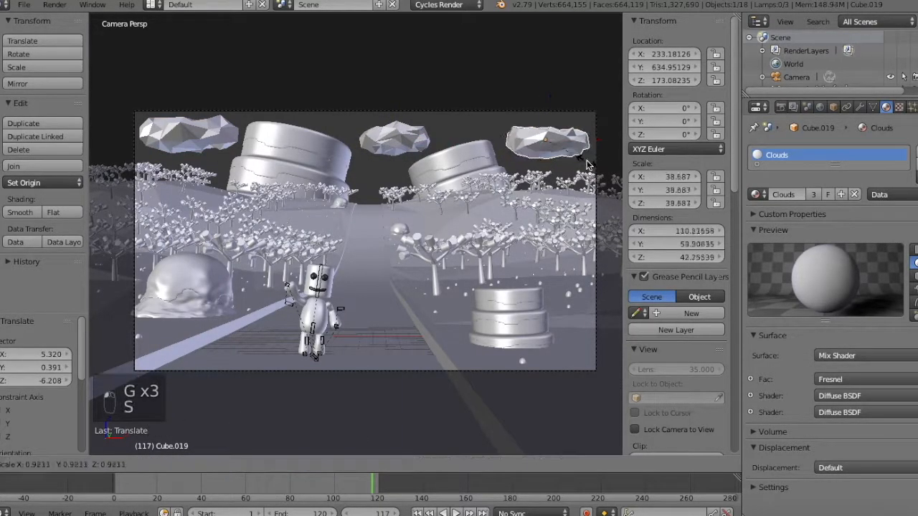
pyautogui.rightClick(231, 138)
pyautogui.press('g')
pyautogui.click(303, 134)
pyautogui.press('s')
pyautogui.click(304, 134)
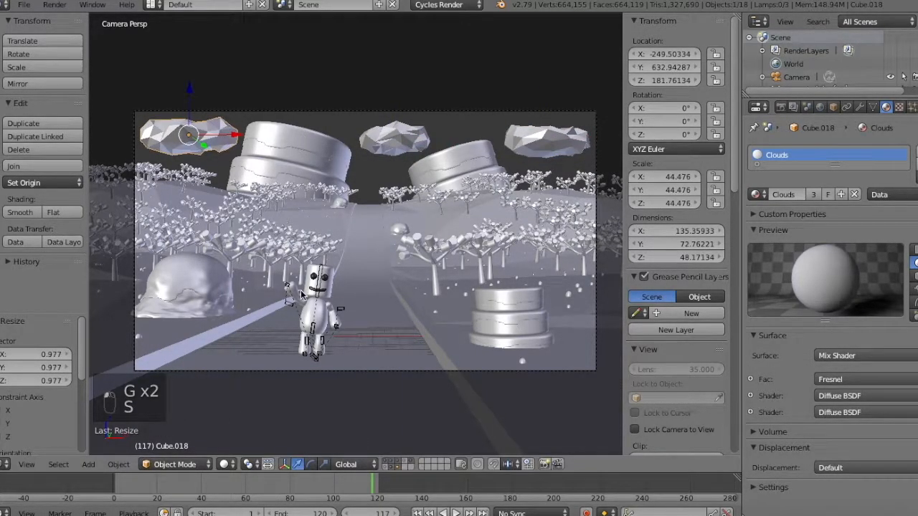
# Preview the scene rendered and set the source tree's Blue Marshmellow subsurface color to light blue, hue 0.565 and saturation 0.334
pyautogui.hotkey('shift', 'z')
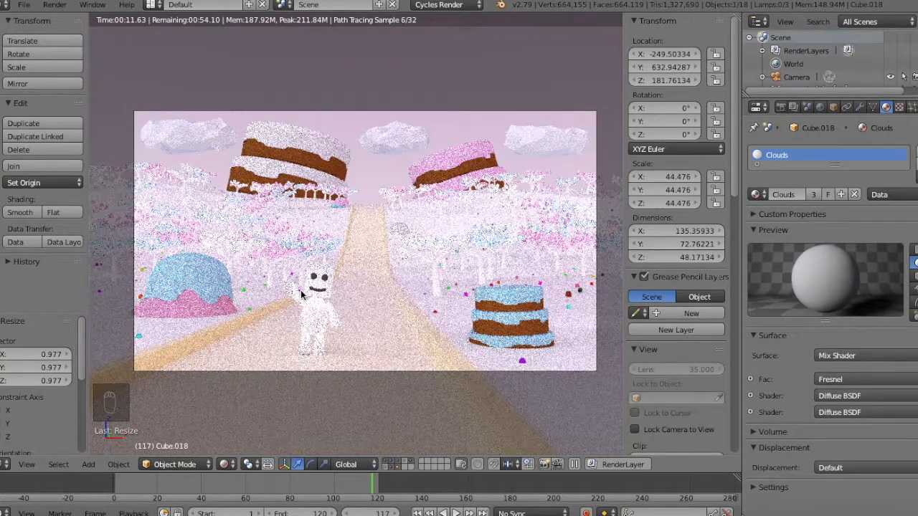
pyautogui.rightClick(509, 246)
pyautogui.hotkey('shift', 'z')
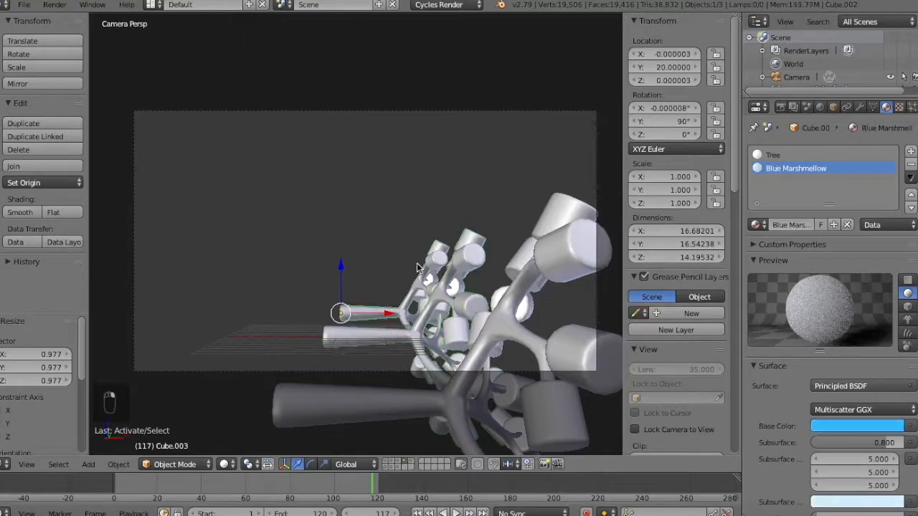
pyautogui.click(847, 427)
pyautogui.click(847, 427)
pyautogui.click(830, 502)
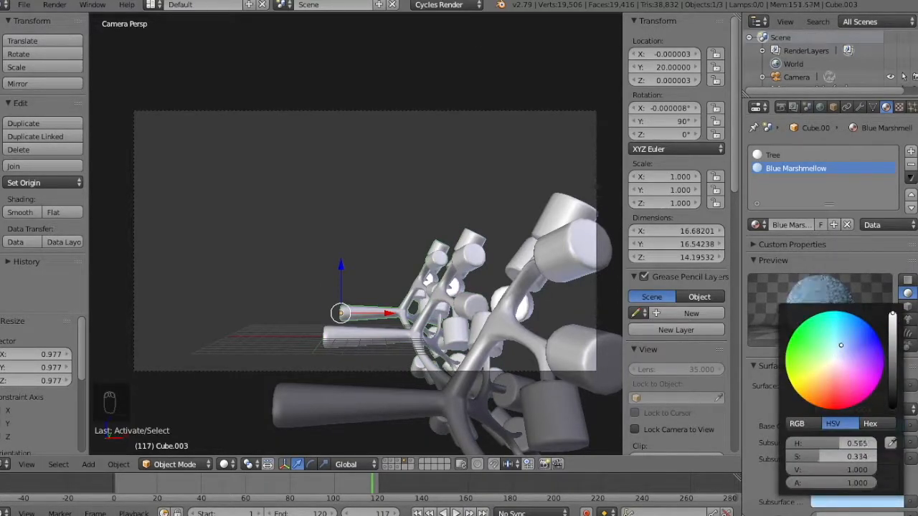
# Select all three source marshmallow trees and move them to another layer
pyautogui.click(392, 464)
pyautogui.click(406, 462)
pyautogui.press('a')
pyautogui.press('a')
pyautogui.press('a')
pyautogui.press('m')
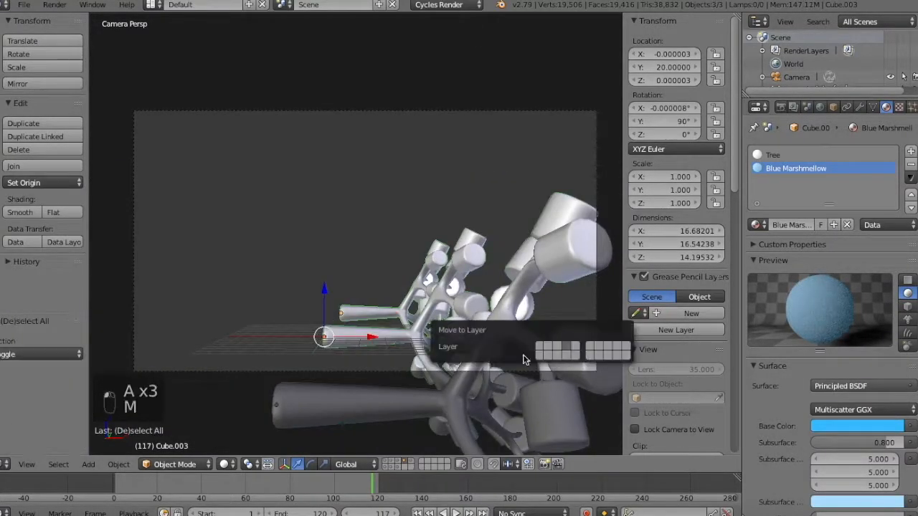
pyautogui.click(546, 357)
# Move all objects on the next two occupied layers to different layers
pyautogui.click(410, 462)
pyautogui.press('a')
pyautogui.press('m')
pyautogui.click(542, 354)
pyautogui.click(398, 467)
pyautogui.press('a')
pyautogui.press('m')
pyautogui.click(510, 313)
# Show several layers together, invert the selection and move the selected objects to another layer
pyautogui.click(386, 466)
pyautogui.click(391, 467)
pyautogui.click(399, 468)
pyautogui.keyDown('shift'); pyautogui.click(393, 468); pyautogui.keyUp('shift')
pyautogui.keyDown('shift'); pyautogui.click(387, 467); pyautogui.keyUp('shift')
pyautogui.hotkey('ctrl', 'i')
pyautogui.press('m')
pyautogui.click(527, 459)
# Try to move the objects on a further layer to another one, and undo the moves
pyautogui.click(404, 465)
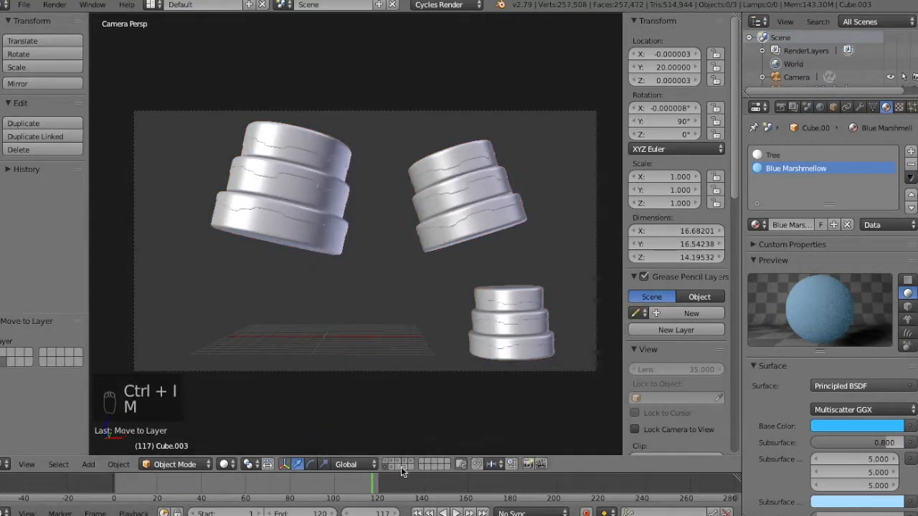
pyautogui.click(409, 465)
pyautogui.press('a')
pyautogui.press('a')
pyautogui.press('a')
pyautogui.press('m')
pyautogui.click(538, 426)
pyautogui.press('m')
pyautogui.click(394, 469)
pyautogui.press('super+z')
pyautogui.press('super+z')
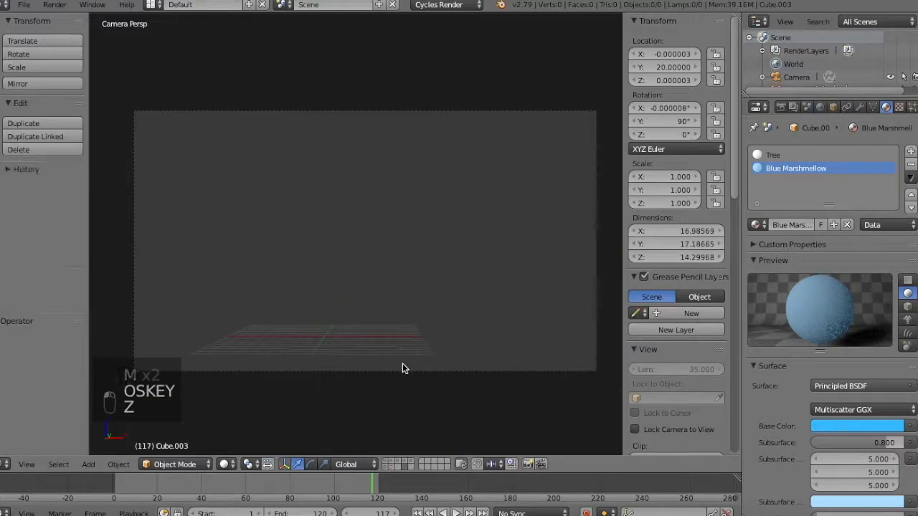
# Select everything on the next layer, move it to a new layer and check the neighbouring layer for remaining objects
pyautogui.press('a')
pyautogui.click(394, 467)
pyautogui.press('m')
pyautogui.click(511, 359)
pyautogui.click(406, 467)
pyautogui.press('a')
pyautogui.press('a')
pyautogui.press('a')
pyautogui.press('a')
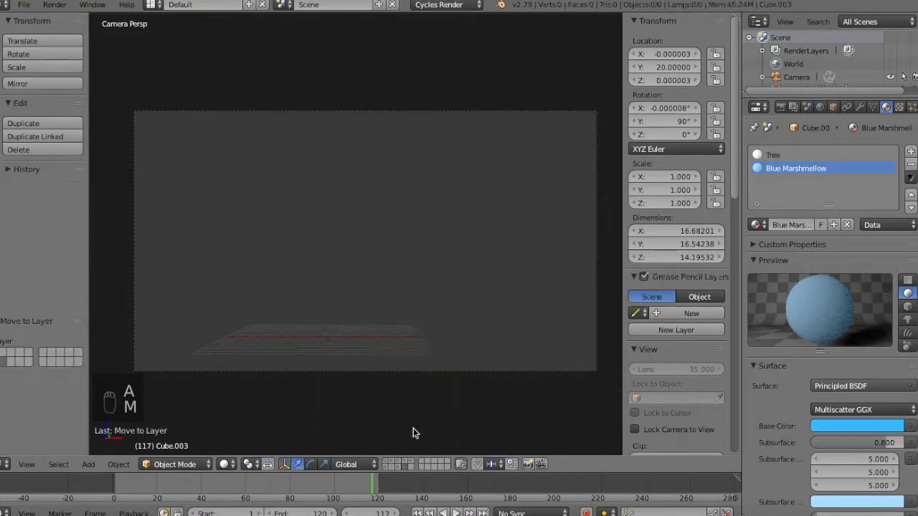
# Show all layers at once and preview the complete candy scene in rendered shading
pyautogui.press('`')
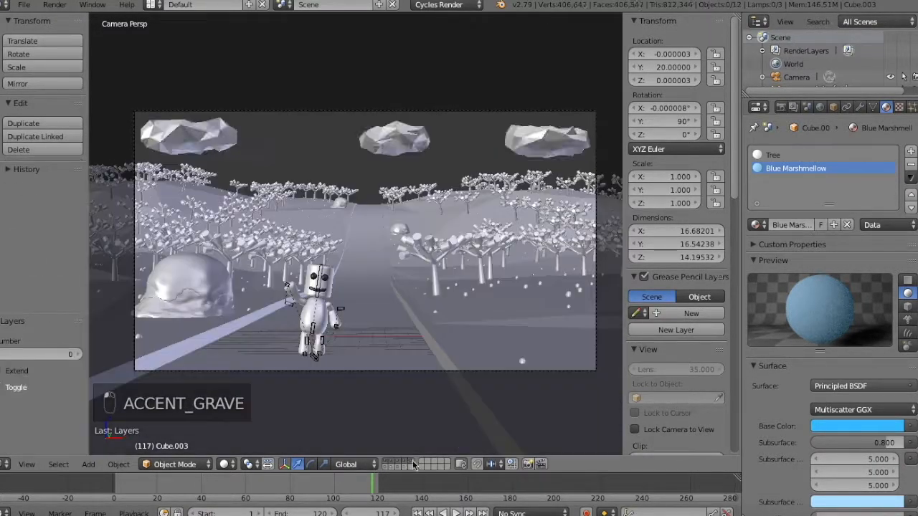
pyautogui.hotkey('shift', 'z')
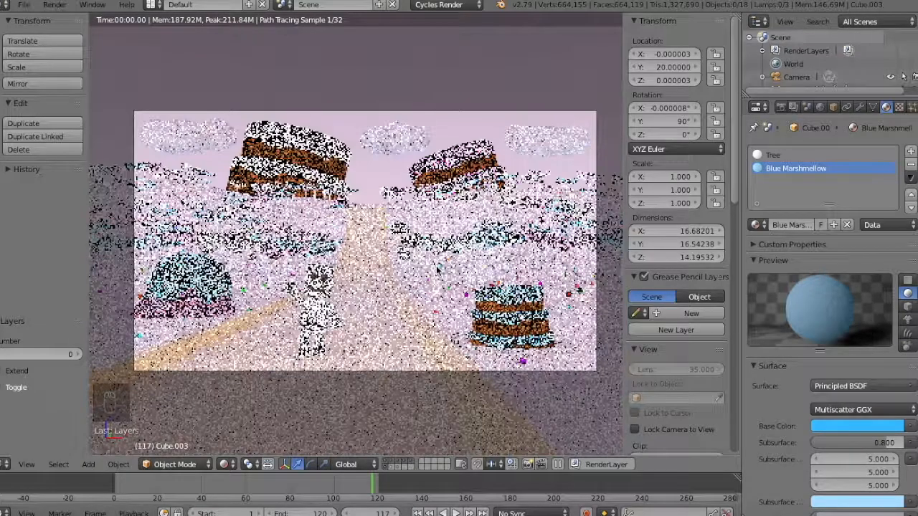
pyautogui.hotkey('shift', 'z')
# Hide the viewport's side shelves, enlarge the 3D view and display the render settings
pyautogui.press('n')
pyautogui.press('t')
pyautogui.moveTo(742, 135); pyautogui.dragTo(779, 131)
pyautogui.click(817, 108)
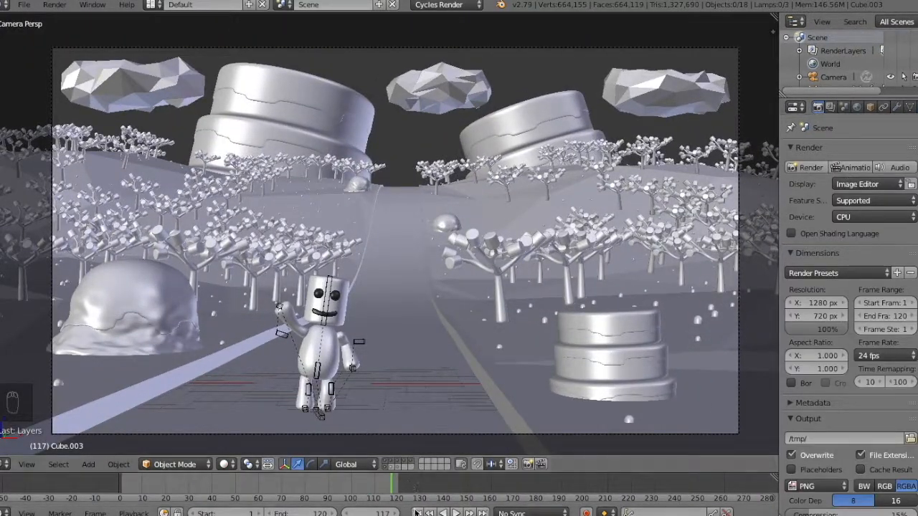
# Switch the viewport to Material shading and play the character animation through the camera
pyautogui.click(223, 464)
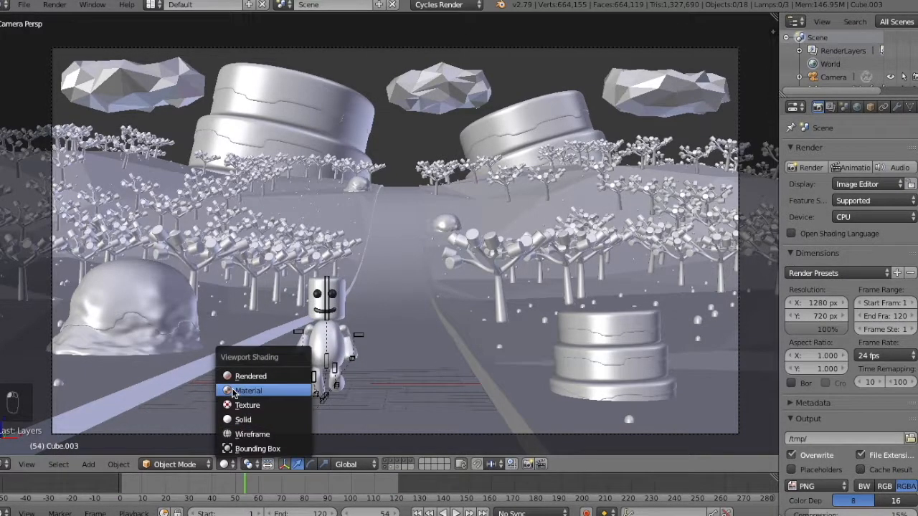
pyautogui.click(249, 391)
pyautogui.click(417, 513)
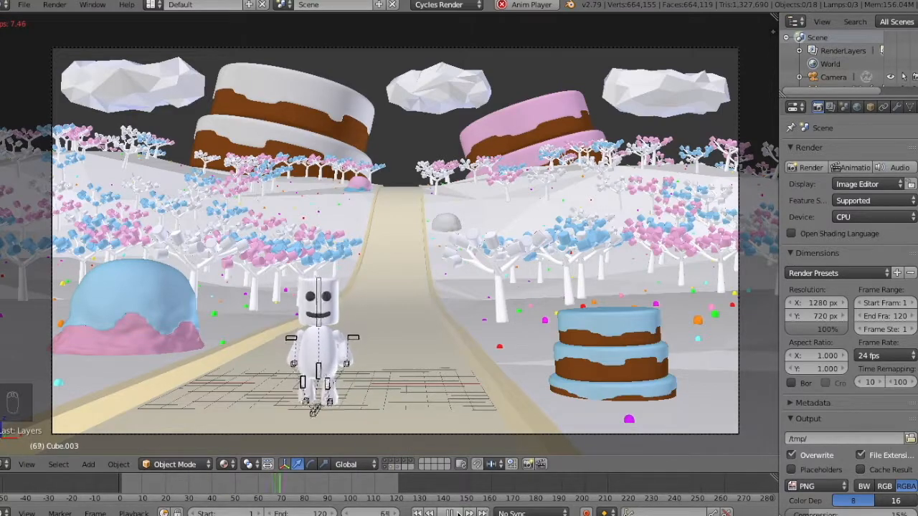
pyautogui.click(452, 514)
# Raise the white ice cream mound beside the road along Z and try adjusting the distant pink and blue mound
pyautogui.rightClick(446, 221)
pyautogui.press('g')
pyautogui.press('z')
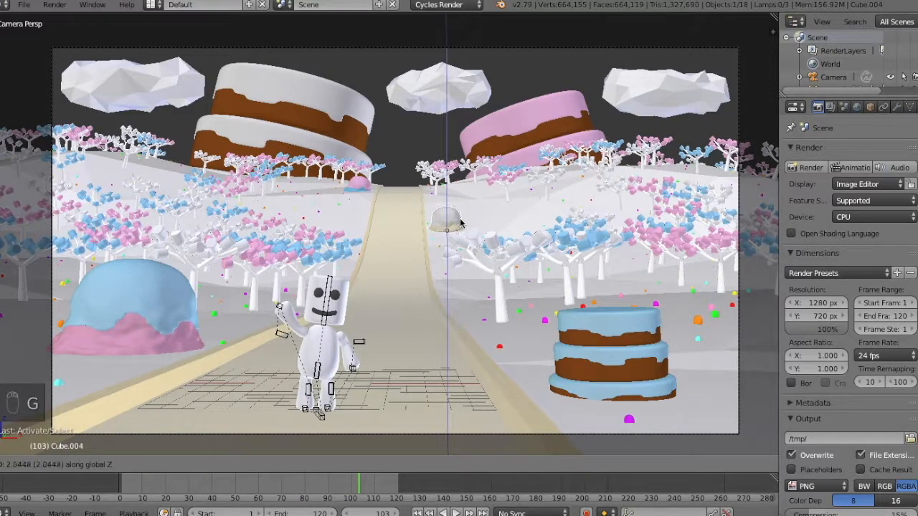
pyautogui.click(512, 216)
pyautogui.press('a')
pyautogui.rightClick(362, 185)
pyautogui.press('r')
pyautogui.press('g')
pyautogui.press('a')
# Adjust the height of the blue cake beside the road along Z and scale it down slightly
pyautogui.rightClick(591, 314)
pyautogui.press('g')
pyautogui.press('z')
pyautogui.click(593, 312)
pyautogui.press('s')
pyautogui.click(645, 282)
# Rotate the blue cake around Z and readjust its height so it sits on the ground
pyautogui.press('r')
pyautogui.press('z')
pyautogui.click(660, 290)
pyautogui.press('g')
pyautogui.press('z')
pyautogui.click(666, 294)
pyautogui.press('a')
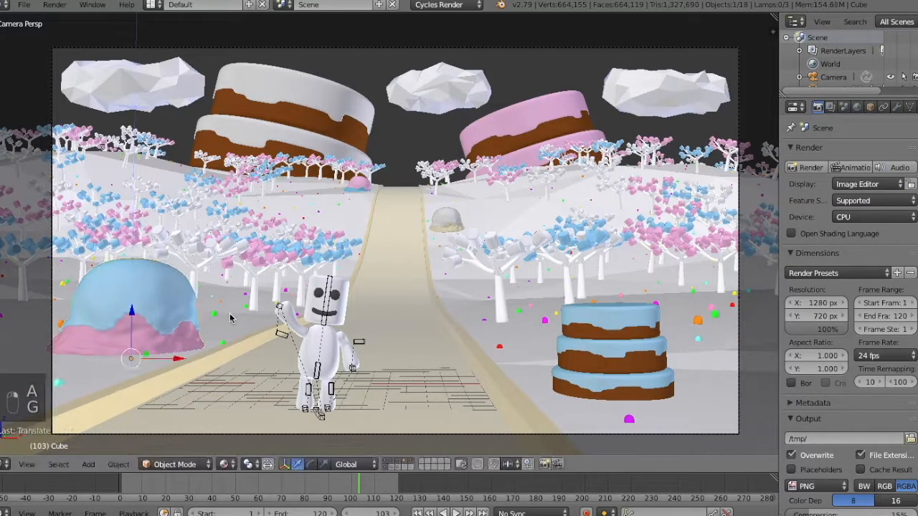
# Return the viewport to Solid shading and render the current frame
pyautogui.click(224, 464)
pyautogui.click(222, 418)
pyautogui.press('F12')
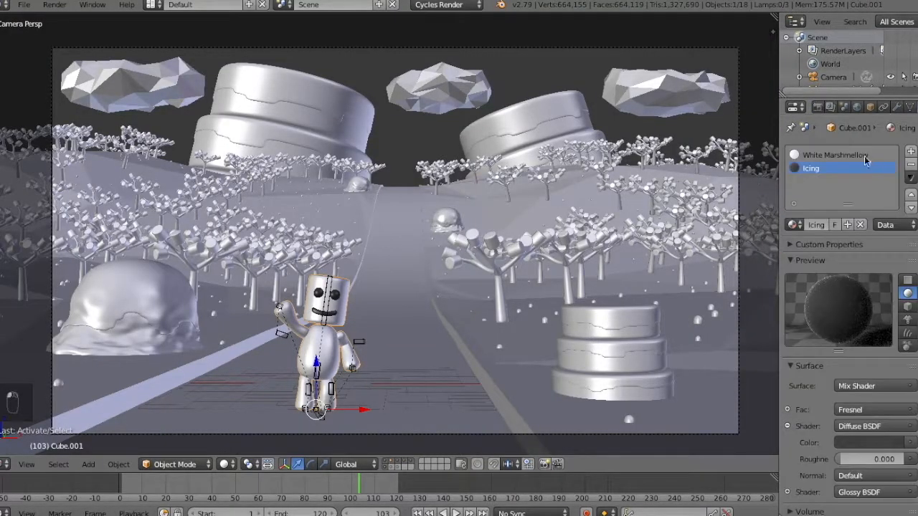
# Set all three subsurface radius values of the character's White Marshmellow material to 1.000 and preview it in Rendered shading
pyautogui.click(865, 156)
pyautogui.scroll(-3, 840, 391)
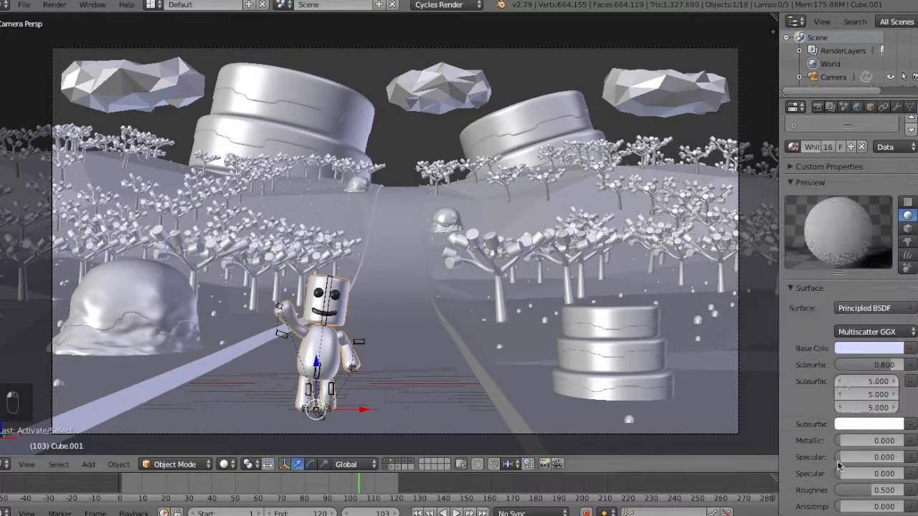
pyautogui.click(632, 323)
pyautogui.rightClick(564, 248)
pyautogui.rightClick(588, 331)
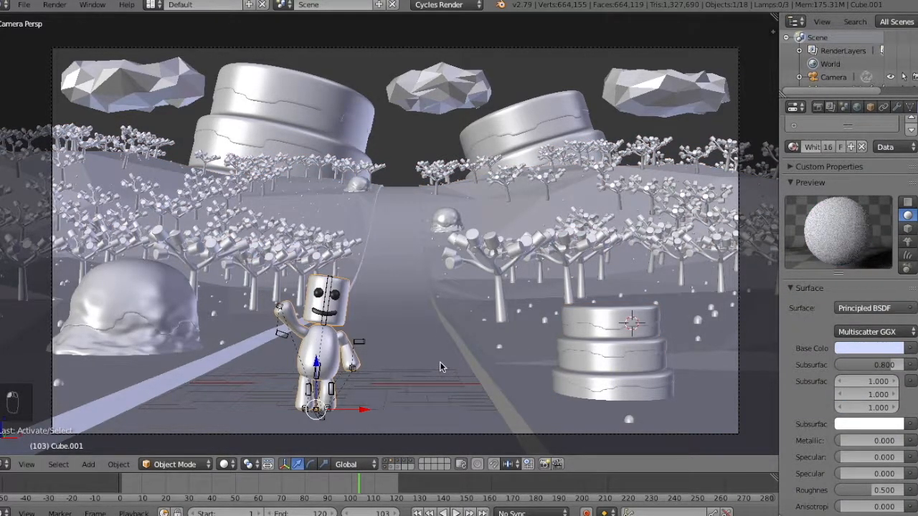
pyautogui.hotkey('shift', 'z')
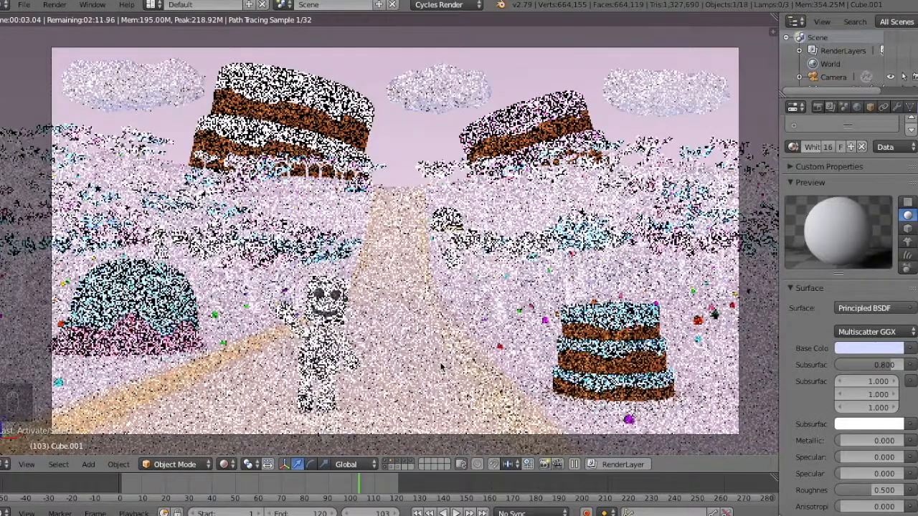
pyautogui.hotkey('shift', 'z')
# Darken the White Marshmellow material's subsurface color slightly to a light grey and check it in Rendered shading
pyautogui.click(859, 425)
pyautogui.moveTo(893, 233); pyautogui.dragTo(893, 245)
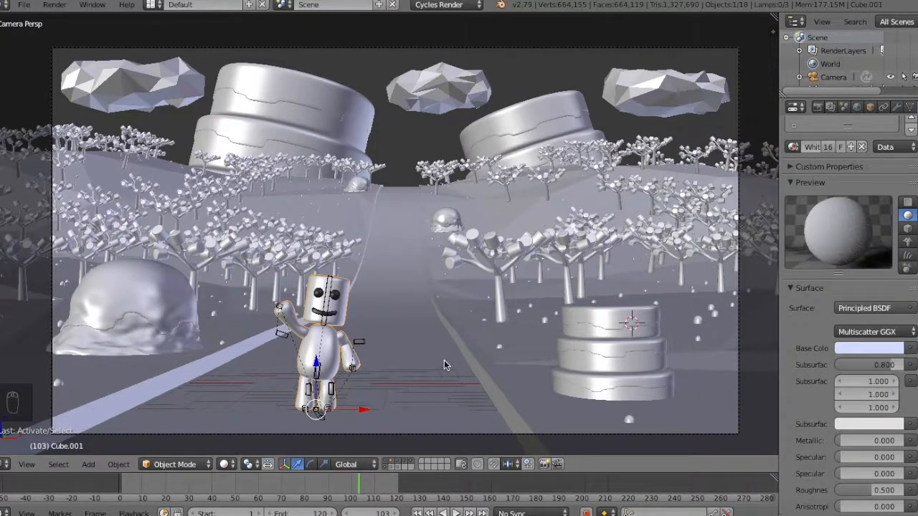
pyautogui.hotkey('shift', 'z')
pyautogui.hotkey('shift', 'z')
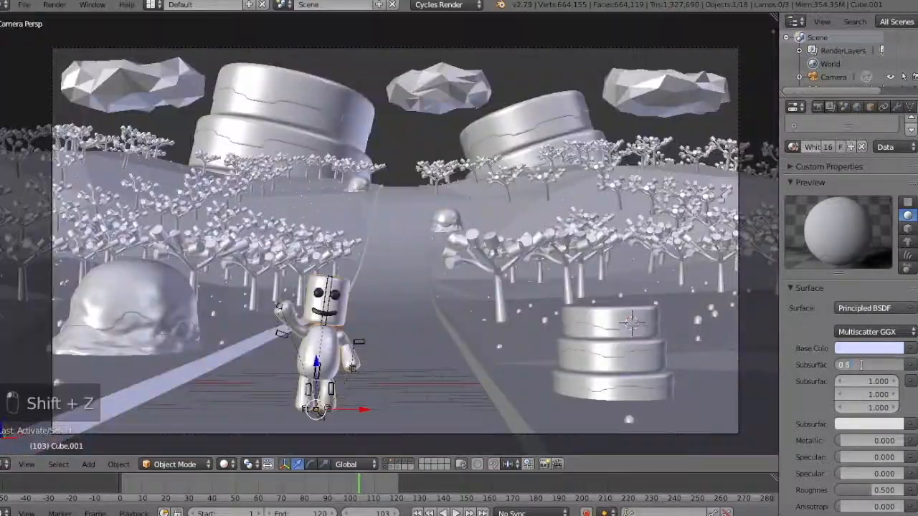
# Set the White Marshmellow material's subsurface amount to 0.5, make its base color paler, and preview the result
pyautogui.press('Return')
pyautogui.hotkey('shift', 'z')
pyautogui.click(869, 348)
pyautogui.click(838, 202)
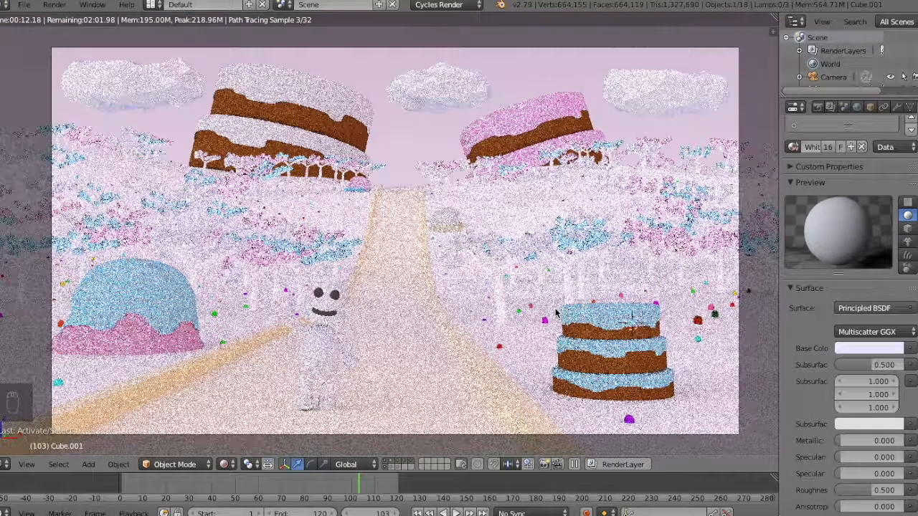
pyautogui.hotkey('shift', 'z')
# Show the scene's render settings and start a trial render of the current frame, closing it early
pyautogui.click(818, 107)
pyautogui.scroll(-3, 832, 201)
pyautogui.scroll(4, 832, 200)
pyautogui.press('F12')
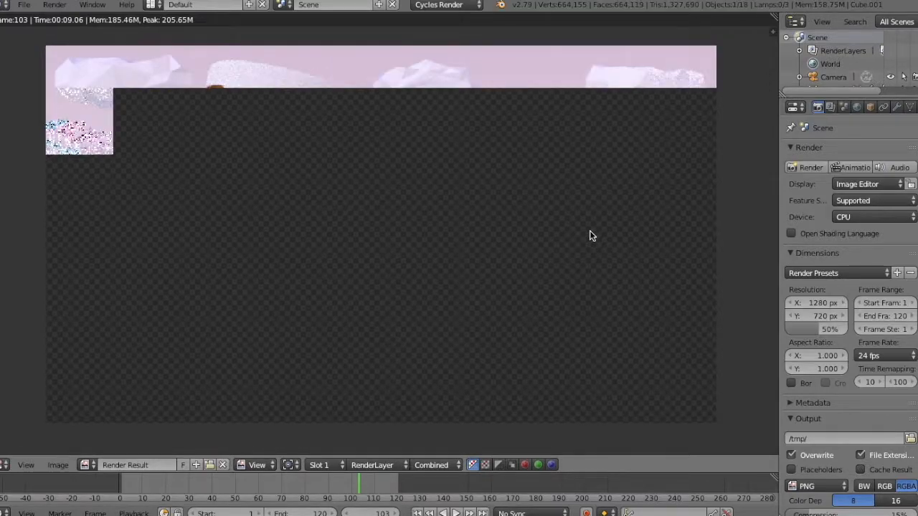
pyautogui.press('Escape')
pyautogui.press('Escape')
pyautogui.press('Escape')
pyautogui.click(819, 306)
pyautogui.write('1080')
pyautogui.press('Return')
pyautogui.click(824, 319)
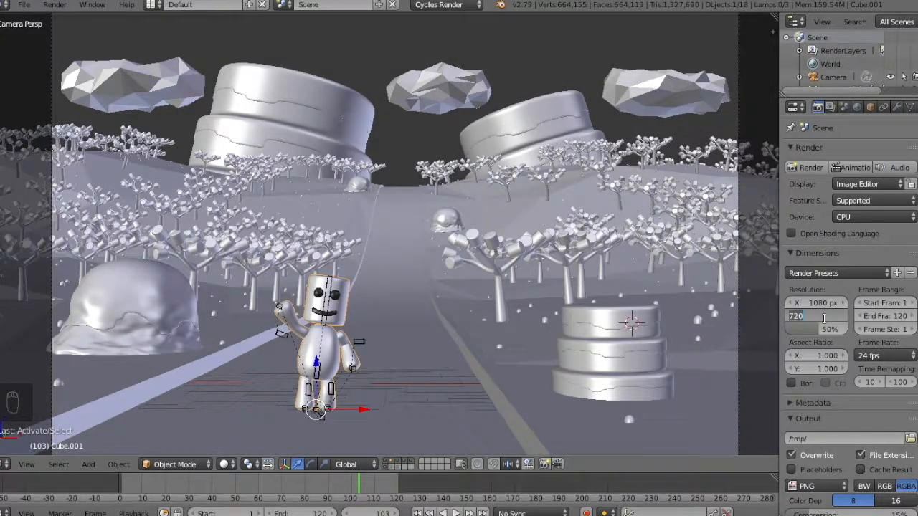
pyautogui.click(817, 304)
pyautogui.write('1280')
pyautogui.press('Return')
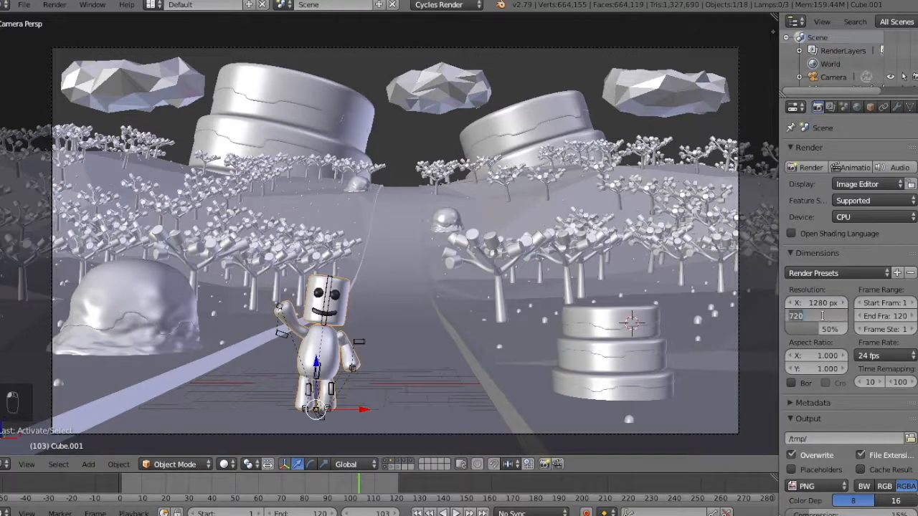
# Set the render resolution to 1920 by 1080 px and render the current frame
pyautogui.write('1080')
pyautogui.press('Return')
pyautogui.click(820, 302)
pyautogui.write('*1.5')
pyautogui.press('Return')
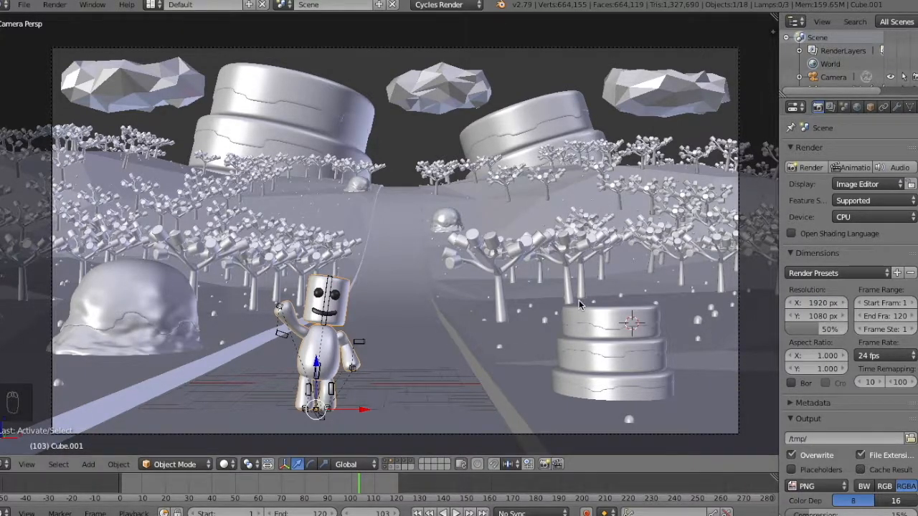
pyautogui.press('F12')
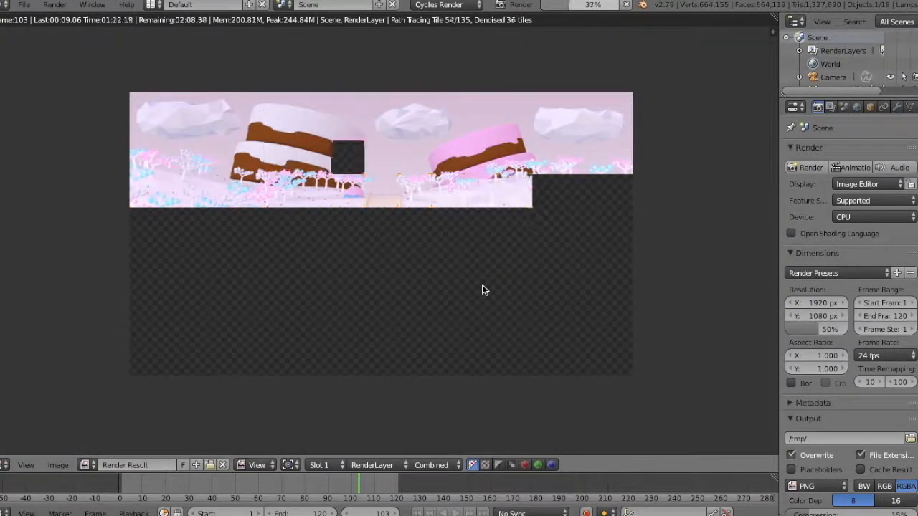